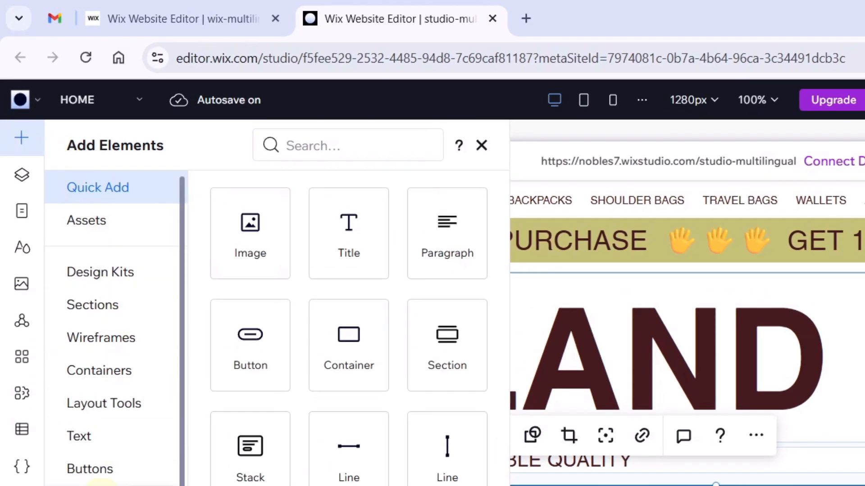
Scroll down the Add Elements panel to browse the elements available for the Jutland Bags site.
{"action": "scroll", "coordinate": [72, 202], "scroll_direction": "down", "scroll_amount": 3}
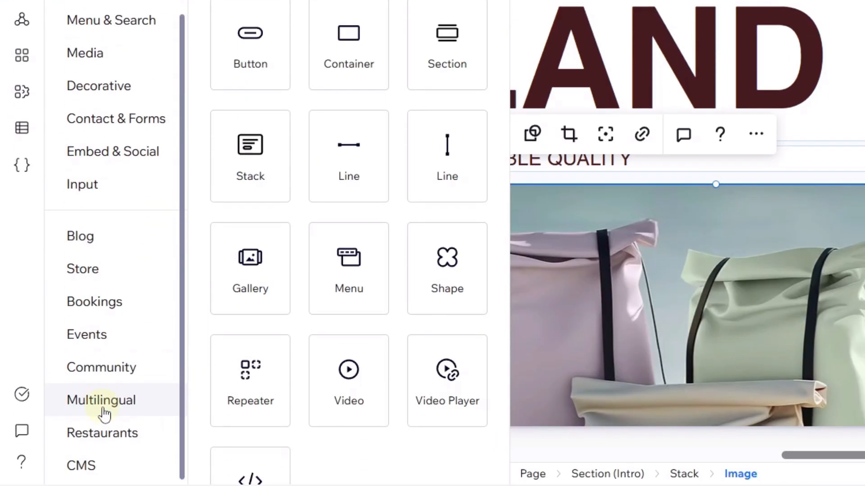
Add the Multilingual app to Jutland Bags, then switch to the Just 4 Kids editor.
{"action": "left_click", "coordinate": [103, 403]}
{"action": "left_click", "coordinate": [368, 379]}
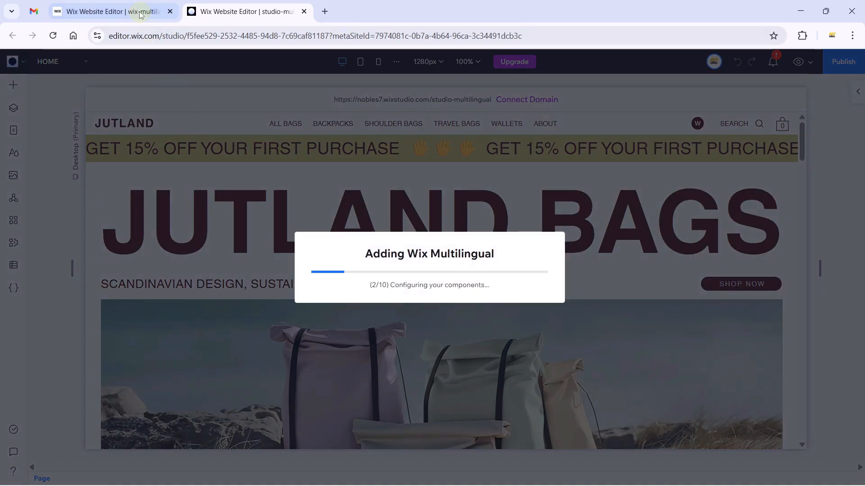
{"action": "left_click", "coordinate": [111, 12]}
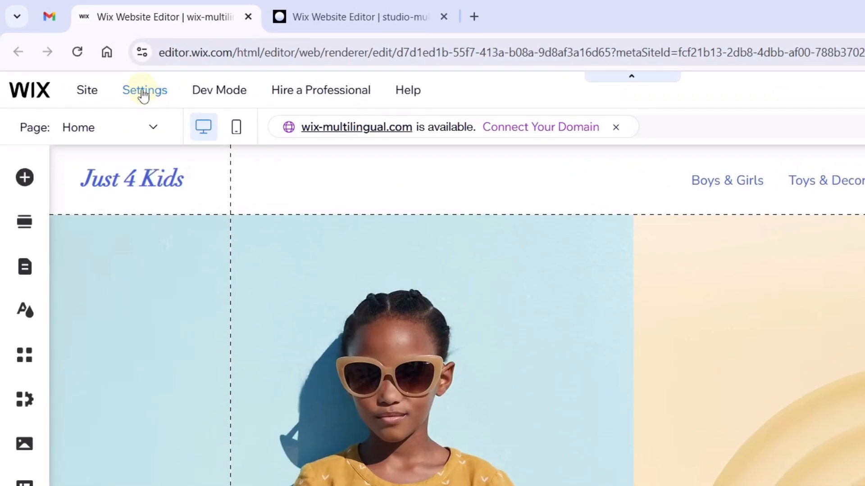
Install Wix Multilingual on Just 4 Kids from Settings > Multilingual with Start Now.
{"action": "left_click", "coordinate": [143, 92]}
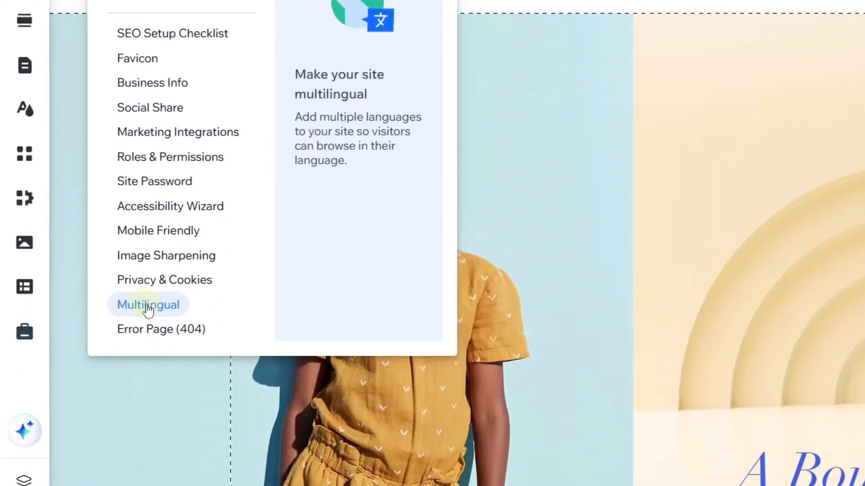
{"action": "left_click", "coordinate": [147, 306]}
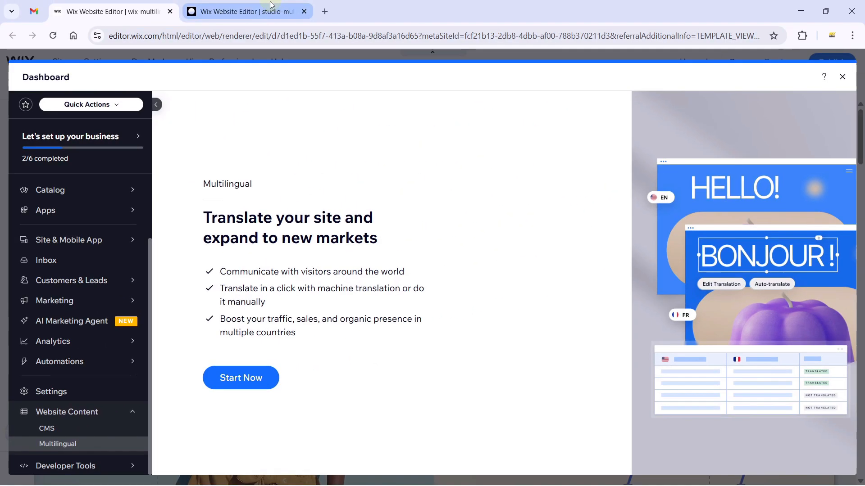
{"action": "left_click", "coordinate": [395, 308]}
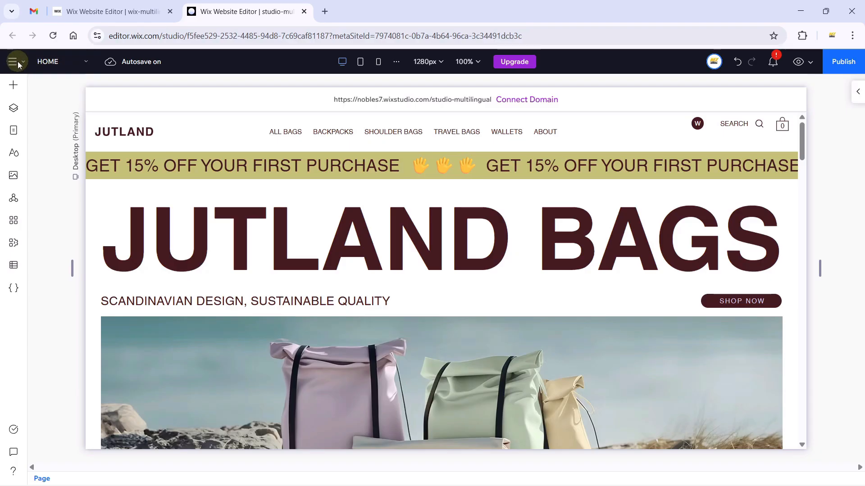
Open the site dashboard and go to Website Content > Multilingual.
{"action": "left_click", "coordinate": [18, 64]}
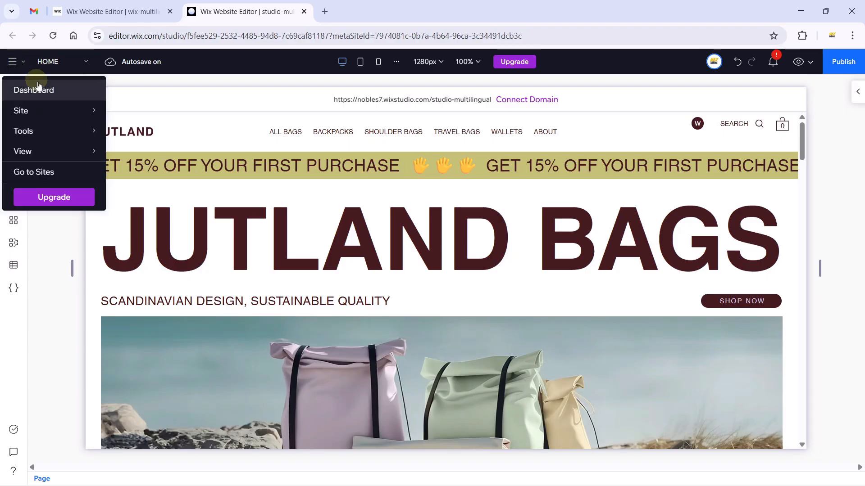
{"action": "left_click", "coordinate": [42, 90]}
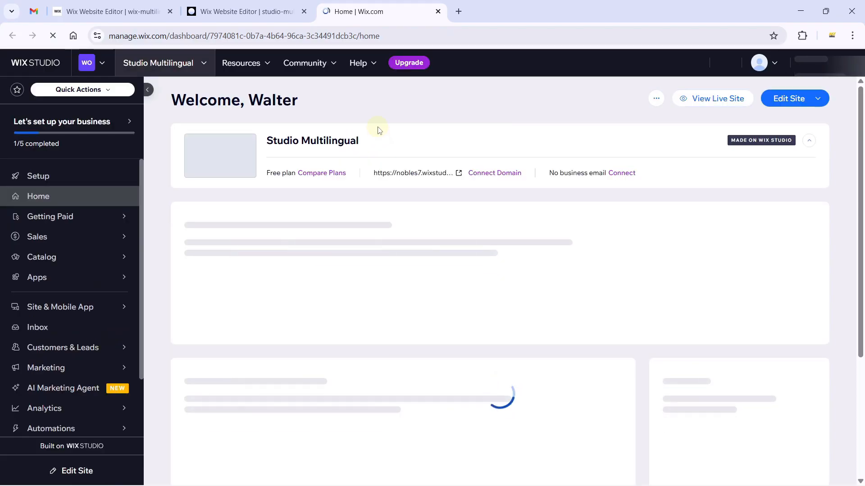
{"action": "scroll", "coordinate": [93, 361], "scroll_direction": "down", "scroll_amount": 2}
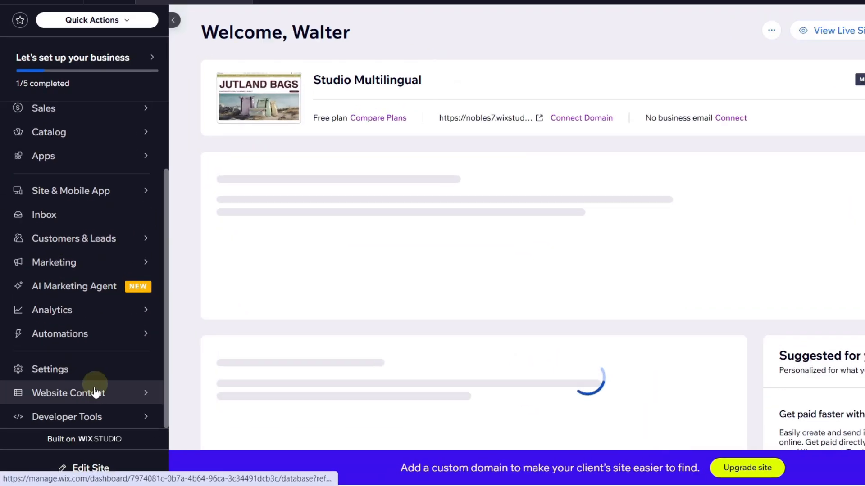
{"action": "left_click", "coordinate": [80, 409]}
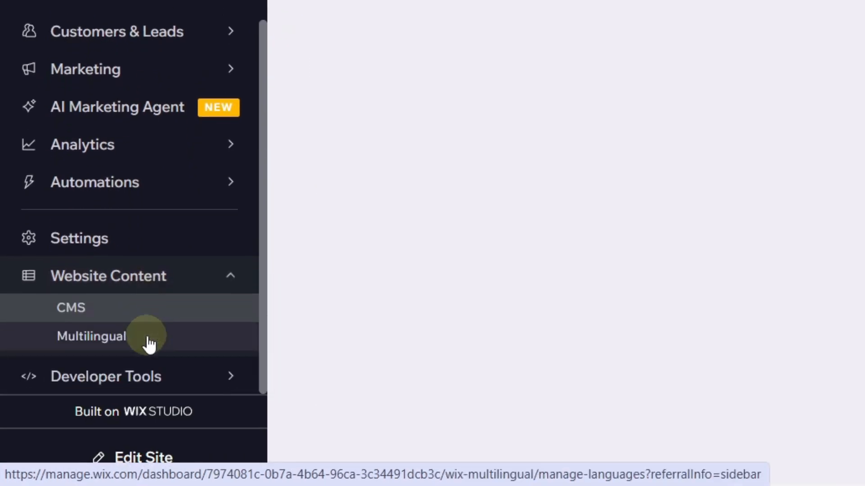
{"action": "left_click", "coordinate": [103, 347]}
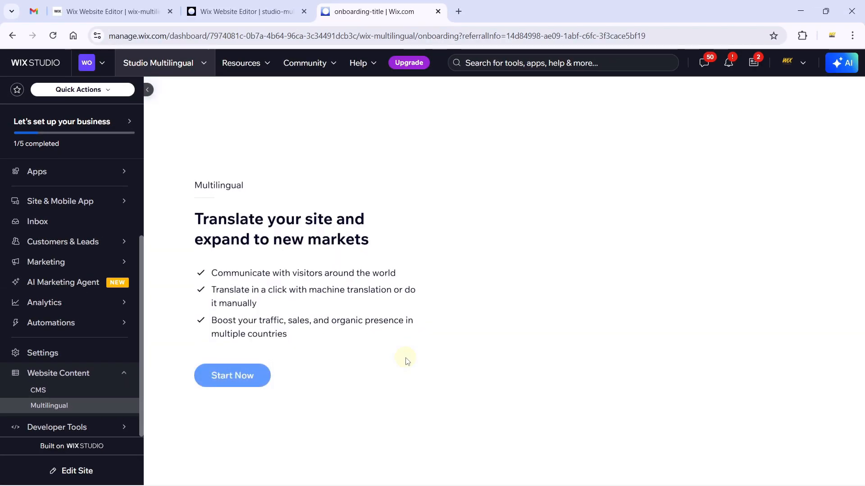
Begin Multilingual setup and confirm English as the site's original language.
{"action": "left_click", "coordinate": [232, 392]}
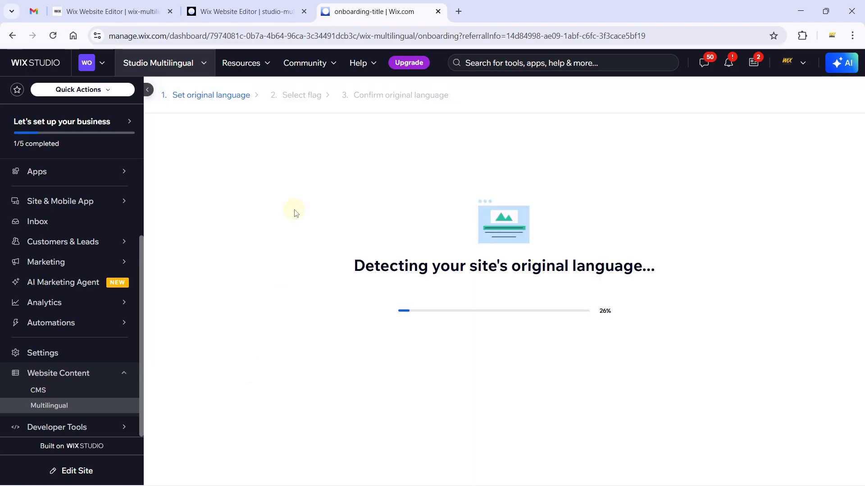
{"action": "left_click", "coordinate": [151, 92]}
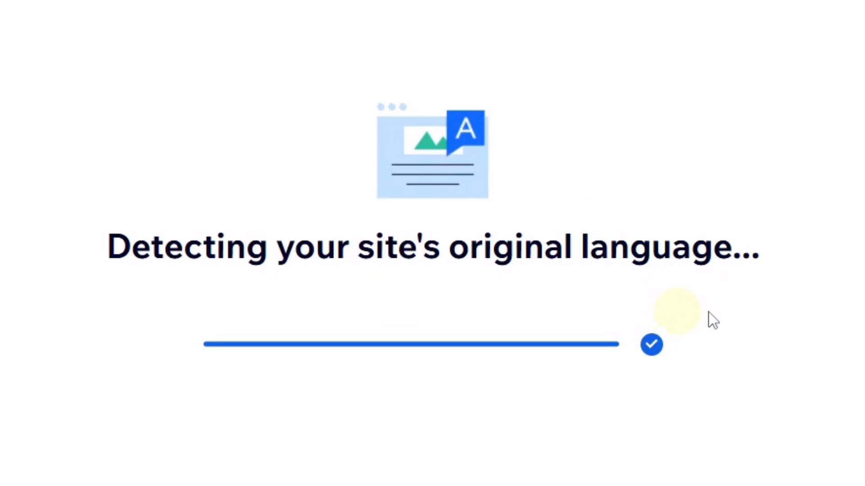
{"action": "double_click", "coordinate": [337, 199]}
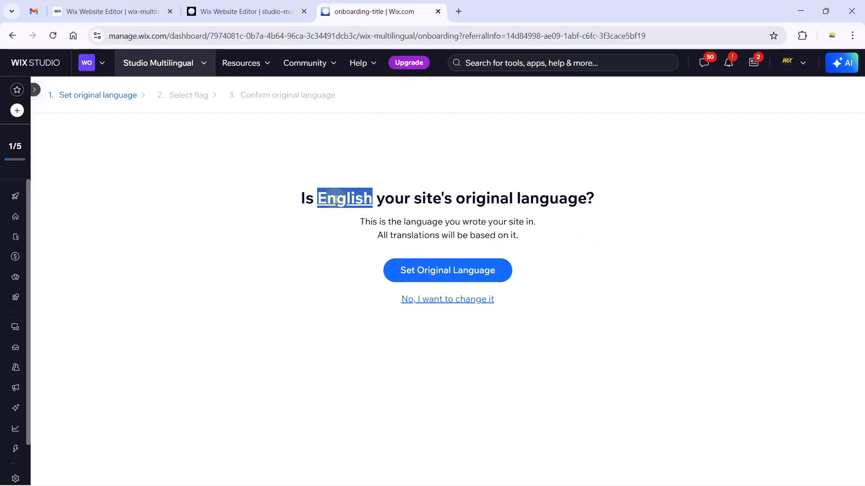
{"action": "left_click", "coordinate": [585, 253]}
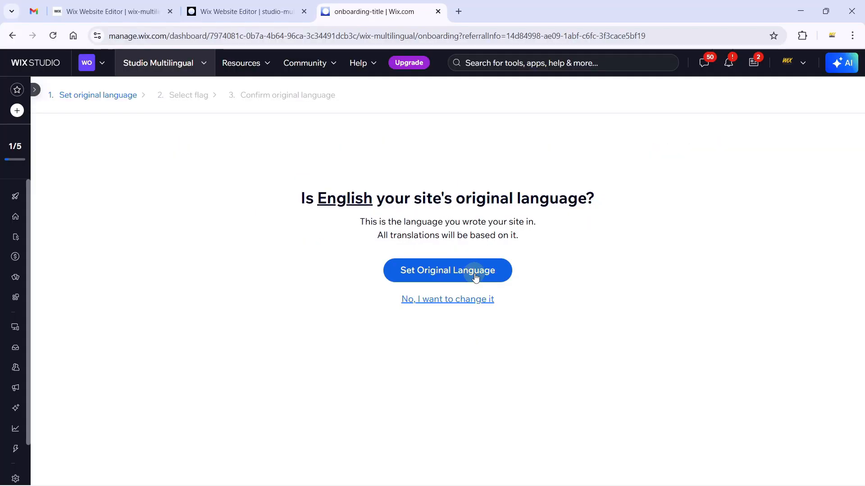
{"action": "left_click", "coordinate": [476, 277]}
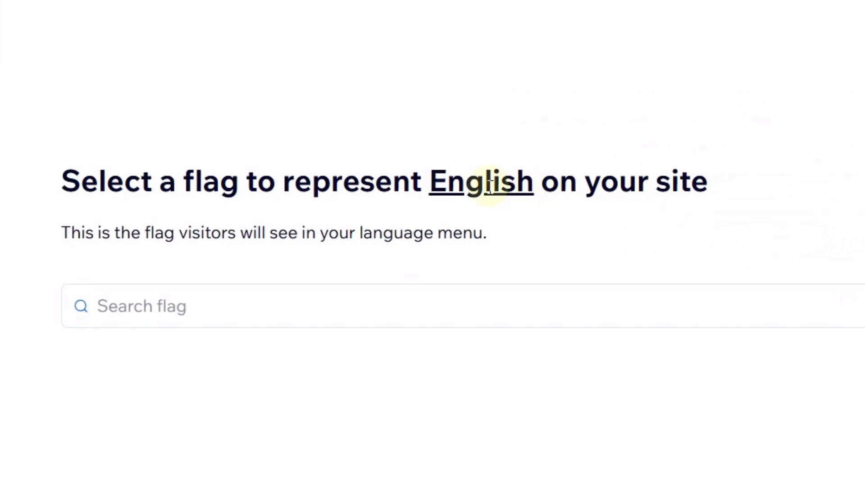
Search the flag list for 'unit' and pick the United States flag for English.
{"action": "double_click", "coordinate": [290, 245]}
{"action": "left_click", "coordinate": [732, 204]}
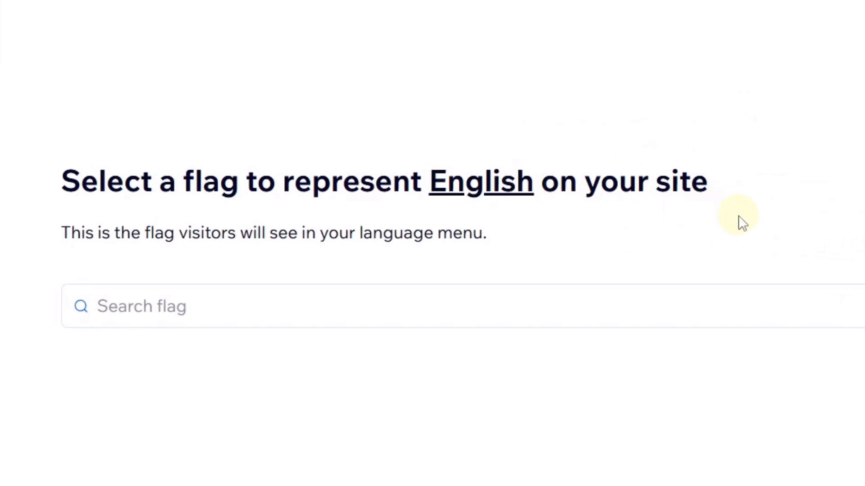
{"action": "left_click", "coordinate": [531, 320]}
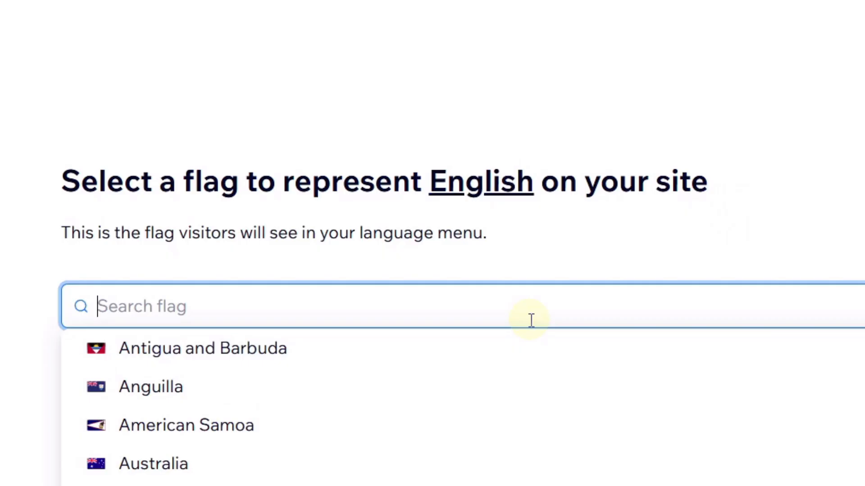
{"action": "type", "text": "unit"}
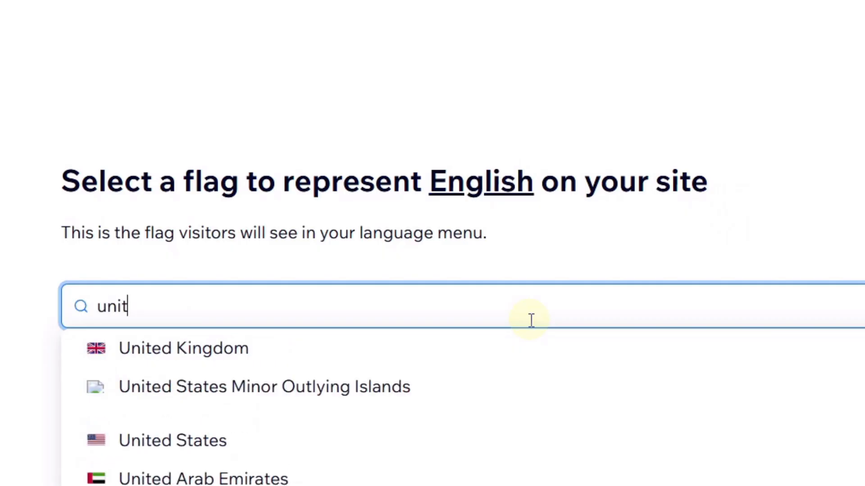
{"action": "left_click", "coordinate": [312, 438]}
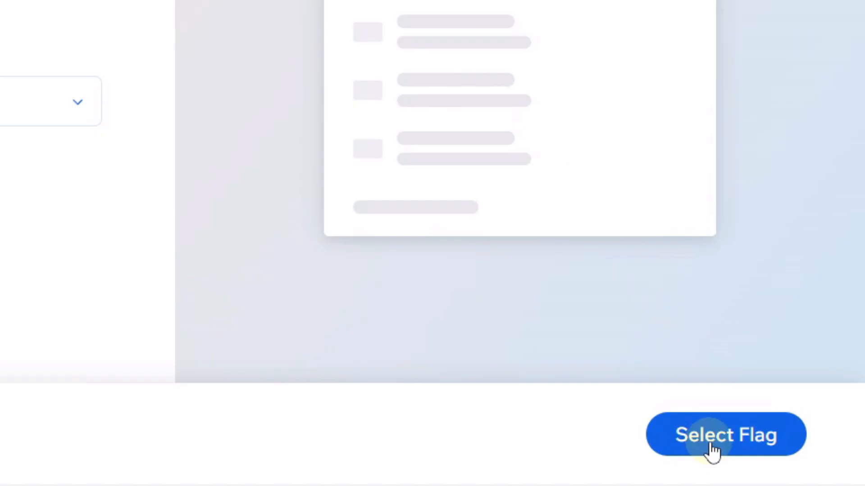
Confirm English with the US flag as original language, then return to the Jutland Bags editor.
{"action": "left_click", "coordinate": [792, 467]}
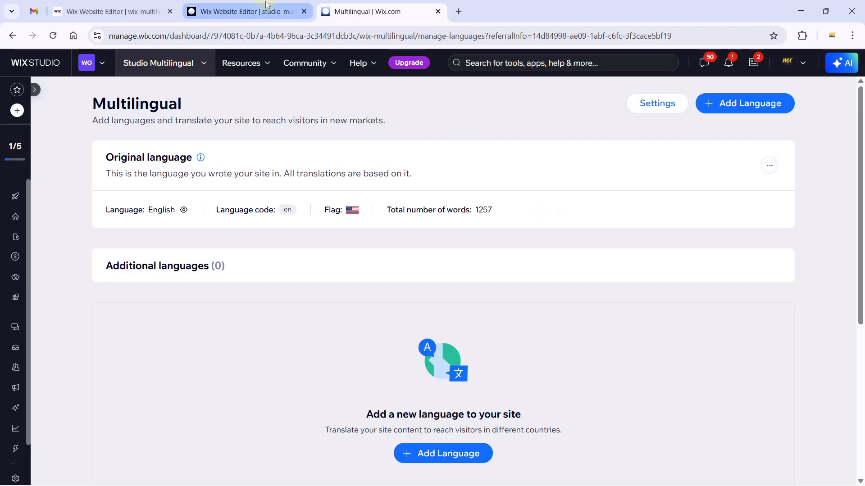
{"action": "left_click", "coordinate": [243, 12]}
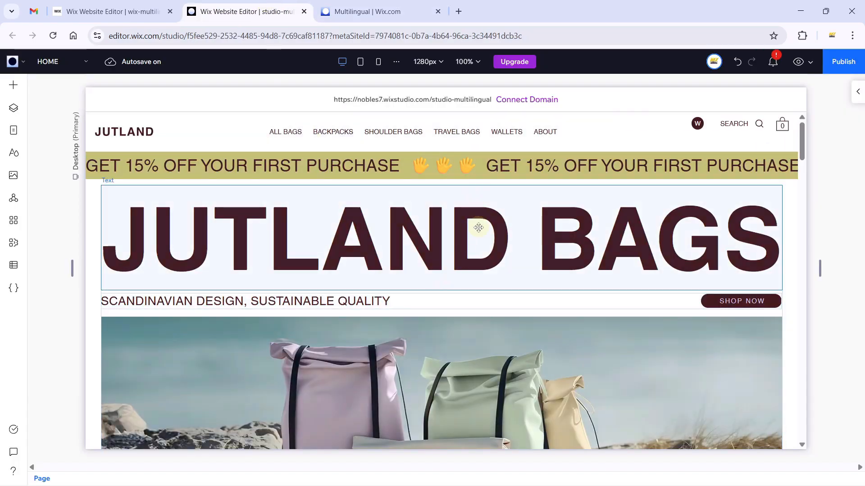
Scroll the Jutland Bags home page down to New Arrivals, then return to the Multilingual dashboard.
{"action": "scroll", "coordinate": [608, 254], "scroll_direction": "down", "scroll_amount": 1}
{"action": "scroll", "coordinate": [630, 256], "scroll_direction": "down", "scroll_amount": 1}
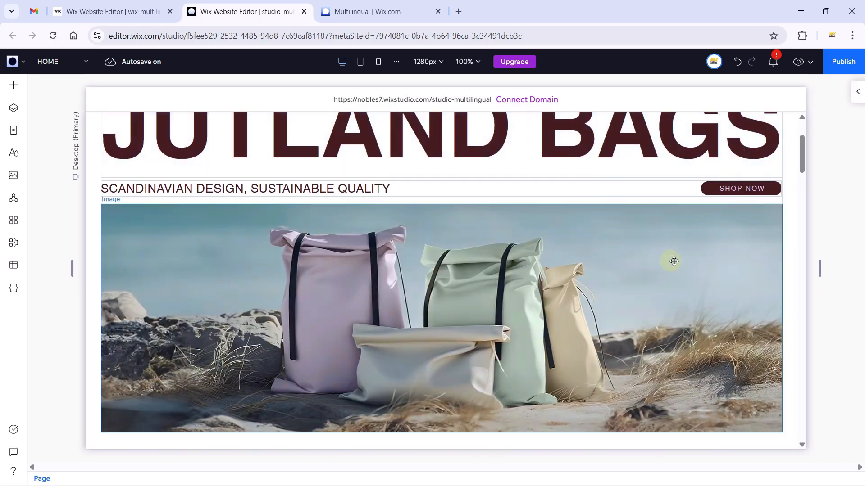
{"action": "scroll", "coordinate": [789, 174], "scroll_direction": "down", "scroll_amount": 7}
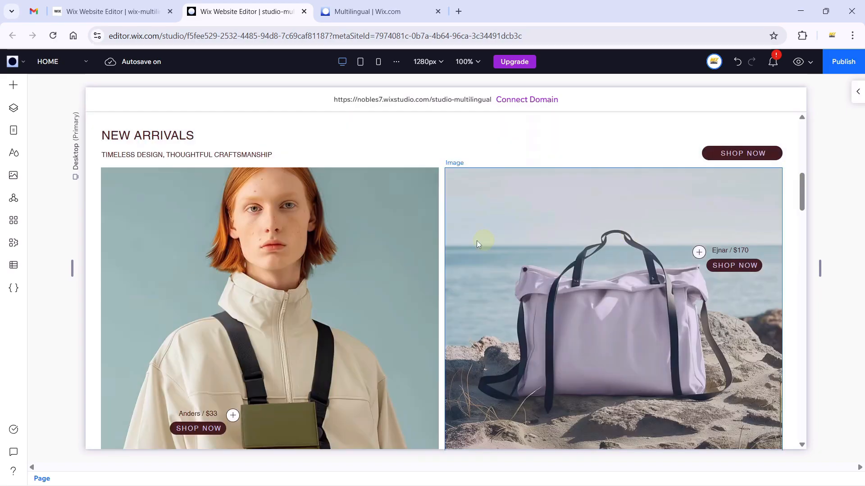
{"action": "left_click", "coordinate": [367, 11]}
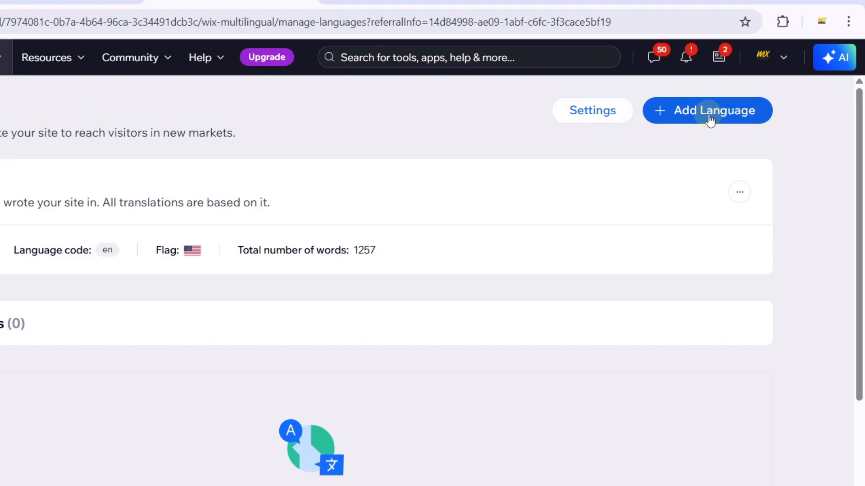
Start adding a new language and choose French by searching 'fre'.
{"action": "left_click", "coordinate": [708, 116]}
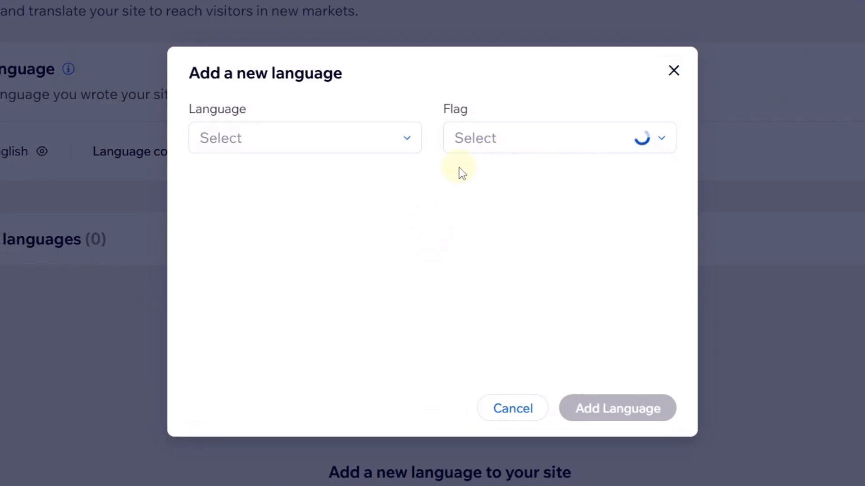
{"action": "left_click", "coordinate": [363, 140]}
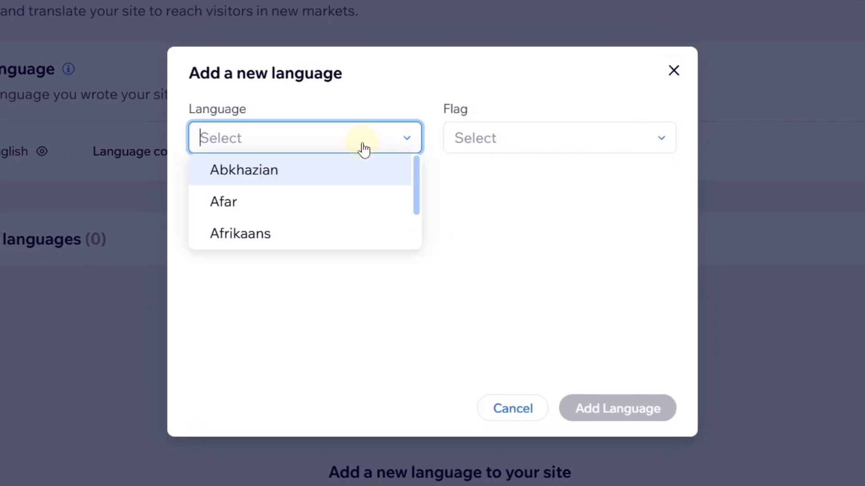
{"action": "type", "text": "fre"}
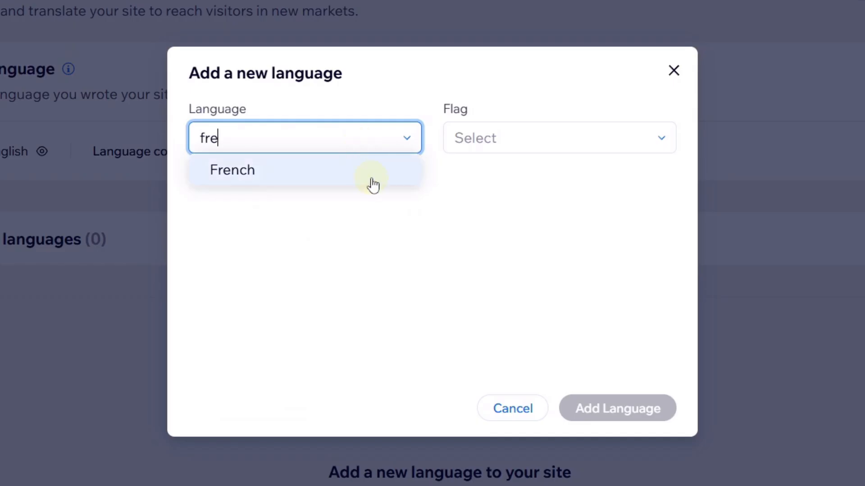
{"action": "left_click", "coordinate": [372, 179]}
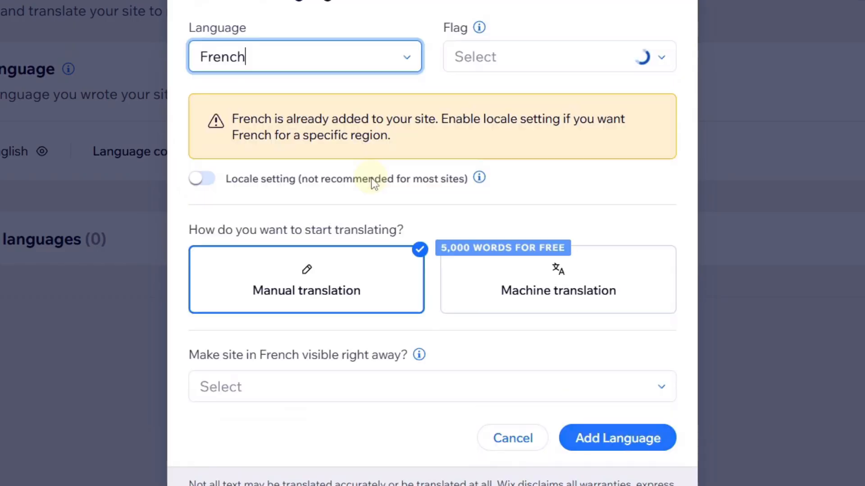
Pick the France flag for the French language.
{"action": "left_click", "coordinate": [513, 96]}
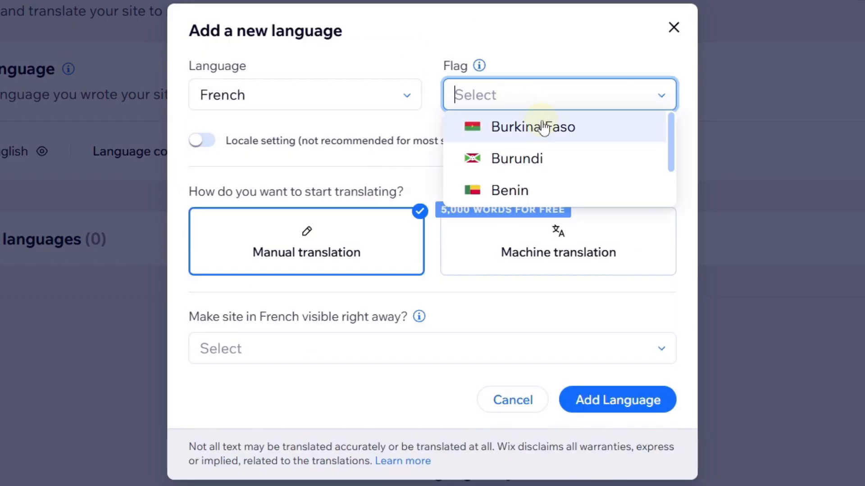
{"action": "scroll", "coordinate": [552, 175], "scroll_direction": "down", "scroll_amount": 2}
{"action": "scroll", "coordinate": [553, 175], "scroll_direction": "down", "scroll_amount": 5}
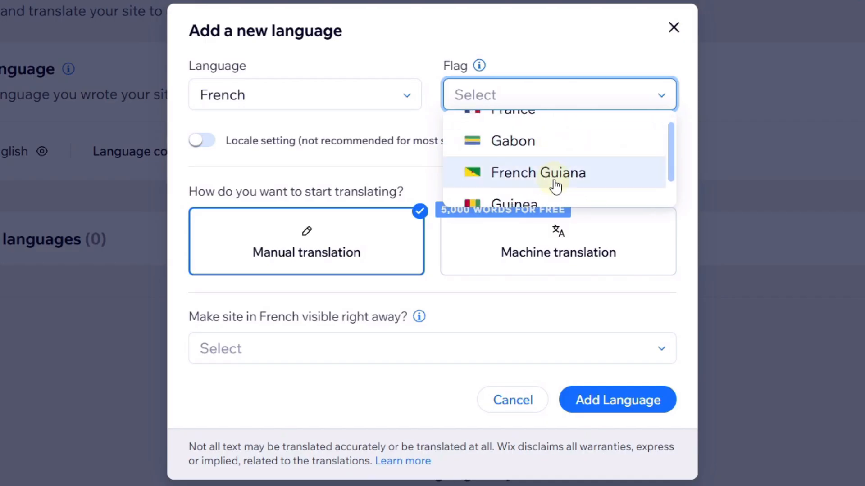
{"action": "scroll", "coordinate": [540, 195], "scroll_direction": "up", "scroll_amount": 1}
{"action": "left_click", "coordinate": [539, 195]}
{"action": "left_click", "coordinate": [556, 153]}
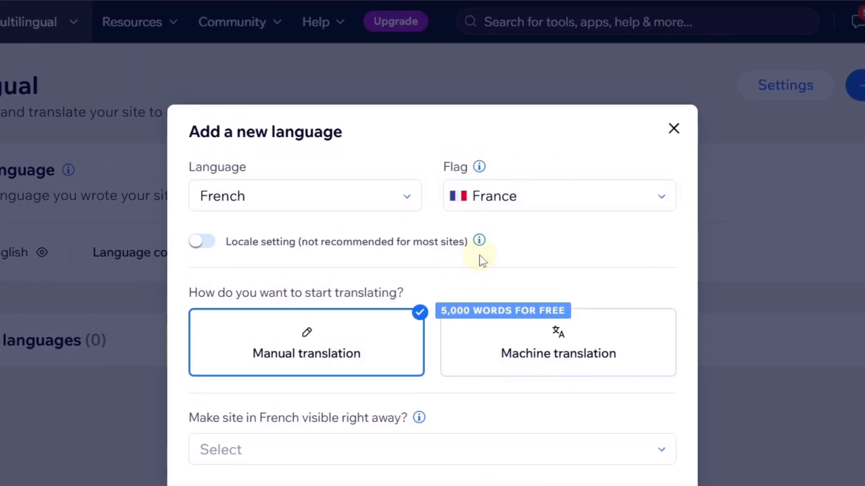
{"action": "mouse_move", "coordinate": [479, 141]}
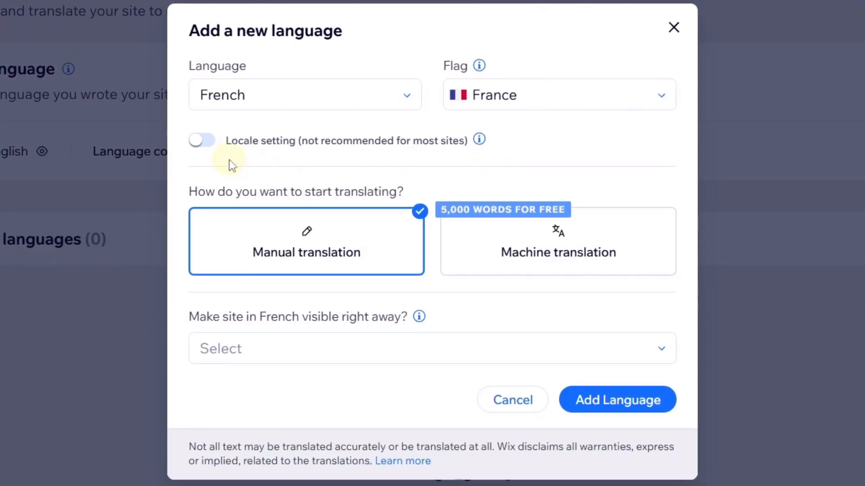
Add French with machine translation, visible right away, leaving Locale turned off.
{"action": "left_click", "coordinate": [206, 143]}
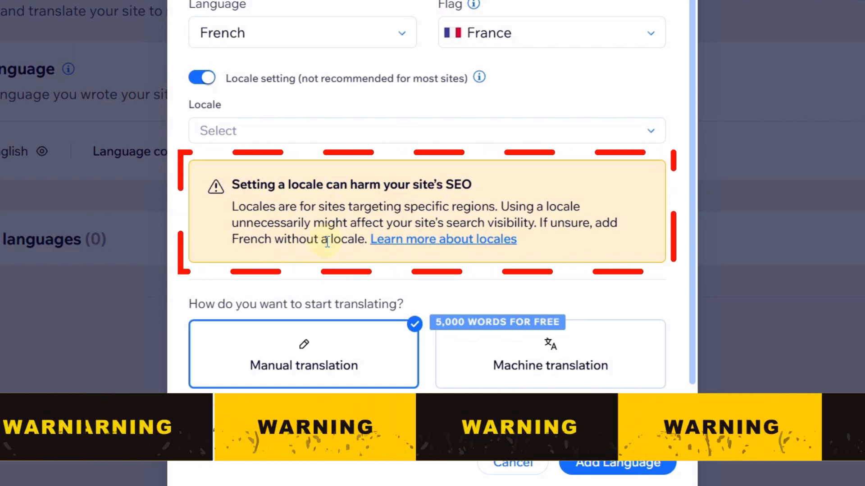
{"action": "left_click", "coordinate": [203, 78]}
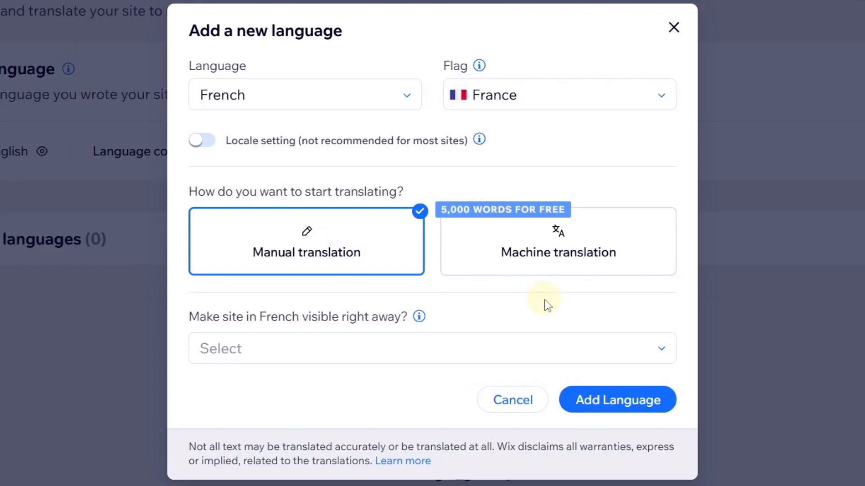
{"action": "left_click", "coordinate": [536, 252]}
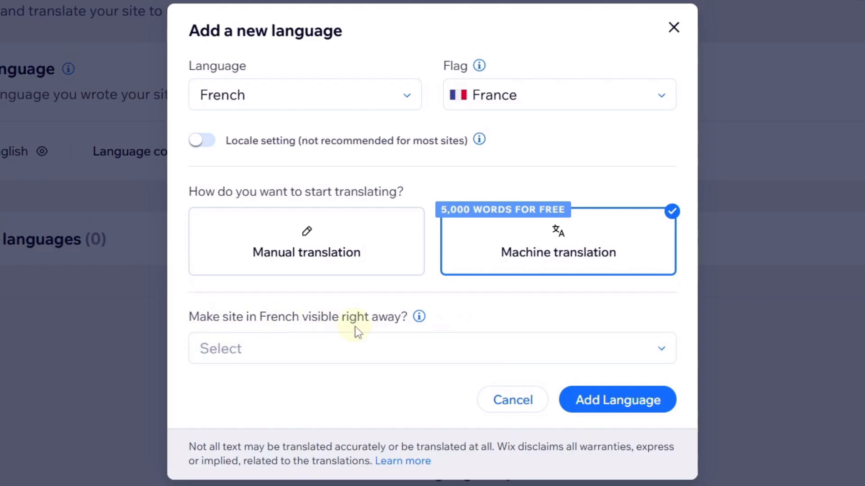
{"action": "left_click", "coordinate": [354, 353]}
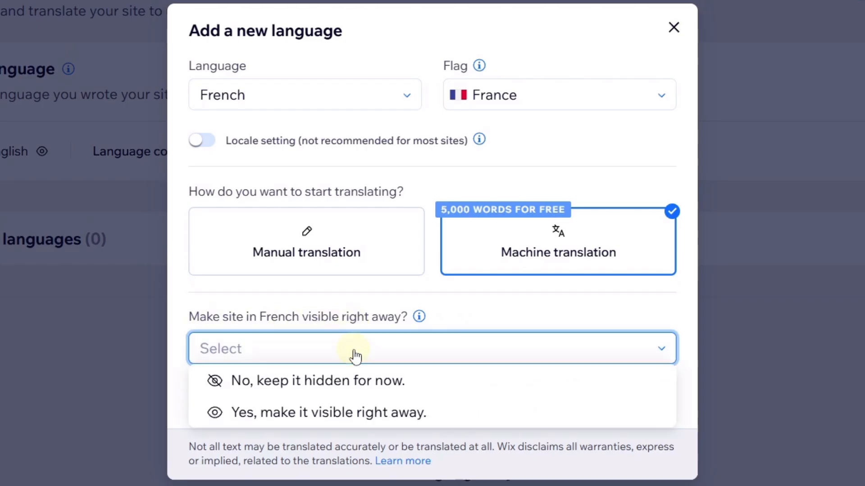
{"action": "left_click", "coordinate": [353, 421]}
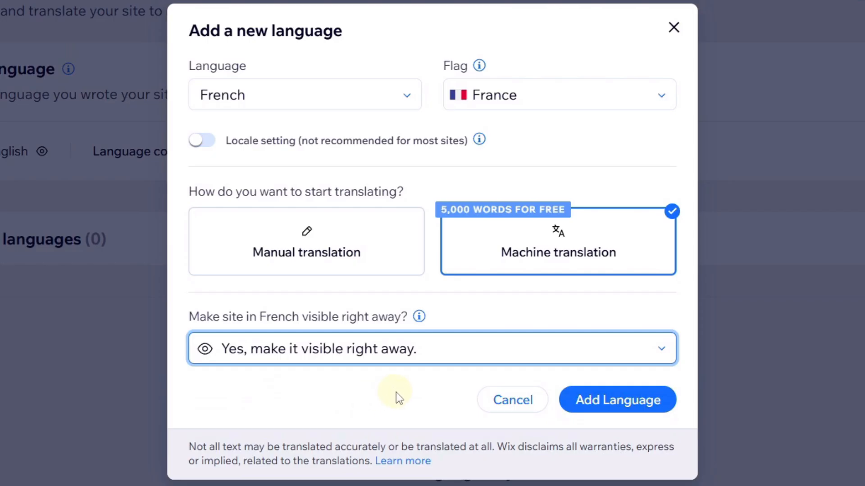
{"action": "left_click", "coordinate": [632, 405]}
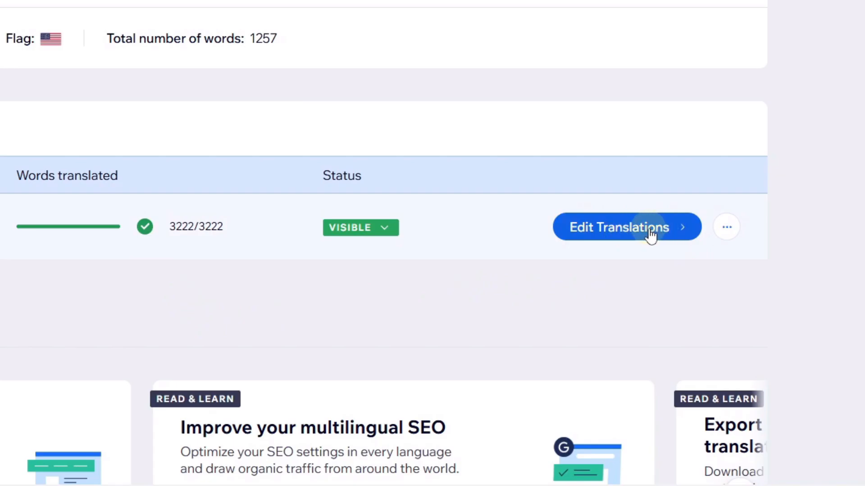
Once all 3222 words are translated, open the French (fr) translations for editing.
{"action": "left_click", "coordinate": [726, 228]}
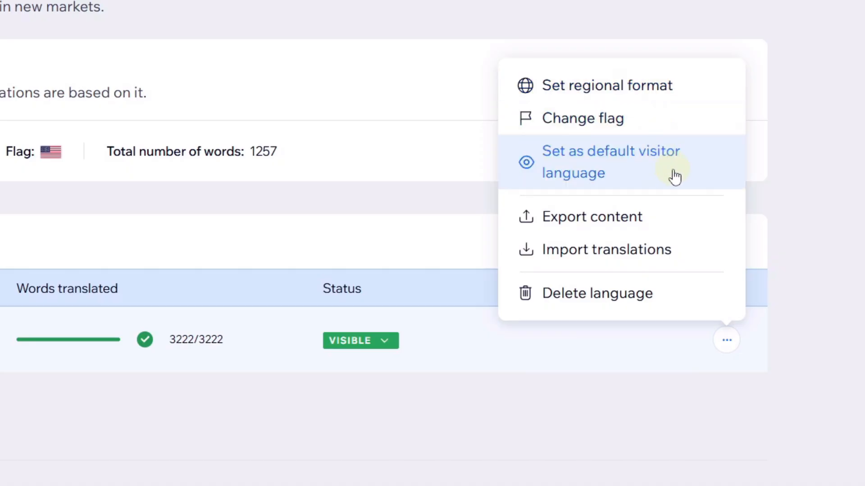
{"action": "left_click", "coordinate": [646, 390]}
{"action": "left_click", "coordinate": [640, 341]}
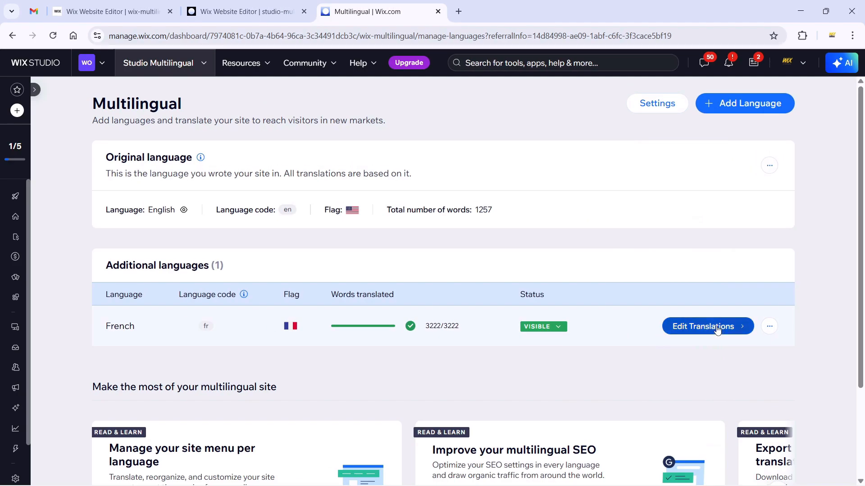
{"action": "left_click", "coordinate": [717, 330]}
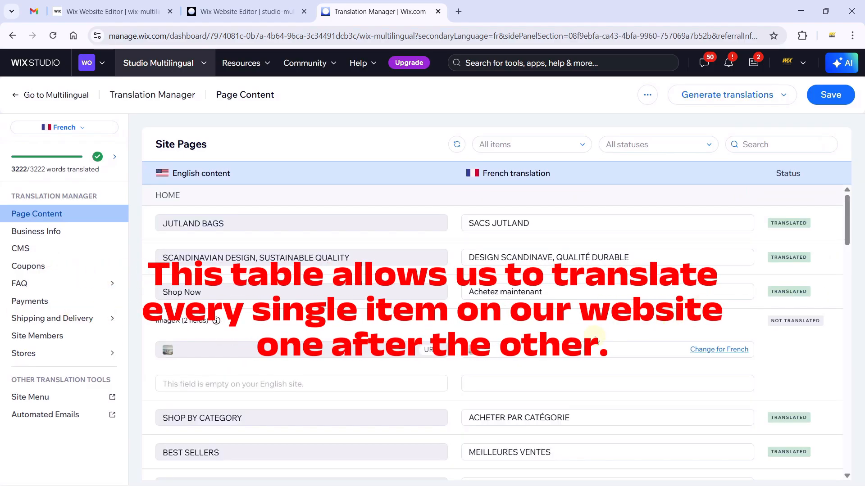
Compare the home page's JUTLAND BAGS title in the editor with the French translation table.
{"action": "left_click", "coordinate": [276, 7]}
{"action": "scroll", "coordinate": [416, 185], "scroll_direction": "up", "scroll_amount": 10}
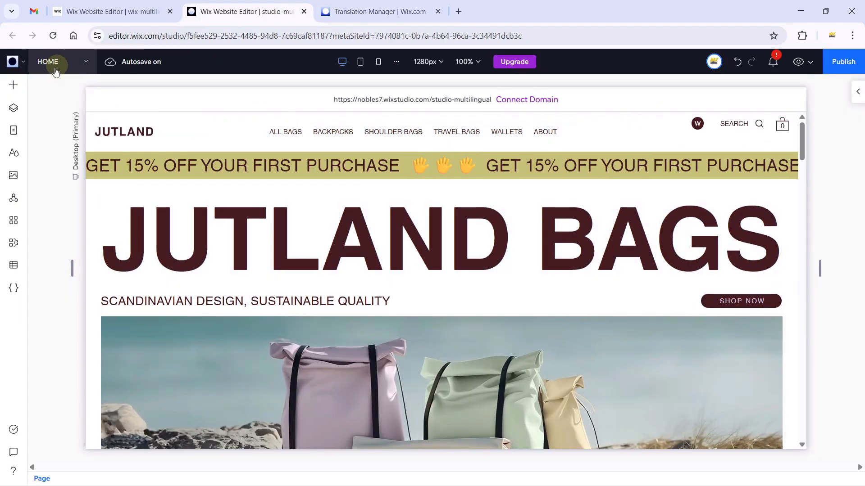
{"action": "left_click", "coordinate": [377, 11]}
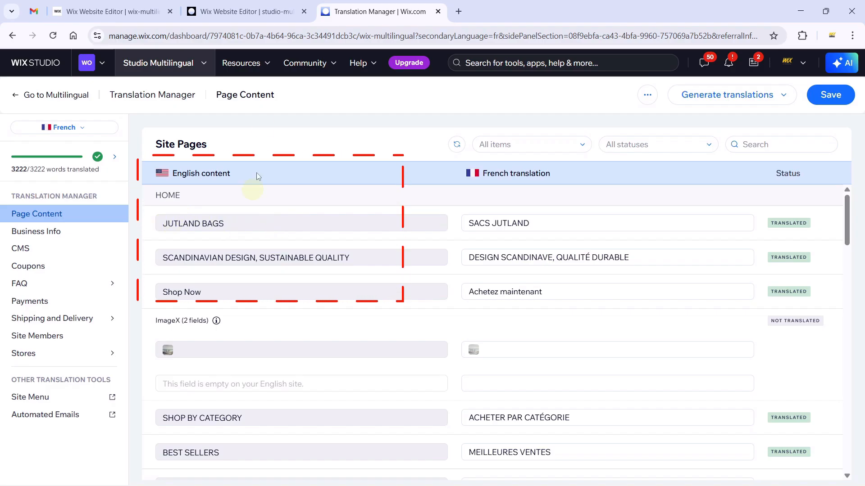
{"action": "left_click", "coordinate": [256, 5]}
{"action": "left_click", "coordinate": [190, 221]}
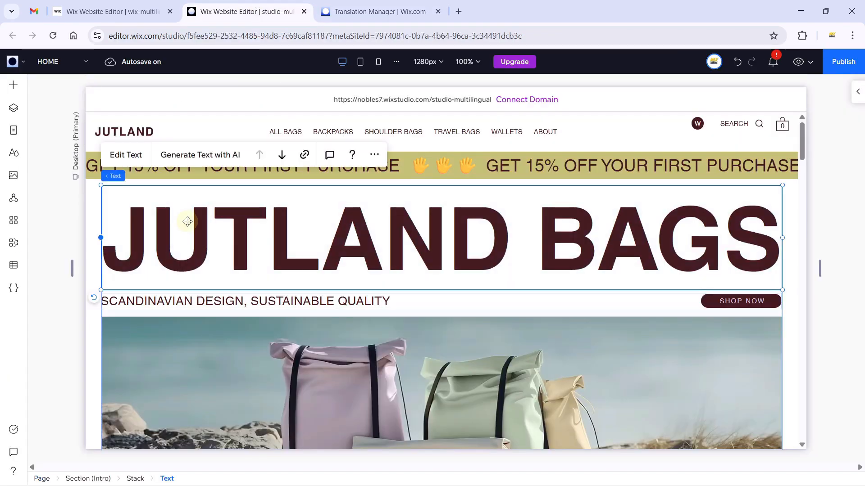
{"action": "left_click", "coordinate": [373, 11]}
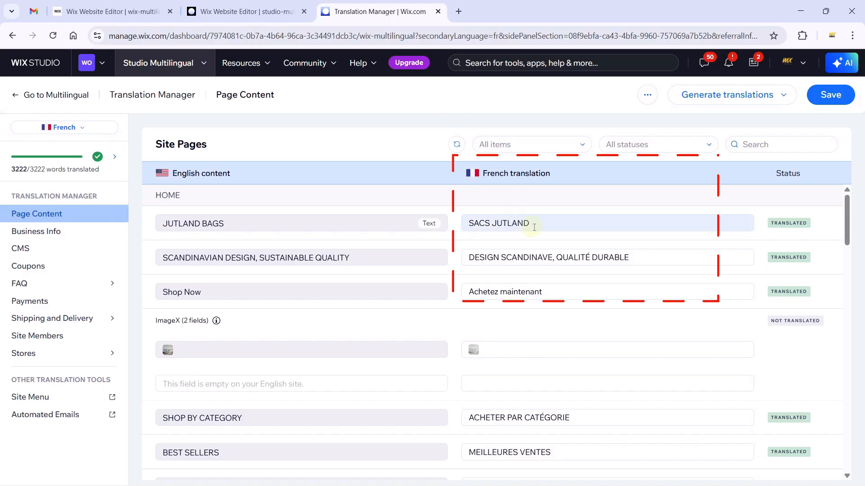
Open the SACS JUTLAND French translation field for editing, checking it against the editor.
{"action": "left_click", "coordinate": [547, 224]}
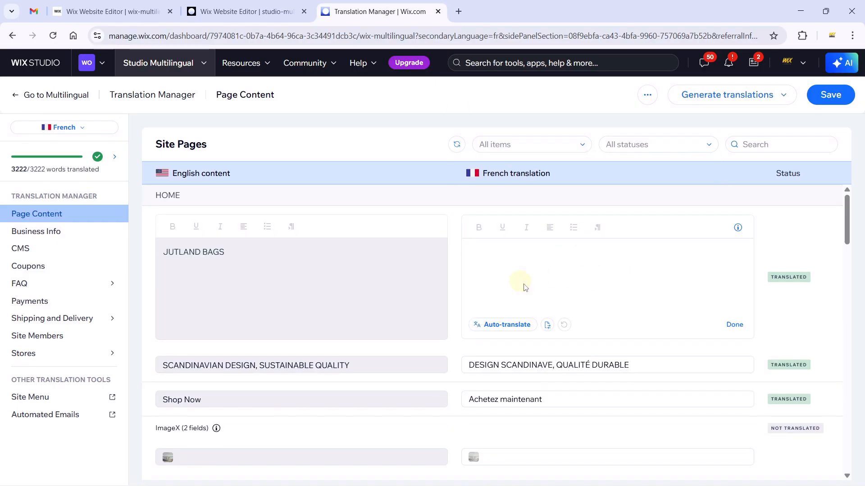
{"action": "left_click", "coordinate": [609, 253]}
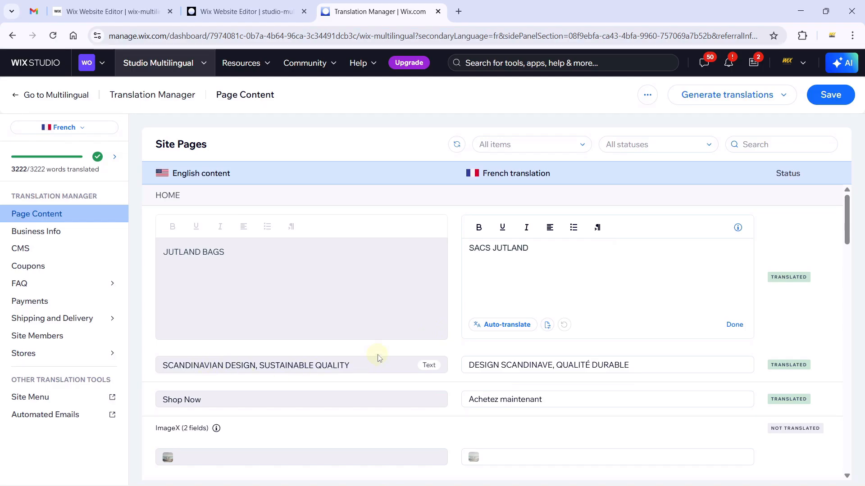
{"action": "left_click", "coordinate": [247, 11]}
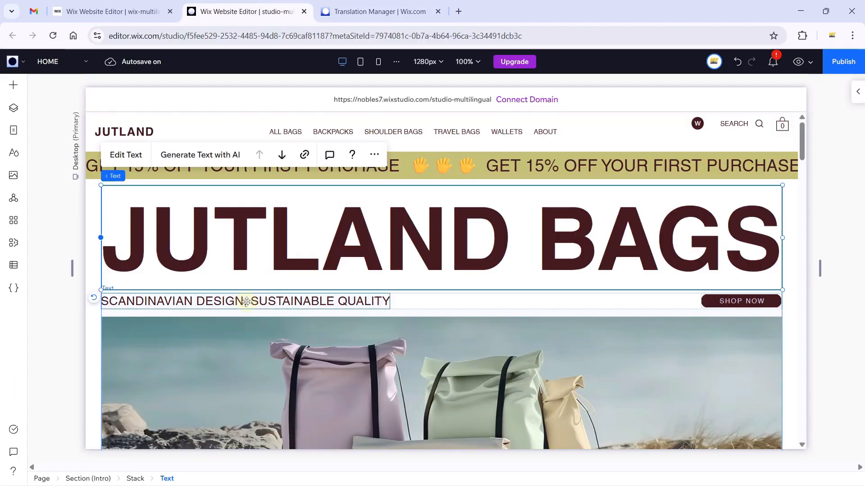
{"action": "left_click", "coordinate": [396, 12]}
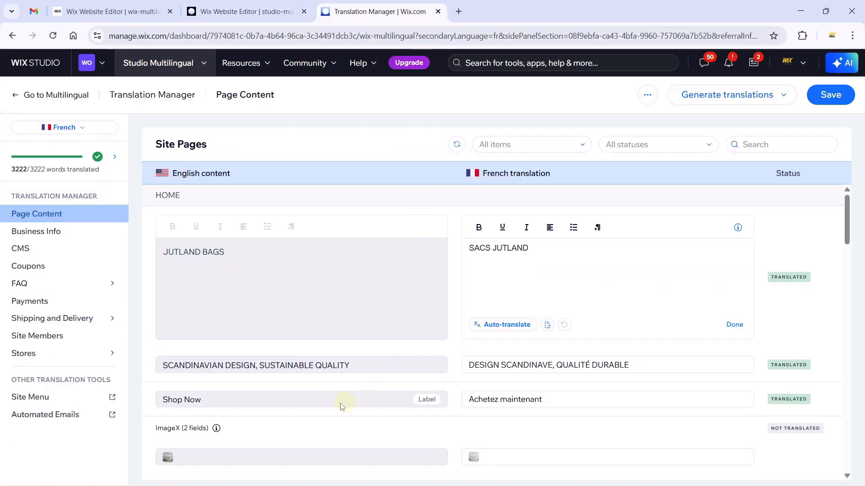
{"action": "scroll", "coordinate": [341, 405], "scroll_direction": "down", "scroll_amount": 3}
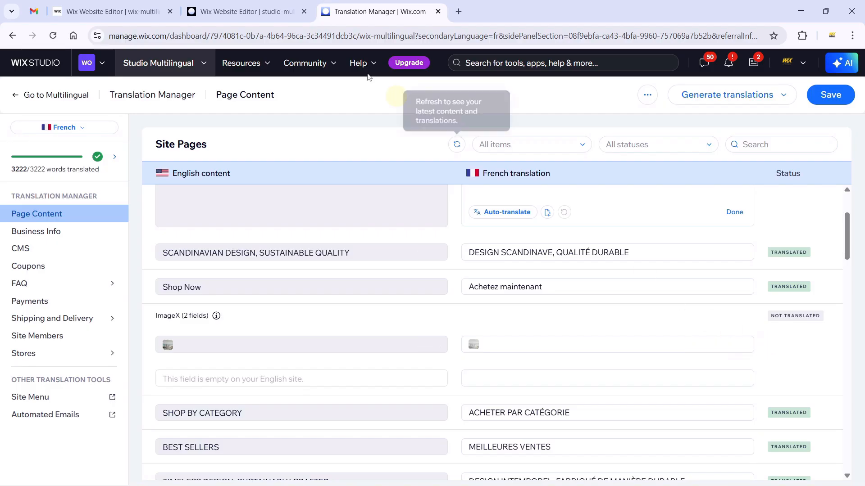
Select the home page bags photo and match it to the image row in the French table.
{"action": "left_click", "coordinate": [243, 11]}
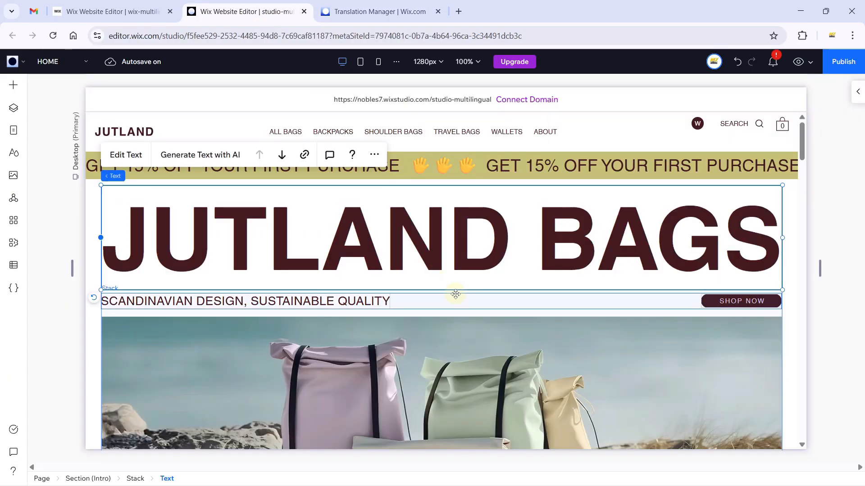
{"action": "scroll", "coordinate": [455, 294], "scroll_direction": "down", "scroll_amount": 5}
{"action": "scroll", "coordinate": [505, 347], "scroll_direction": "up", "scroll_amount": 3}
{"action": "left_click", "coordinate": [433, 276]}
{"action": "left_click", "coordinate": [373, 11]}
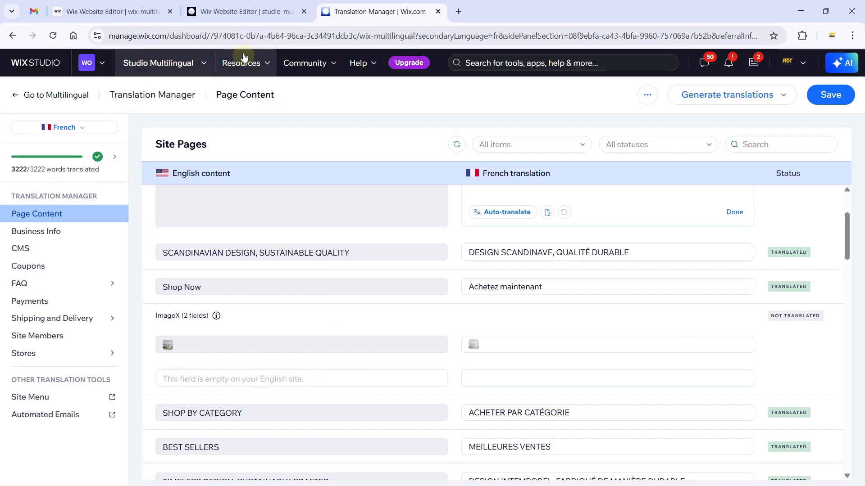
{"action": "left_click", "coordinate": [245, 12]}
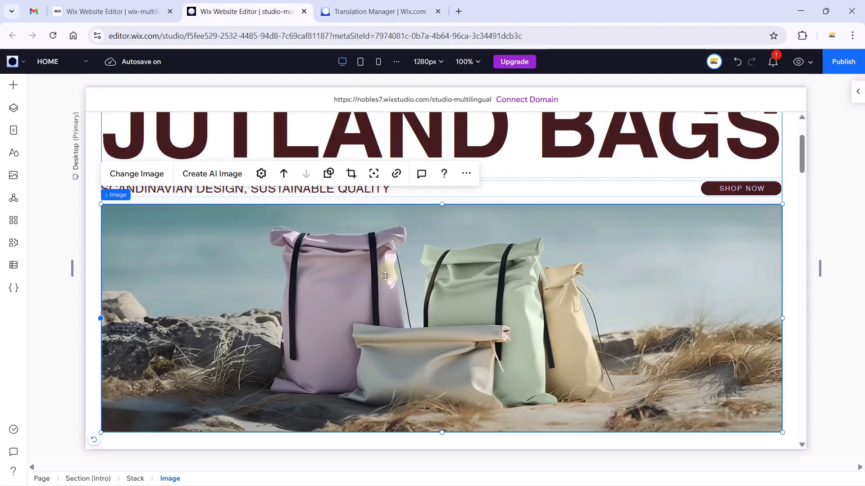
Check the hero bags image settings to confirm its alt text is empty.
{"action": "left_click", "coordinate": [260, 175]}
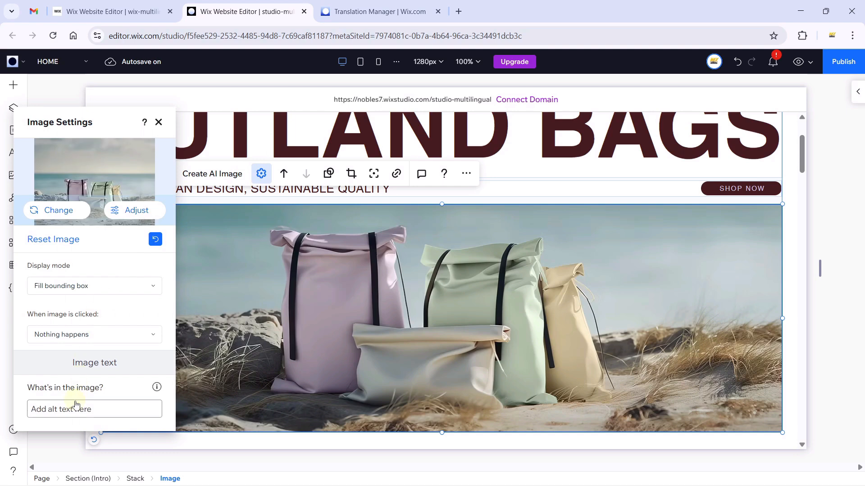
{"action": "left_click", "coordinate": [76, 407]}
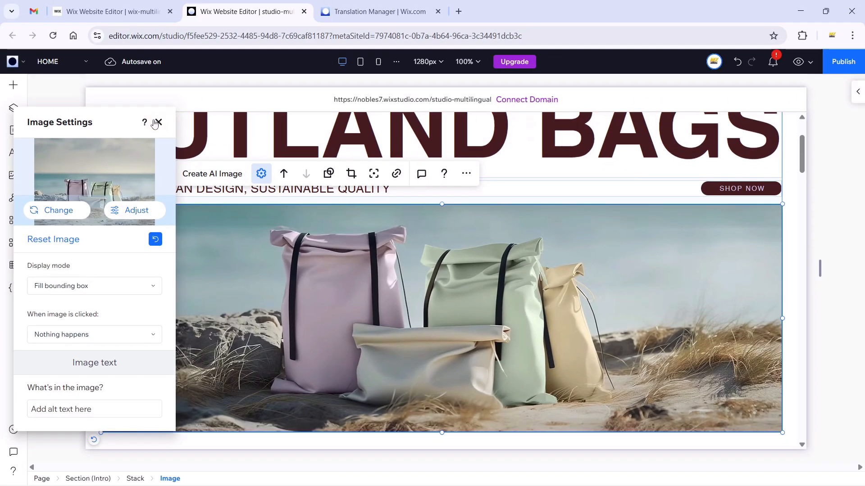
{"action": "left_click", "coordinate": [157, 122]}
Expand the empty image alt text entry and scroll through the French Page Content translations.
{"action": "left_click", "coordinate": [356, 14]}
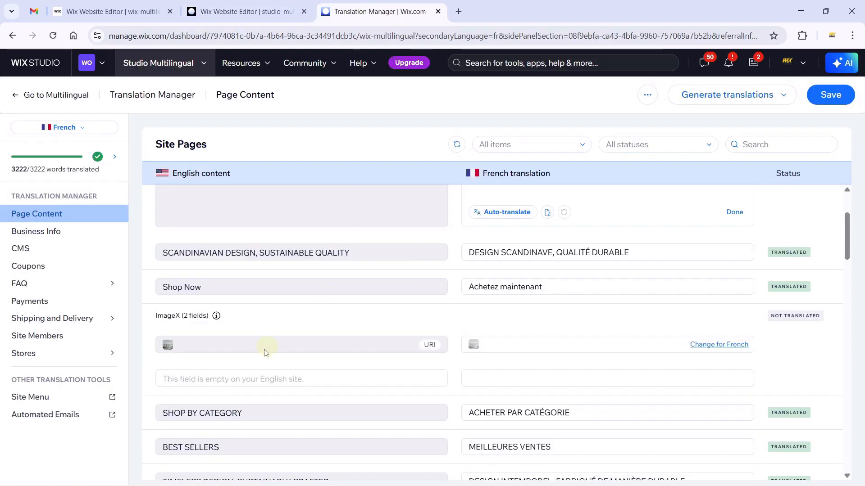
{"action": "left_click", "coordinate": [222, 377]}
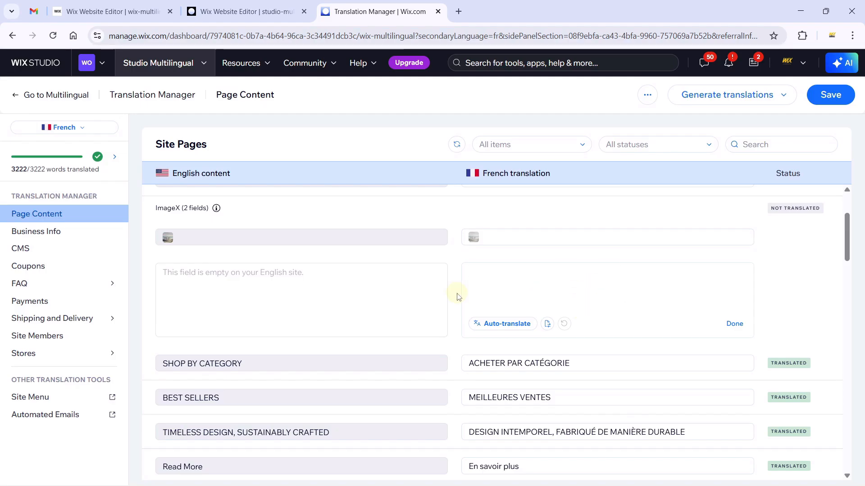
{"action": "scroll", "coordinate": [457, 296], "scroll_direction": "down", "scroll_amount": 10}
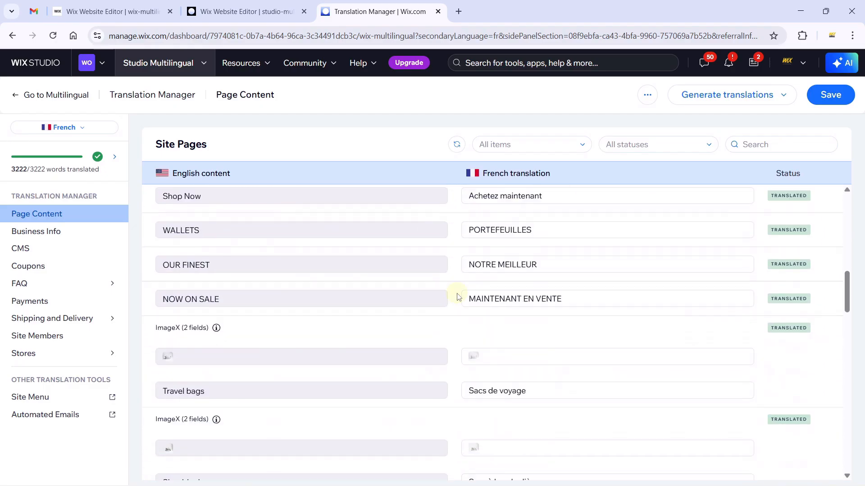
{"action": "scroll", "coordinate": [458, 296], "scroll_direction": "down", "scroll_amount": 5}
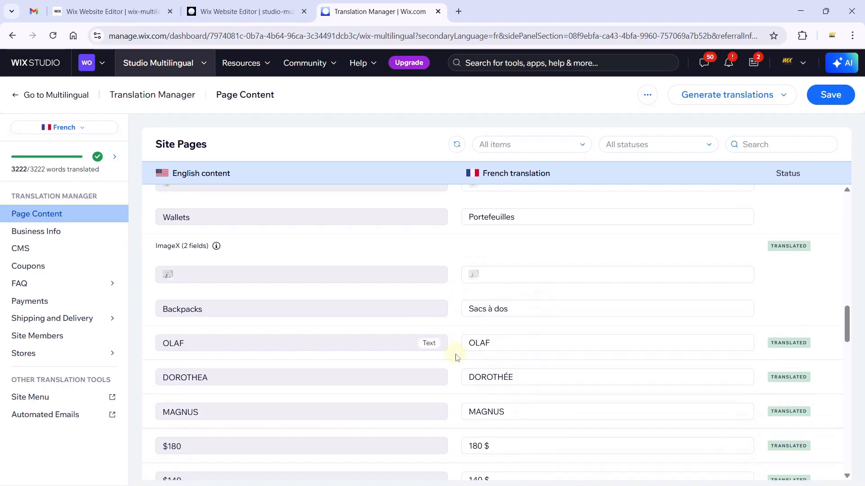
{"action": "scroll", "coordinate": [455, 360], "scroll_direction": "down", "scroll_amount": 8}
{"action": "scroll", "coordinate": [455, 362], "scroll_direction": "down", "scroll_amount": 1}
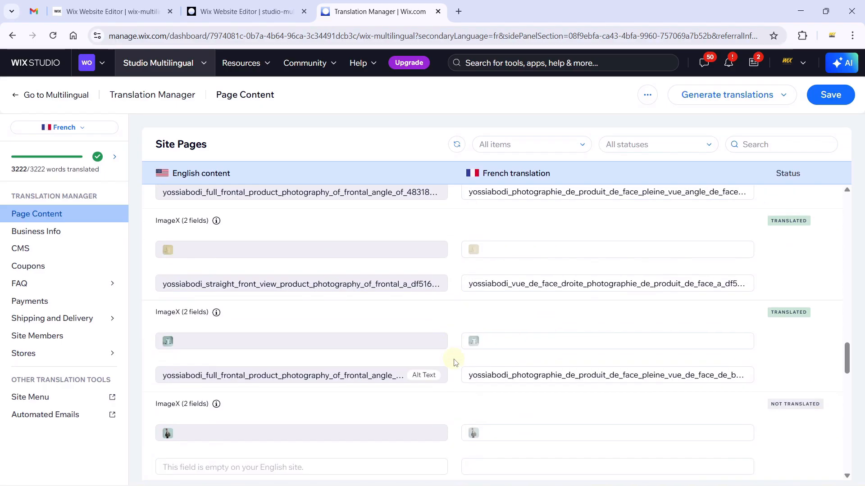
{"action": "scroll", "coordinate": [454, 362], "scroll_direction": "down", "scroll_amount": 4}
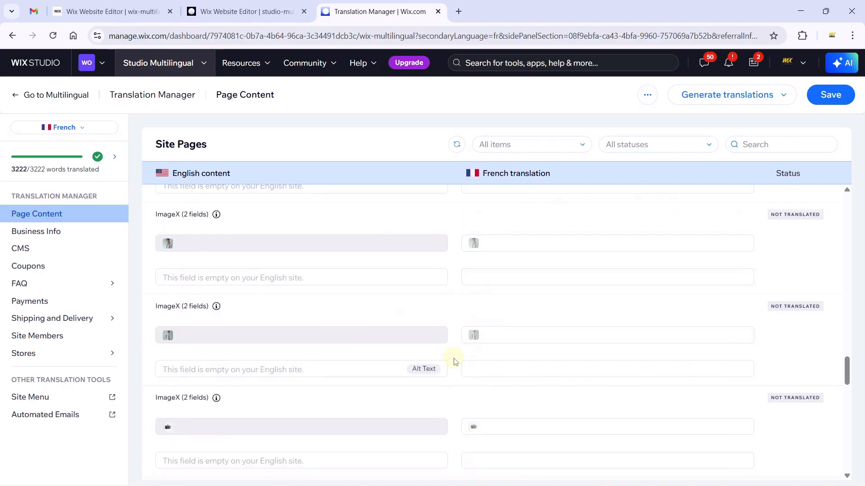
{"action": "scroll", "coordinate": [455, 361], "scroll_direction": "down", "scroll_amount": 11}
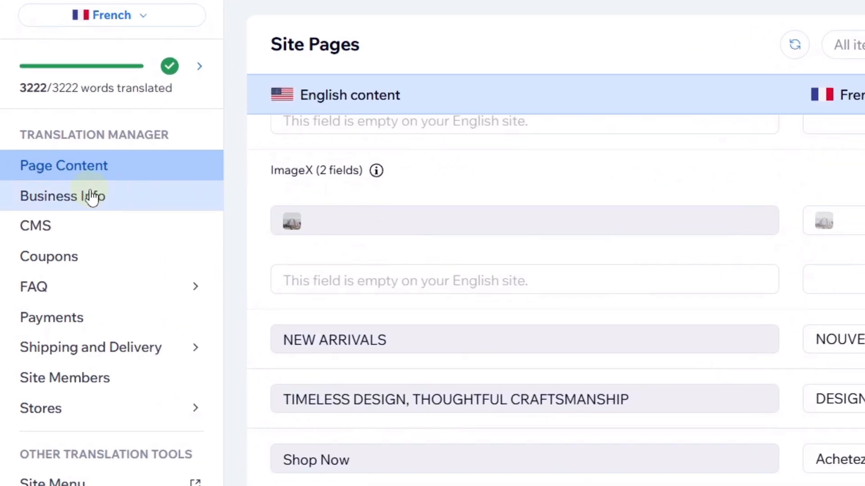
Check the Business Info, CMS and Coupons sections, then expand FAQ and open Categories.
{"action": "left_click", "coordinate": [92, 197]}
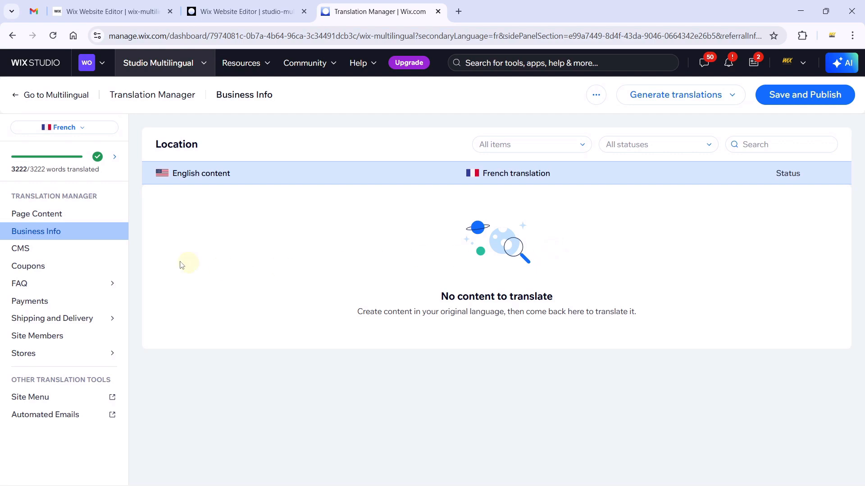
{"action": "left_click", "coordinate": [49, 252]}
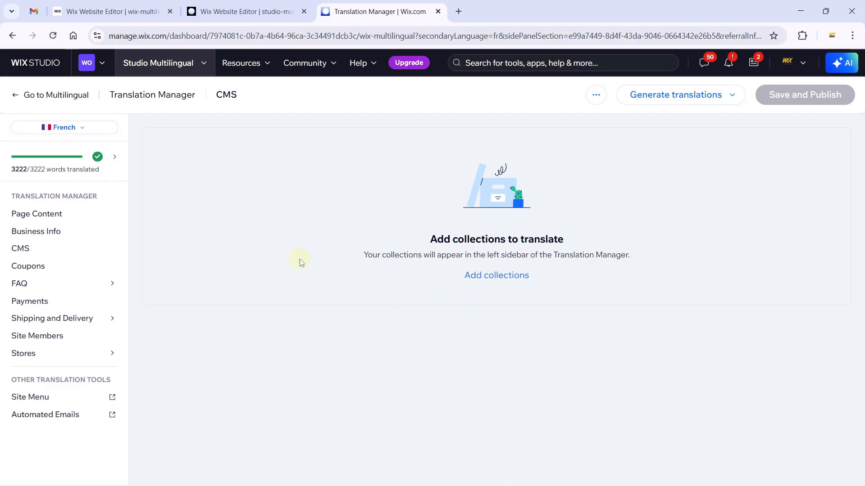
{"action": "left_click", "coordinate": [63, 271]}
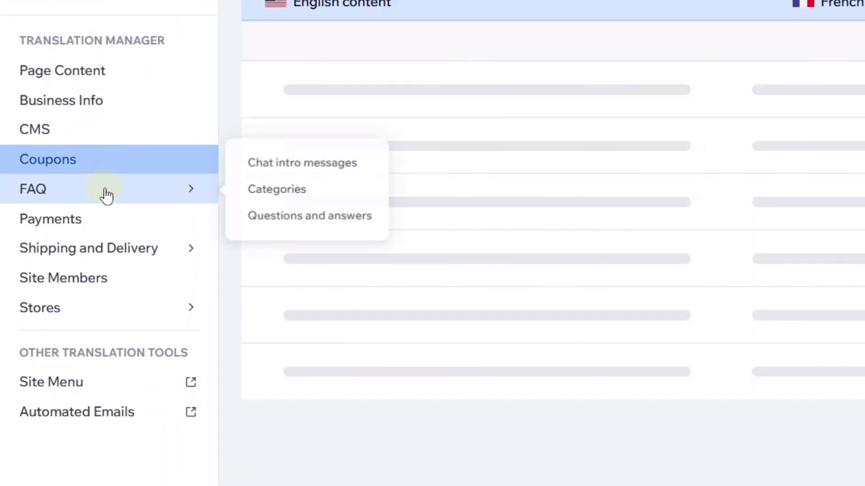
{"action": "left_click", "coordinate": [104, 193]}
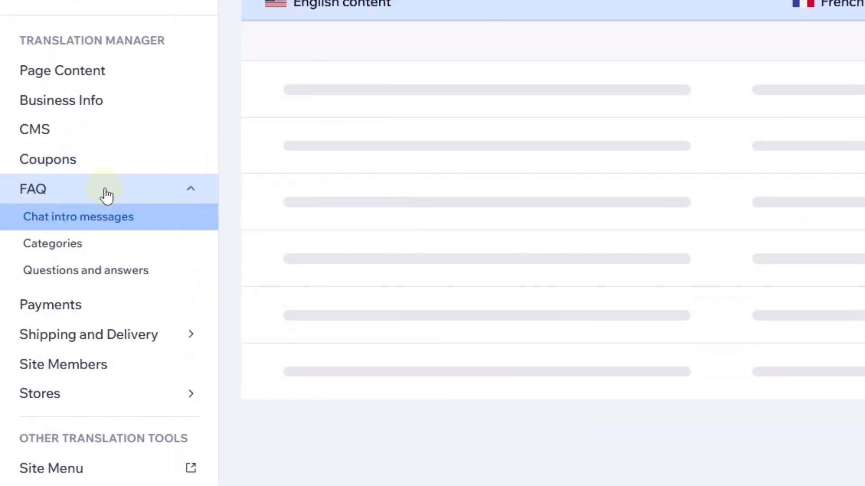
{"action": "left_click", "coordinate": [83, 247]}
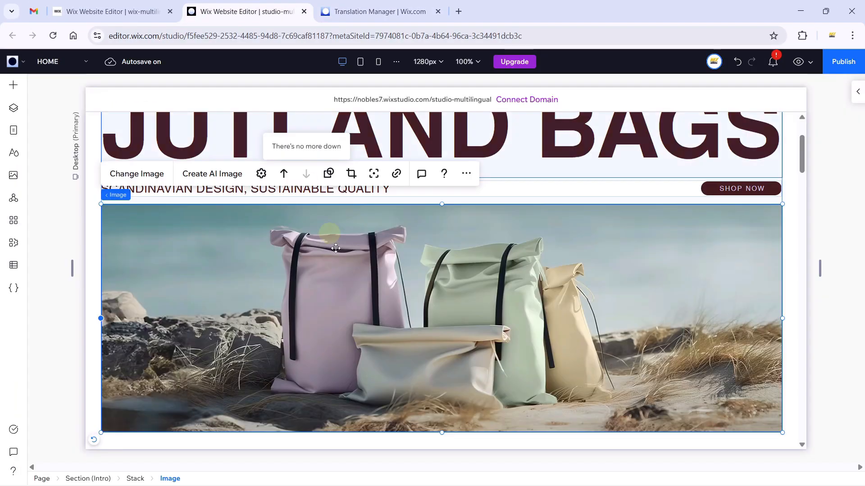
Open the ABOUT page in the editor and select its FAQ widget.
{"action": "scroll", "coordinate": [642, 263], "scroll_direction": "down", "scroll_amount": 5}
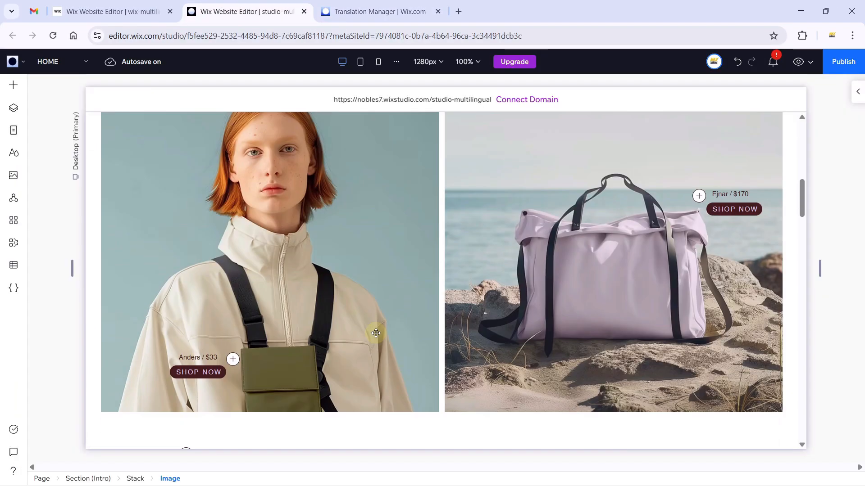
{"action": "scroll", "coordinate": [671, 250], "scroll_direction": "down", "scroll_amount": 4}
{"action": "scroll", "coordinate": [671, 250], "scroll_direction": "down", "scroll_amount": 15}
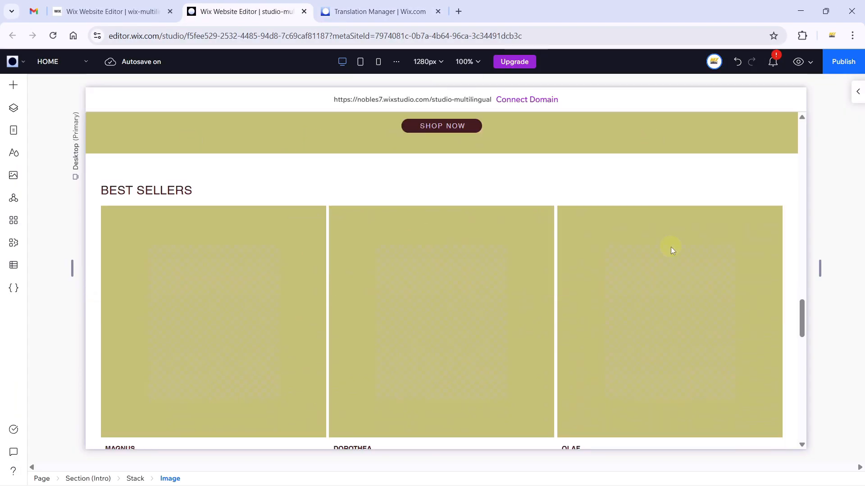
{"action": "scroll", "coordinate": [672, 251], "scroll_direction": "down", "scroll_amount": 4}
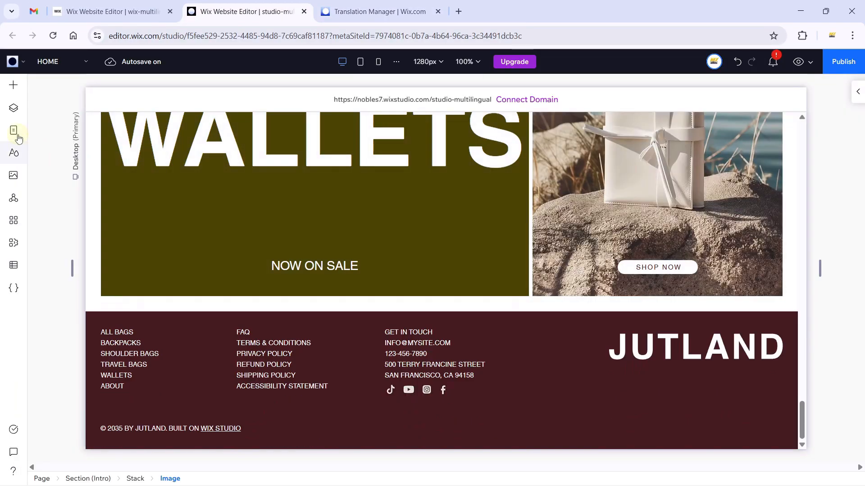
{"action": "left_click", "coordinate": [14, 130]}
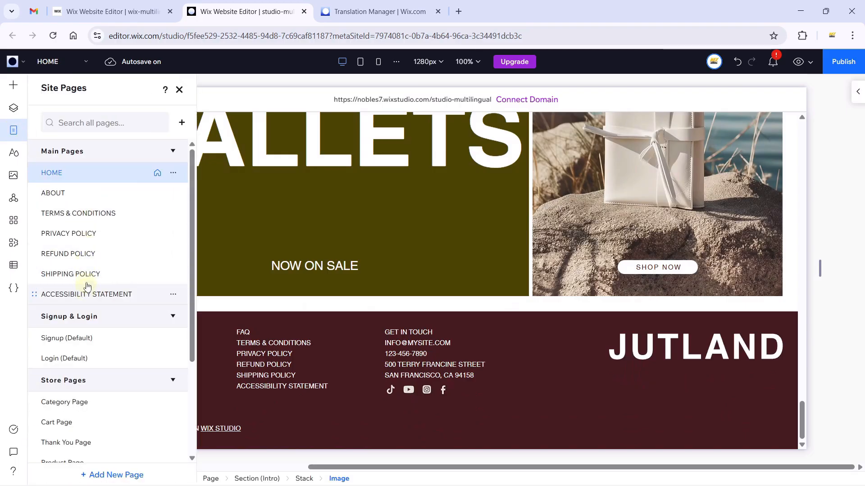
{"action": "left_click", "coordinate": [89, 197]}
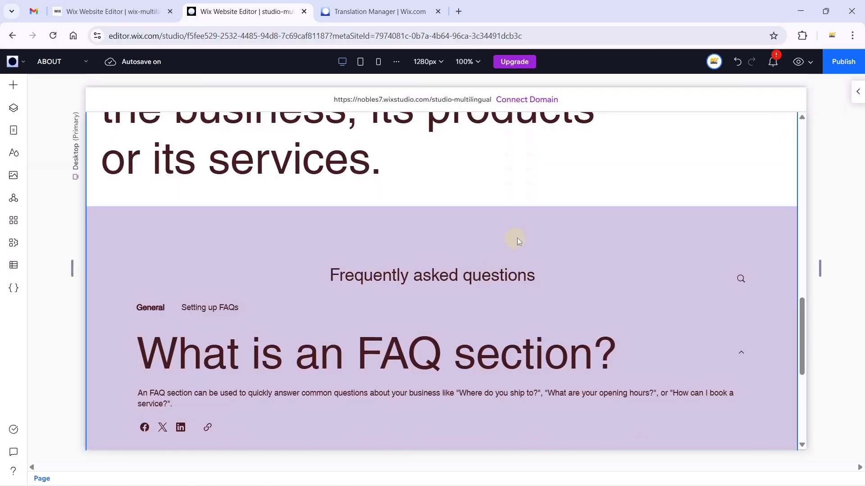
{"action": "scroll", "coordinate": [517, 241], "scroll_direction": "down", "scroll_amount": 3}
{"action": "left_click", "coordinate": [294, 239]}
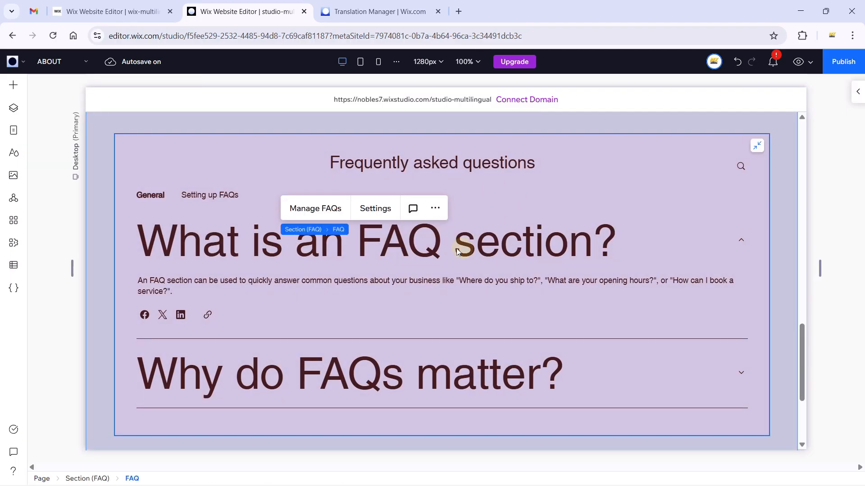
Compare the FAQ's General category French translation against the widget in the editor.
{"action": "key", "text": "ctrl+Tab"}
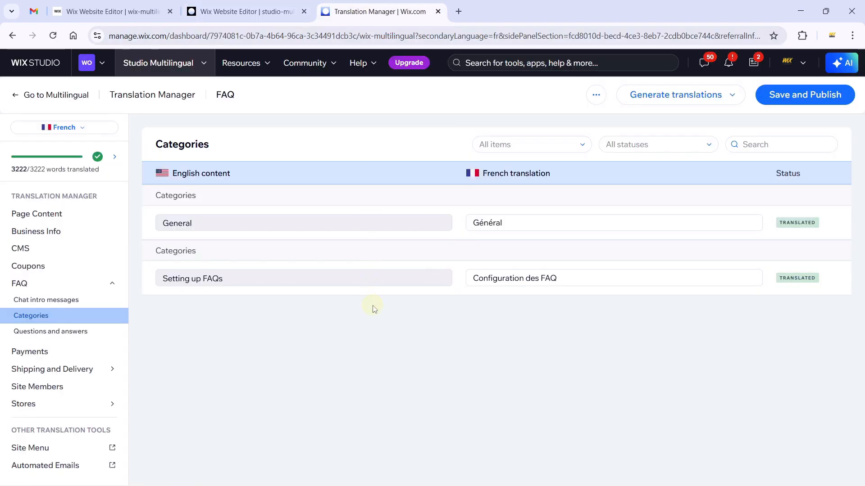
{"action": "left_click", "coordinate": [180, 223]}
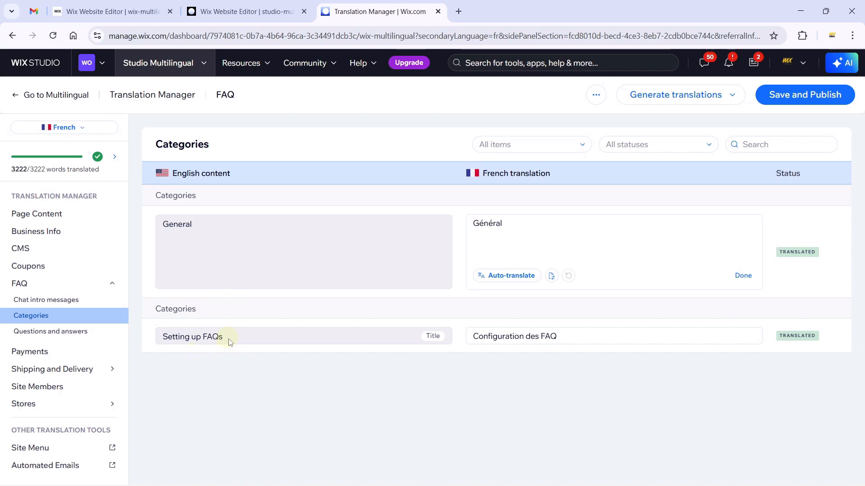
{"action": "left_click", "coordinate": [247, 11]}
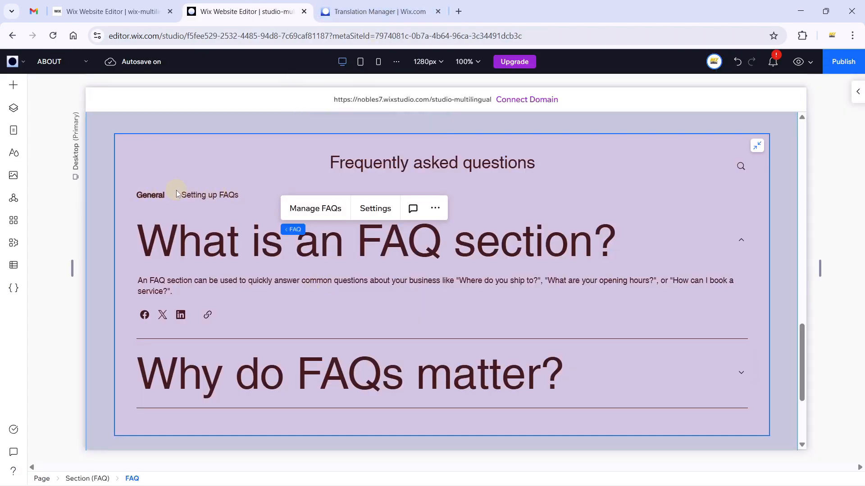
{"action": "left_click", "coordinate": [347, 11]}
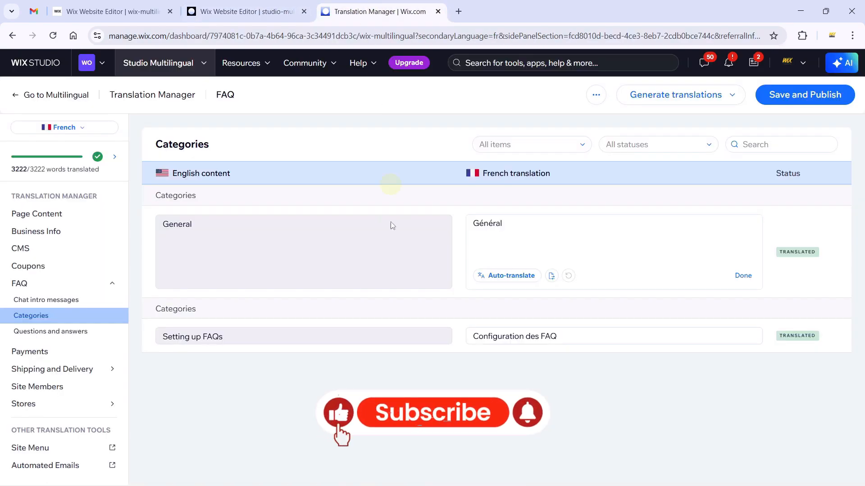
Compare the FAQ questions and answers translations with the editor, then open Payments.
{"action": "left_click", "coordinate": [54, 332]}
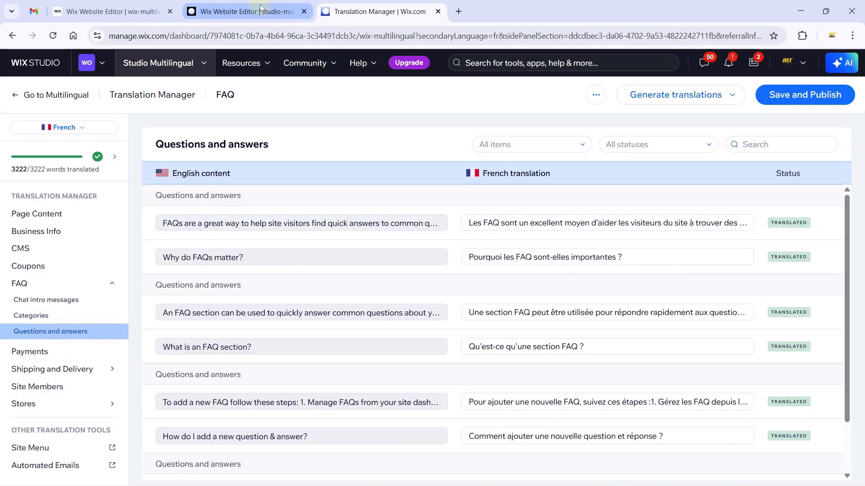
{"action": "left_click", "coordinate": [247, 11]}
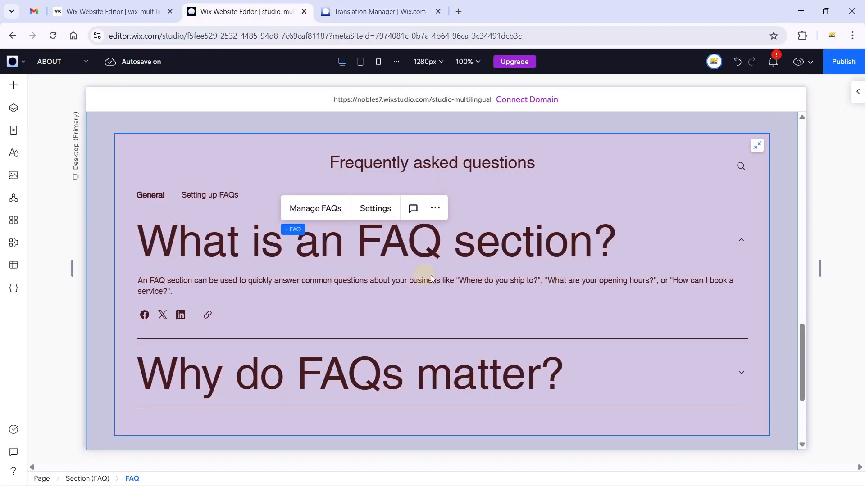
{"action": "scroll", "coordinate": [431, 278], "scroll_direction": "down", "scroll_amount": 3}
{"action": "scroll", "coordinate": [266, 271], "scroll_direction": "up", "scroll_amount": 3}
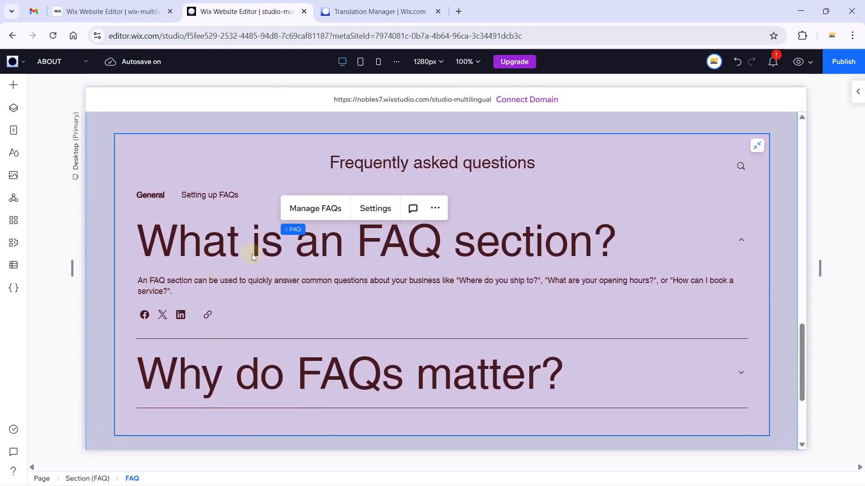
{"action": "left_click", "coordinate": [355, 11]}
{"action": "scroll", "coordinate": [455, 380], "scroll_direction": "down", "scroll_amount": 2}
{"action": "scroll", "coordinate": [383, 372], "scroll_direction": "up", "scroll_amount": 2}
{"action": "left_click", "coordinate": [75, 359]}
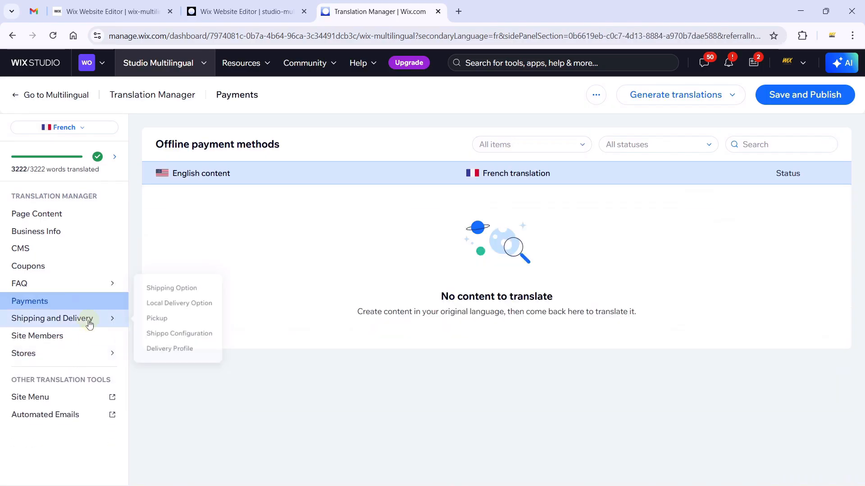
Look over the Shipping and Delivery and Site Members French translations.
{"action": "left_click", "coordinate": [89, 320]}
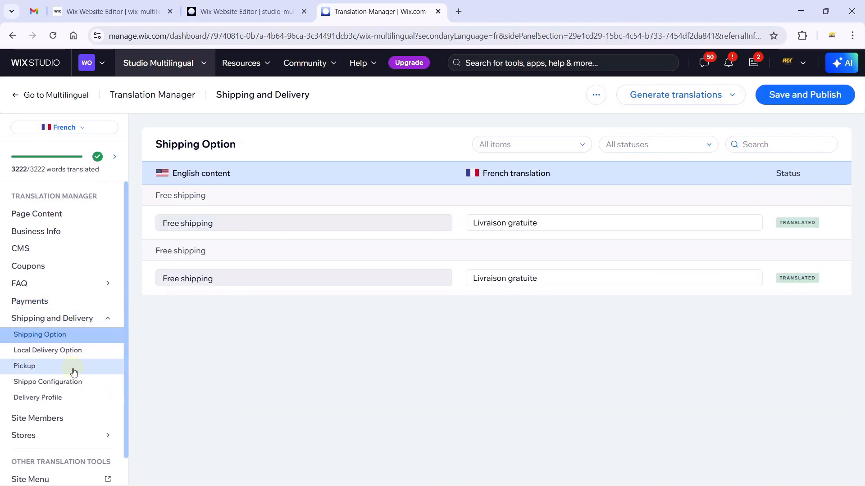
{"action": "scroll", "coordinate": [73, 372], "scroll_direction": "down", "scroll_amount": 1}
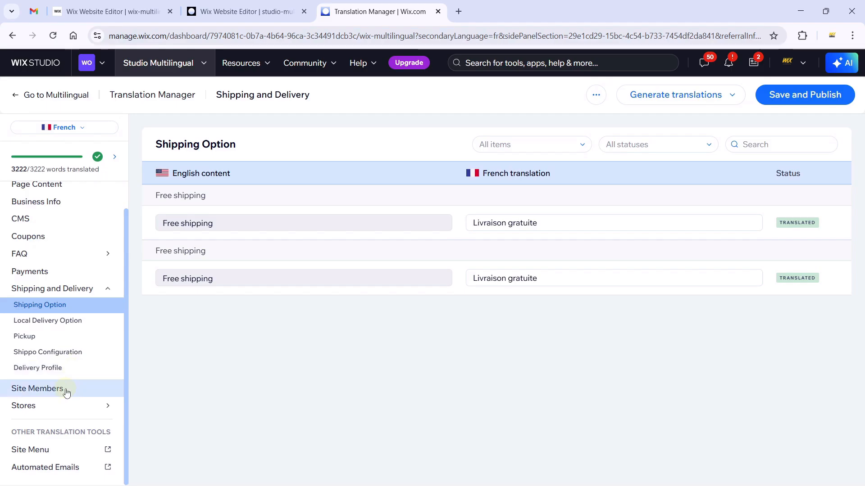
{"action": "left_click", "coordinate": [66, 392]}
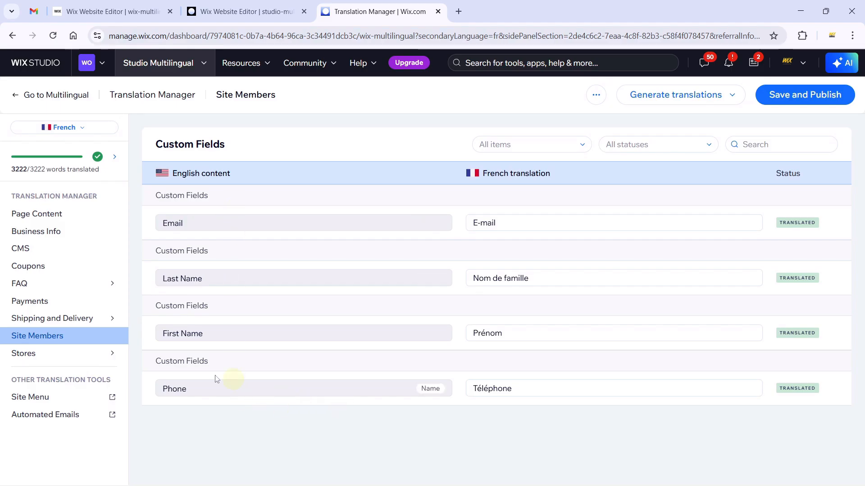
Review the Stores Products translations, expanding a product description, before moving to Checkout and emails.
{"action": "left_click", "coordinate": [54, 353]}
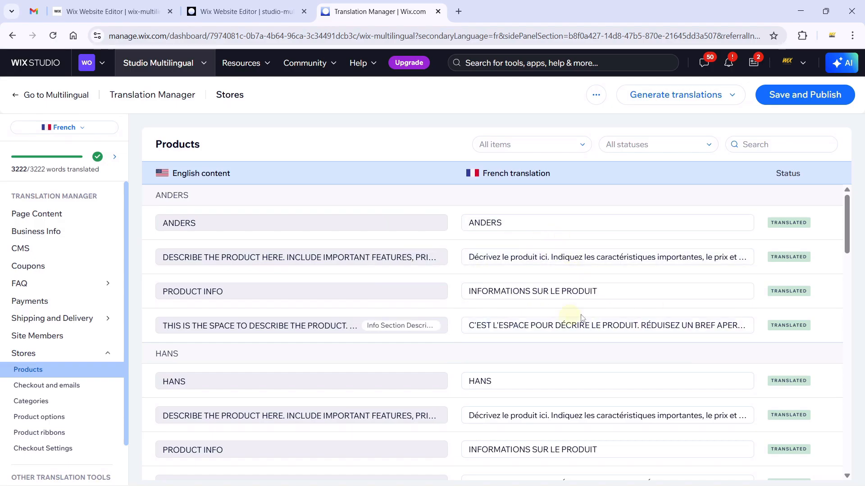
{"action": "left_click", "coordinate": [592, 324]}
{"action": "scroll", "coordinate": [669, 387], "scroll_direction": "down", "scroll_amount": 1}
{"action": "scroll", "coordinate": [668, 387], "scroll_direction": "up", "scroll_amount": 1}
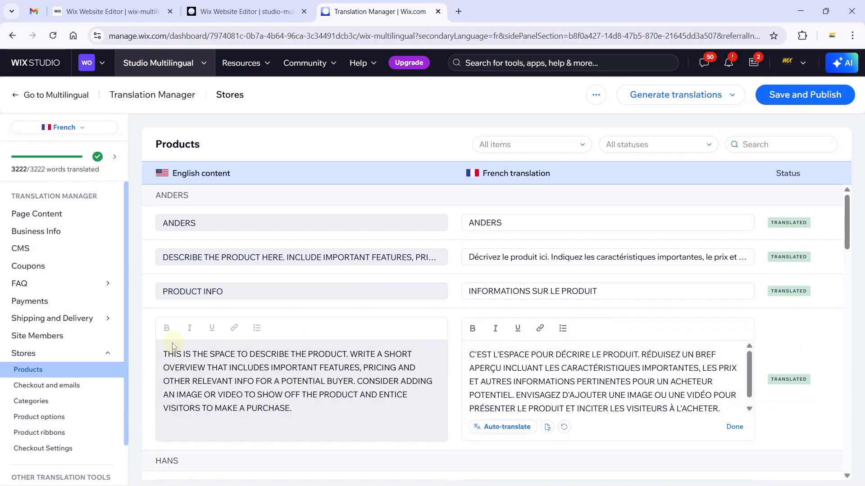
{"action": "scroll", "coordinate": [175, 347], "scroll_direction": "down", "scroll_amount": 2}
{"action": "scroll", "coordinate": [70, 359], "scroll_direction": "down", "scroll_amount": 1}
{"action": "left_click", "coordinate": [63, 347]}
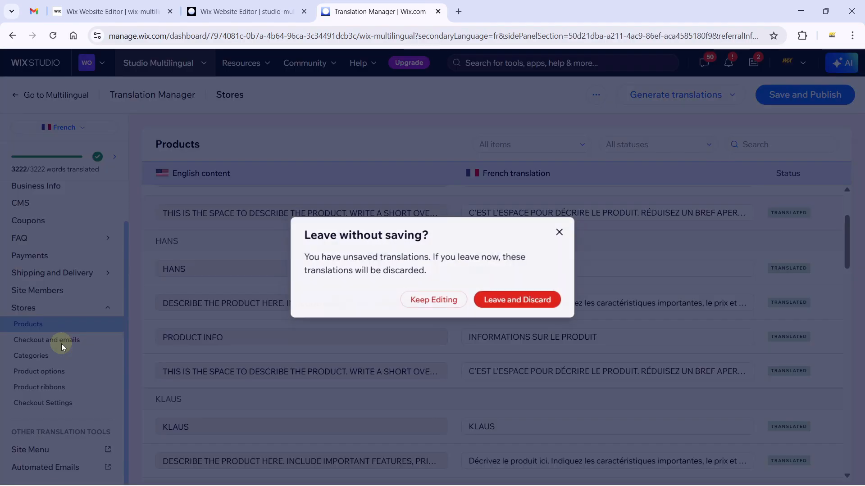
Dismiss the 'Leave without saving?' warning and return to the English home page in the editor.
{"action": "left_click", "coordinate": [560, 233]}
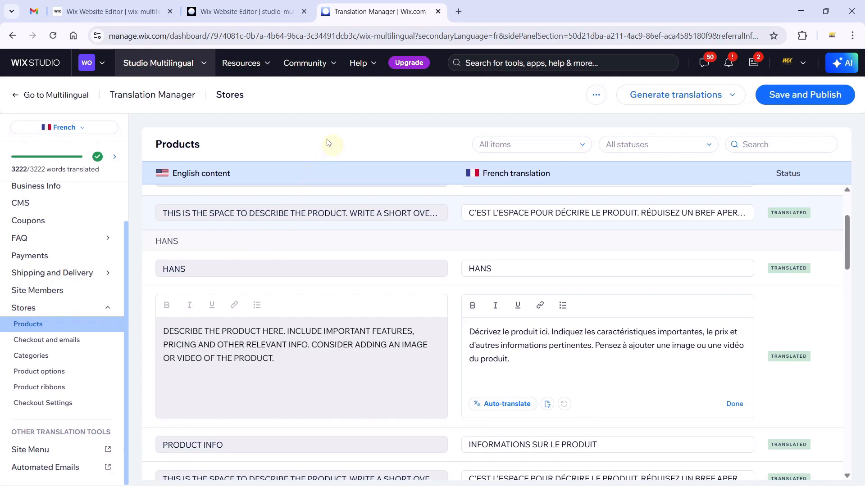
{"action": "left_click", "coordinate": [245, 11]}
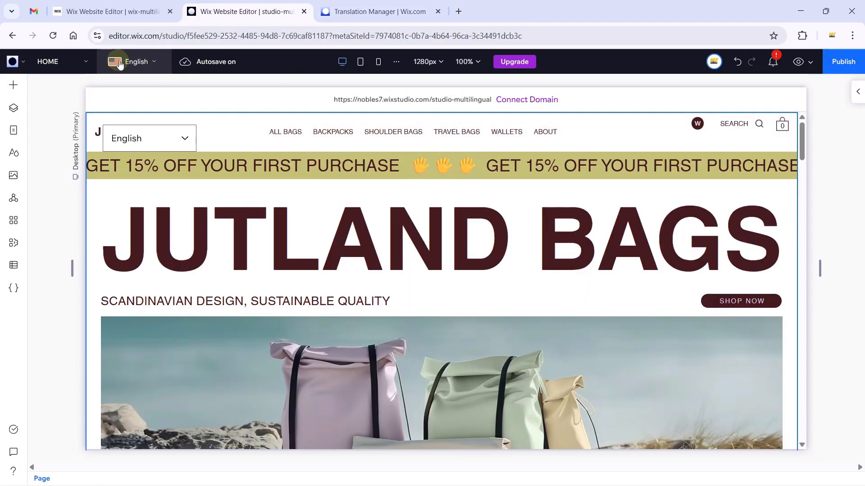
Switch the editor language to French and move the 'Translating to' bar below the banner.
{"action": "left_click", "coordinate": [141, 63]}
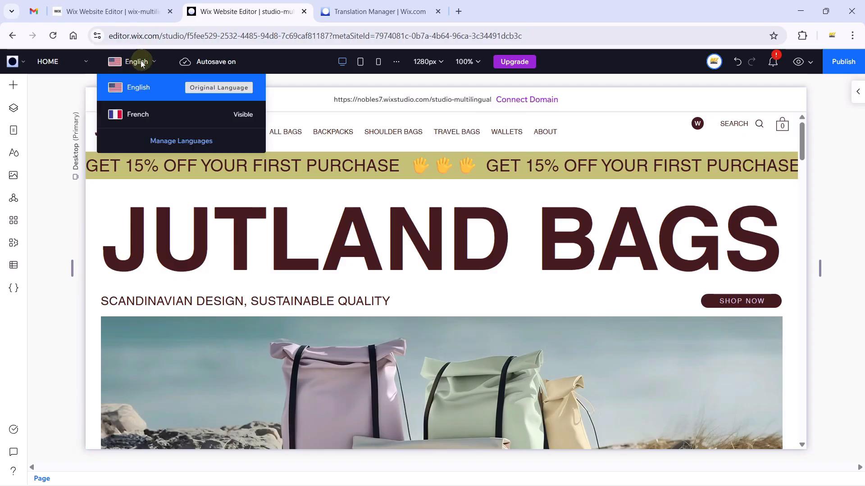
{"action": "left_click", "coordinate": [144, 114]}
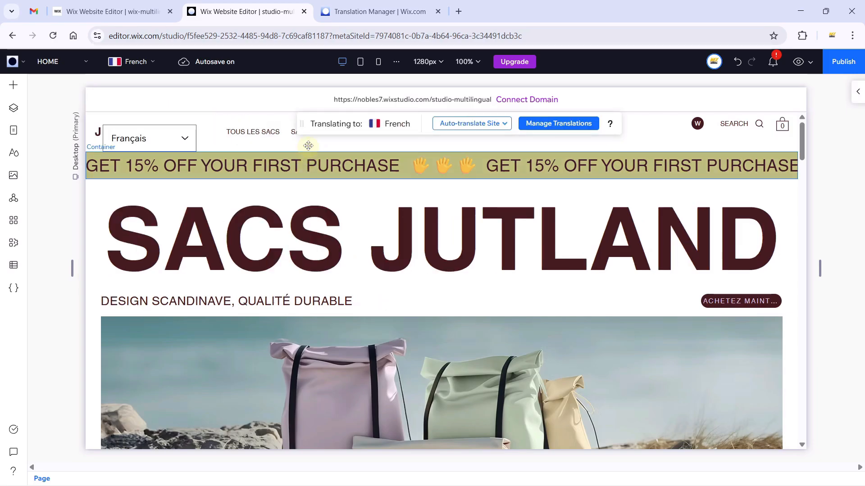
{"action": "left_click_drag", "start_coordinate": [302, 123], "coordinate": [264, 251]}
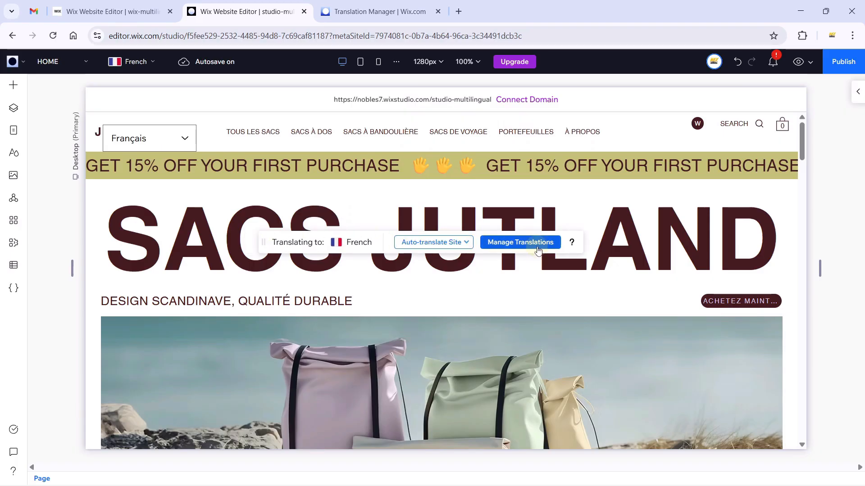
Open the French Main Menu items and check the TOUS LES SACS name, leaving it unchanged.
{"action": "left_click", "coordinate": [267, 136]}
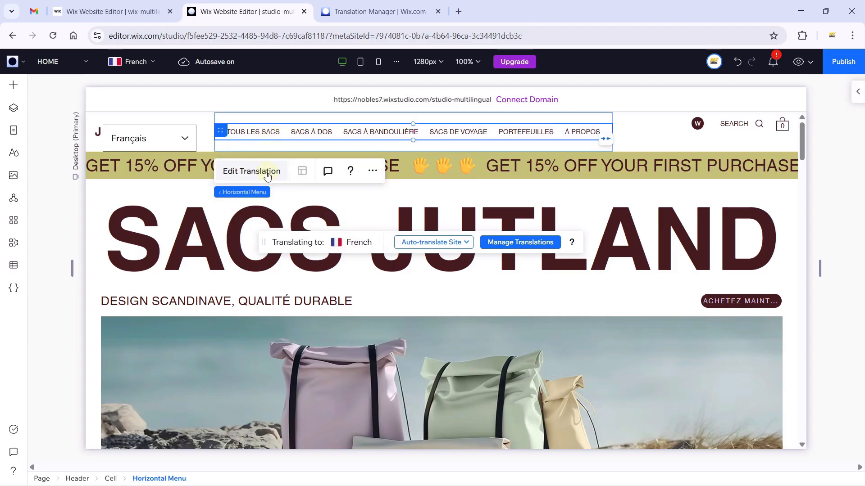
{"action": "left_click", "coordinate": [247, 175]}
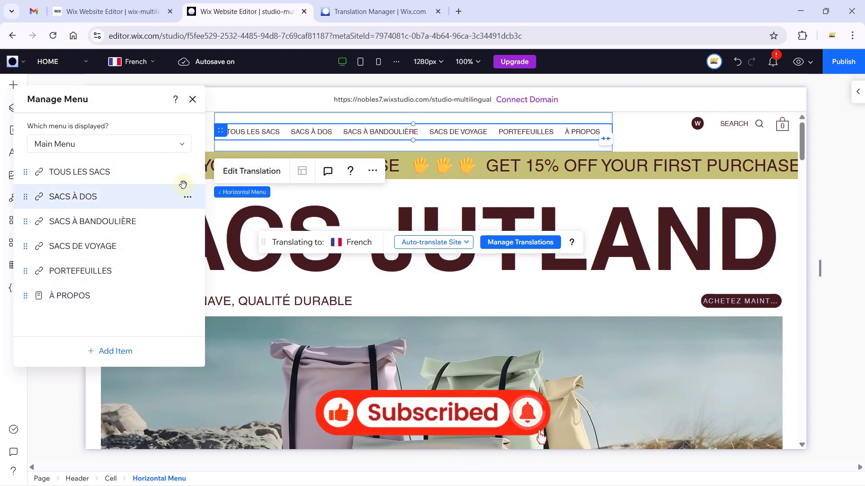
{"action": "left_click", "coordinate": [187, 173]}
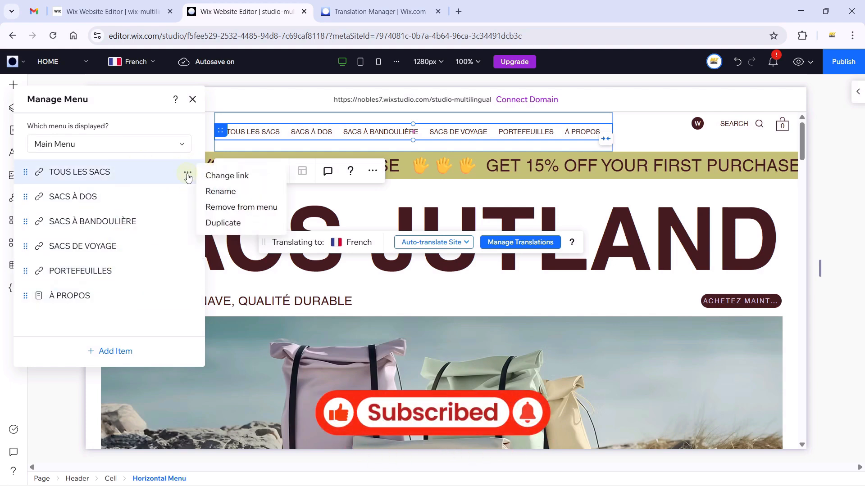
{"action": "left_click", "coordinate": [226, 191]}
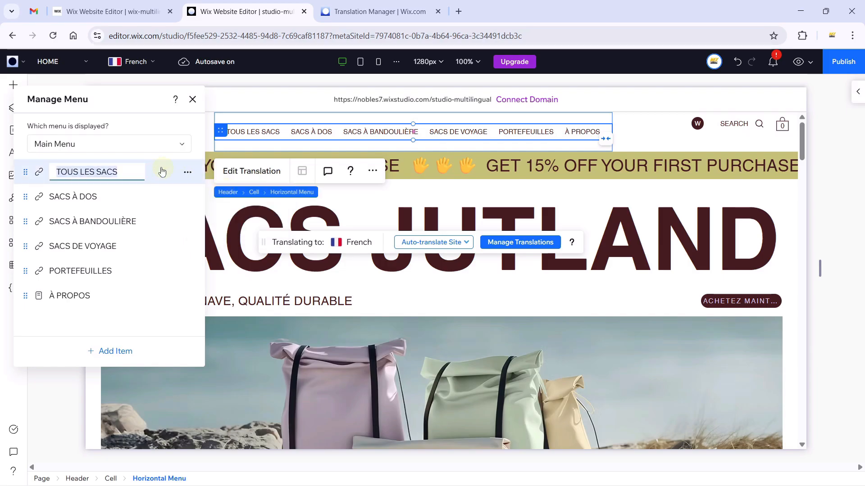
{"action": "left_click", "coordinate": [197, 128]}
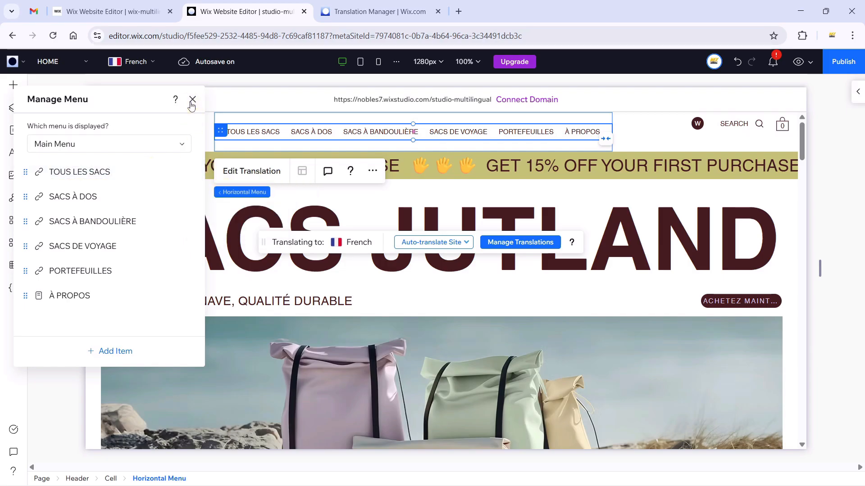
Switch back to English and drag the Language Menu into the header's right cell.
{"action": "left_click", "coordinate": [130, 62]}
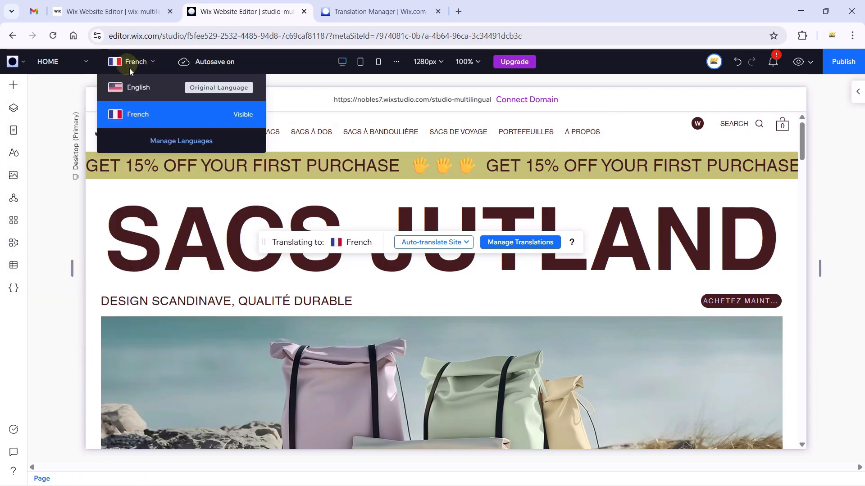
{"action": "left_click", "coordinate": [134, 88]}
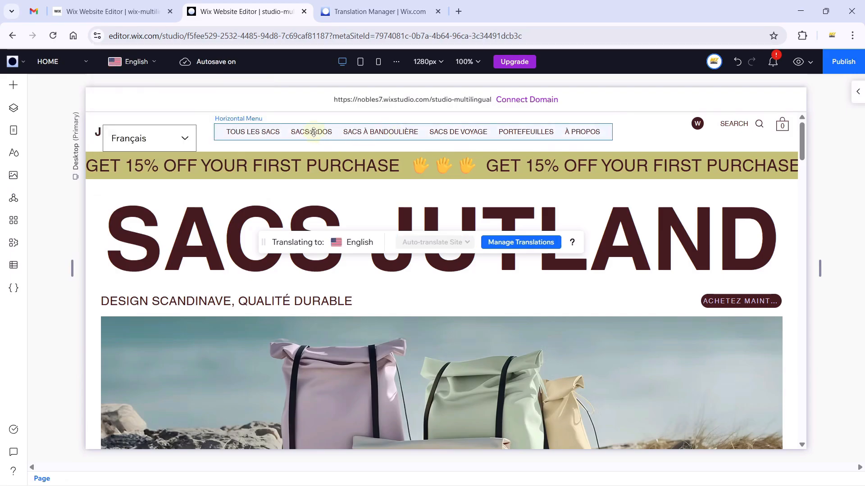
{"action": "left_click", "coordinate": [314, 132]}
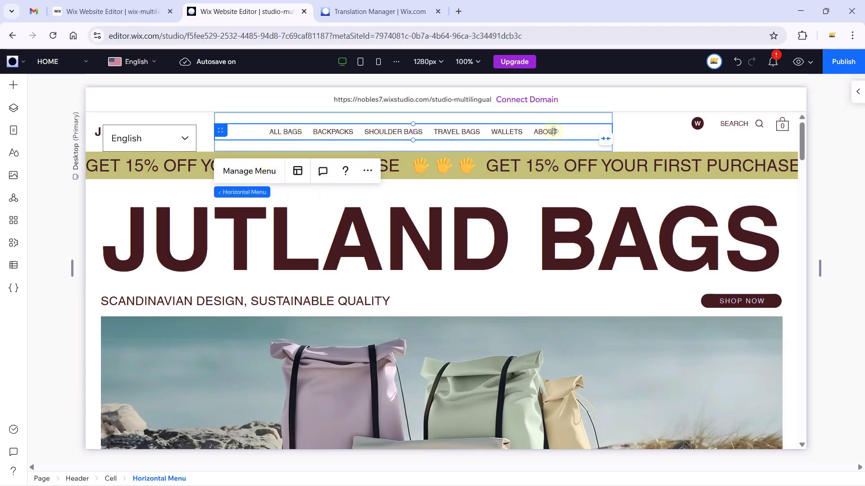
{"action": "left_click", "coordinate": [171, 137]}
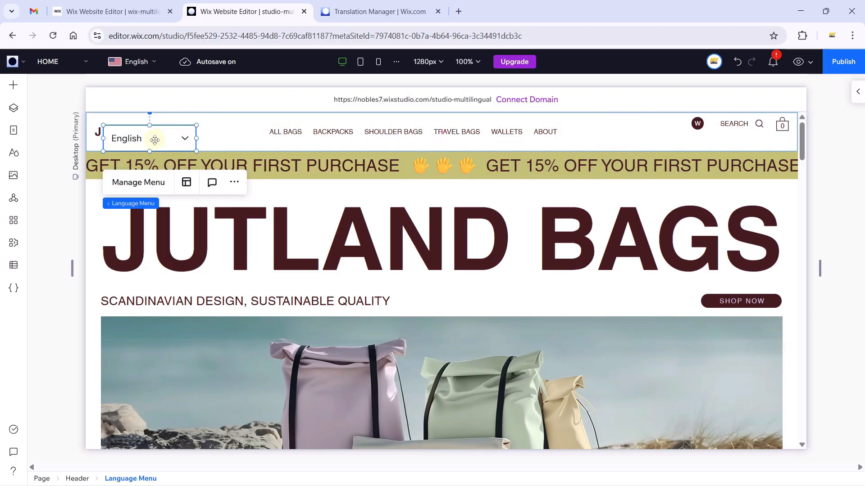
{"action": "left_click_drag", "start_coordinate": [156, 140], "coordinate": [630, 133]}
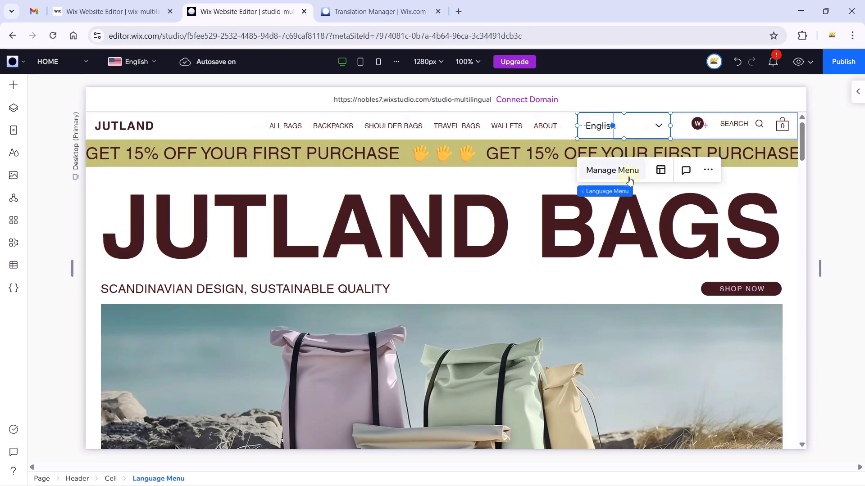
Align the language menu flush left beside Search and bring up its Menu Layout settings.
{"action": "left_click", "coordinate": [857, 93]}
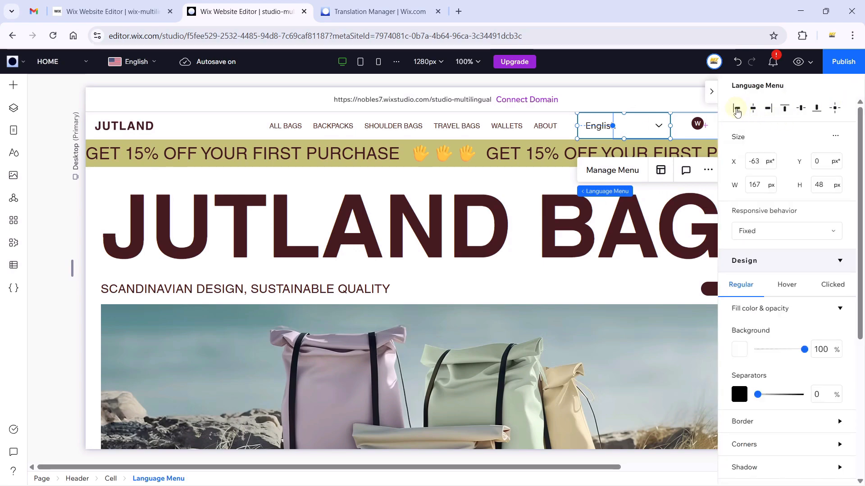
{"action": "left_click", "coordinate": [736, 110]}
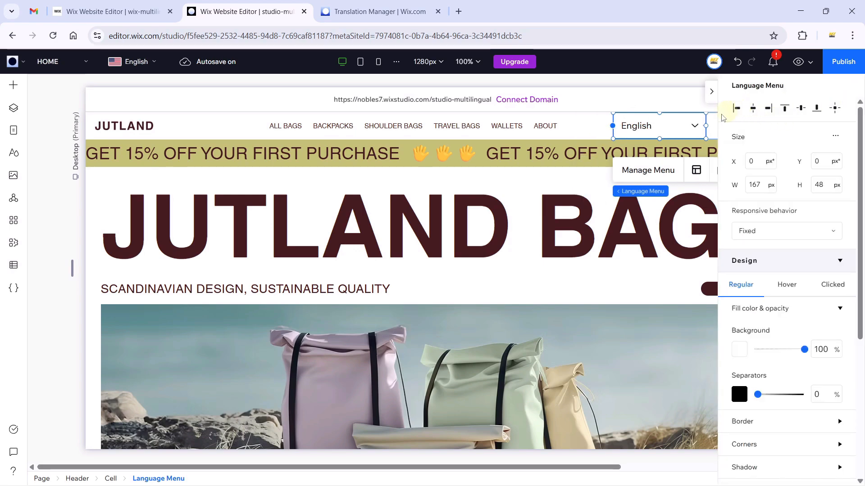
{"action": "left_click", "coordinate": [709, 96]}
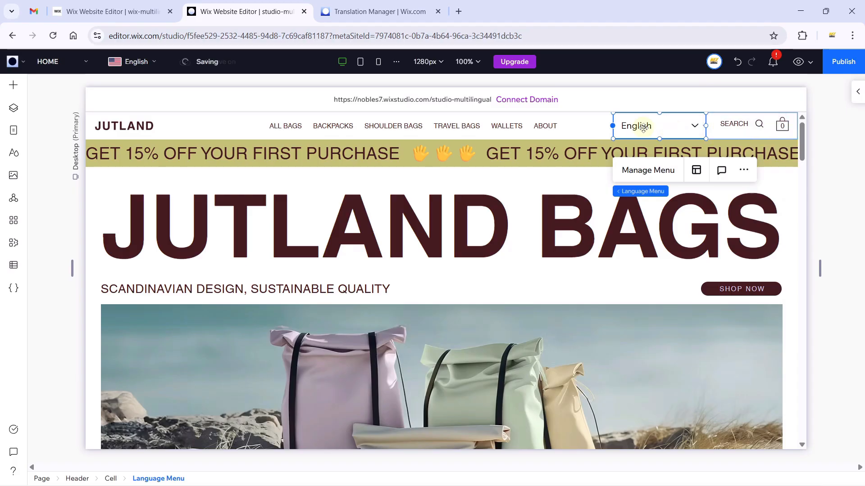
{"action": "left_click", "coordinate": [696, 171]}
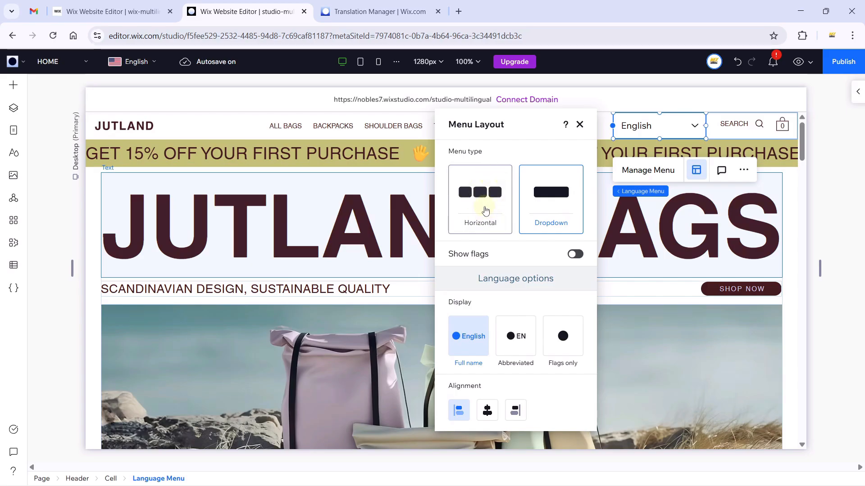
Make the language menu a horizontal dropdown with circular flags shrunk to 19 px.
{"action": "left_click", "coordinate": [485, 211]}
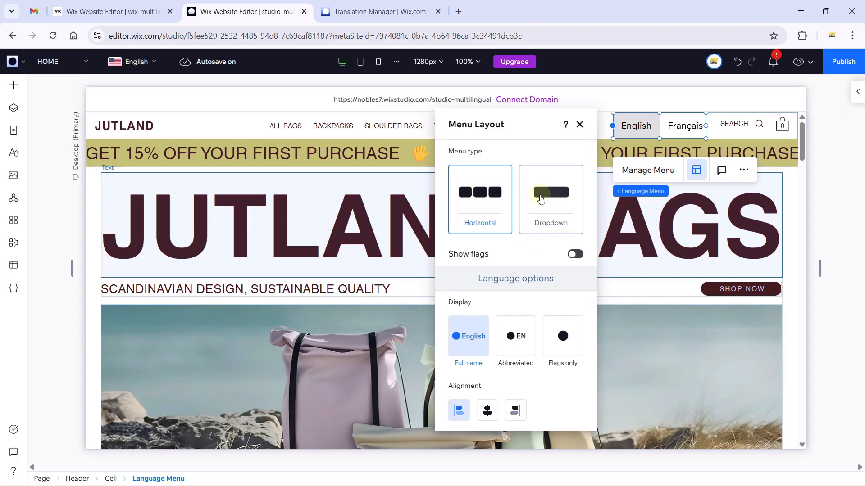
{"action": "left_click", "coordinate": [550, 198]}
{"action": "left_click", "coordinate": [578, 257]}
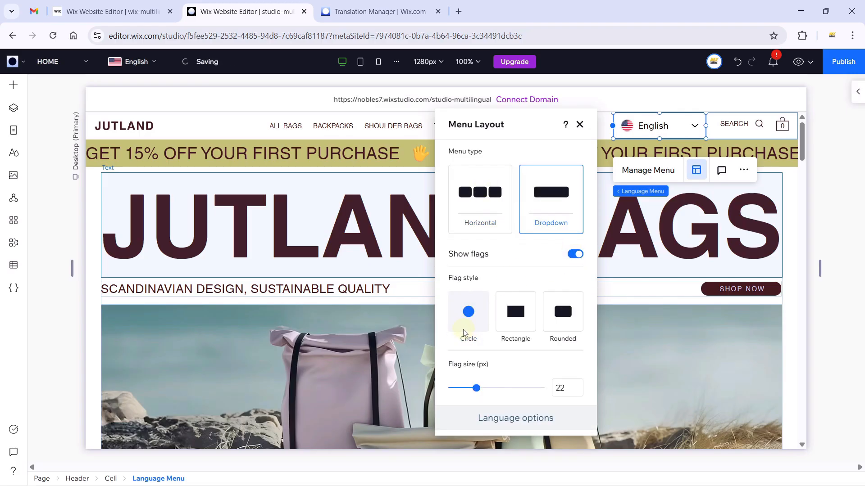
{"action": "left_click", "coordinate": [525, 320]}
{"action": "left_click", "coordinate": [563, 315]}
{"action": "left_click", "coordinate": [474, 330]}
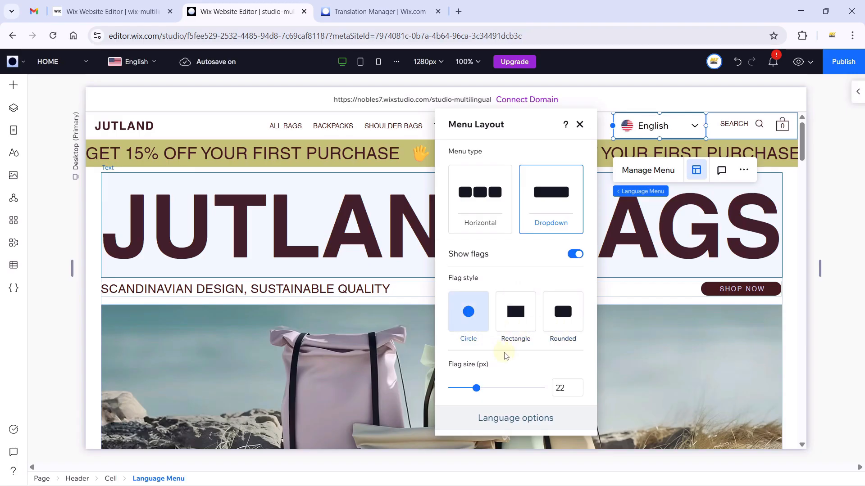
{"action": "scroll", "coordinate": [518, 315], "scroll_direction": "down", "scroll_amount": 3}
{"action": "left_click_drag", "start_coordinate": [478, 280], "coordinate": [470, 281]}
{"action": "scroll", "coordinate": [477, 306], "scroll_direction": "down", "scroll_amount": 1}
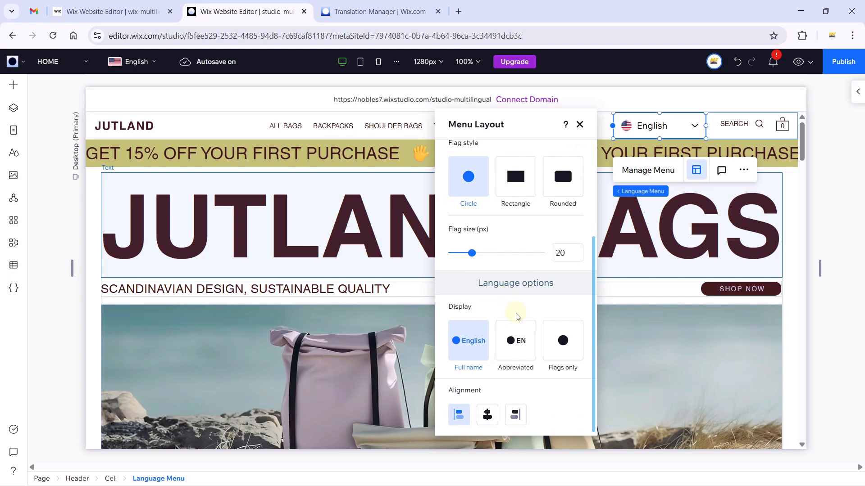
Show the abbreviated EN label, left-align the menu contents, and narrow the menu to 126 px.
{"action": "left_click", "coordinate": [514, 349]}
{"action": "left_click", "coordinate": [558, 350]}
{"action": "left_click", "coordinate": [513, 347]}
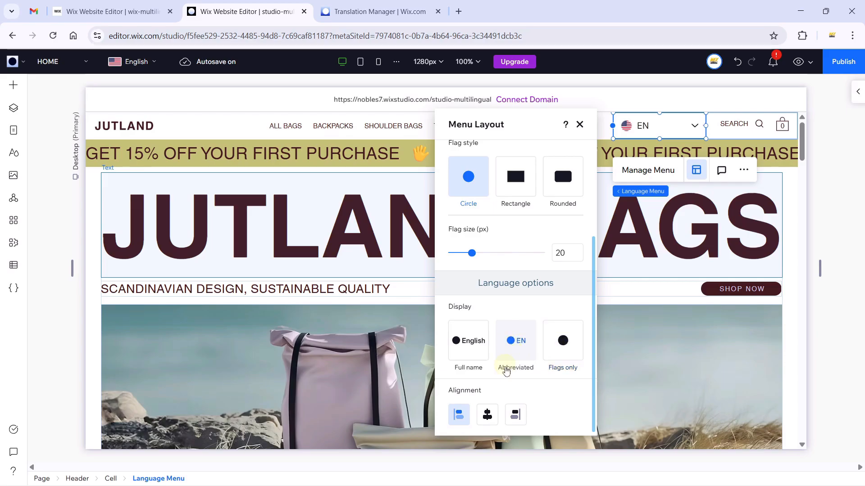
{"action": "left_click", "coordinate": [487, 413]}
{"action": "left_click", "coordinate": [515, 415]}
{"action": "left_click", "coordinate": [491, 416]}
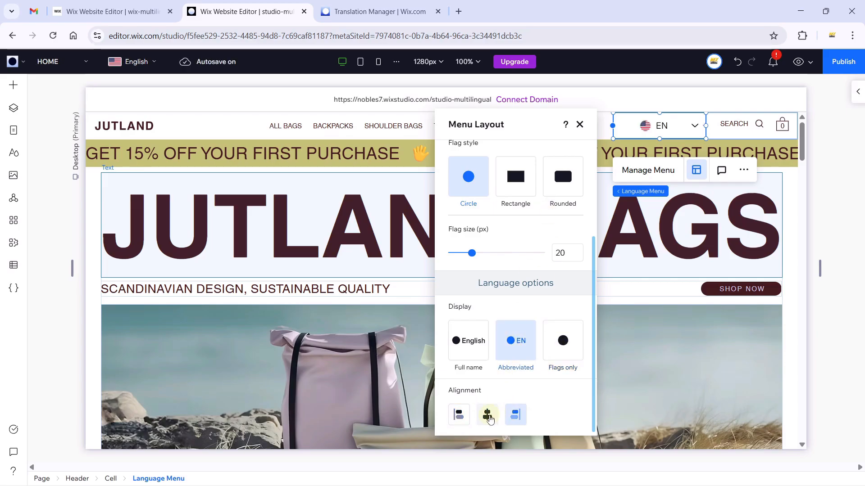
{"action": "left_click", "coordinate": [458, 414]}
{"action": "left_click", "coordinate": [580, 125]}
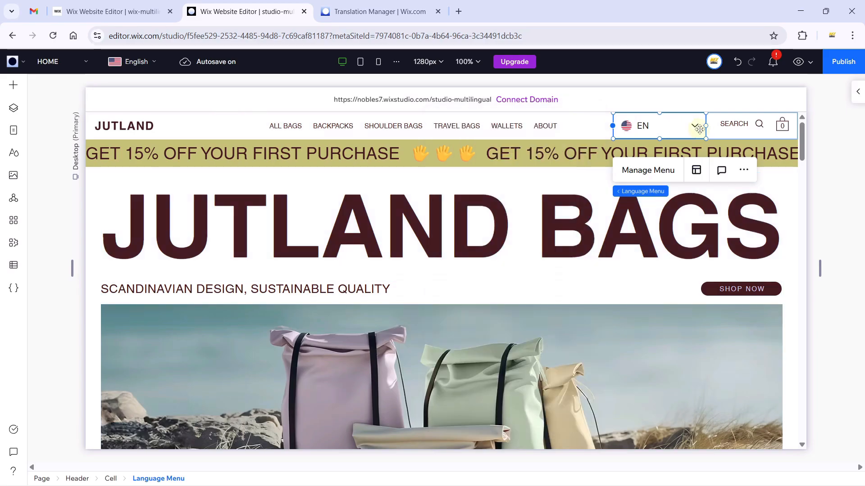
{"action": "left_click_drag", "start_coordinate": [704, 126], "coordinate": [681, 130]}
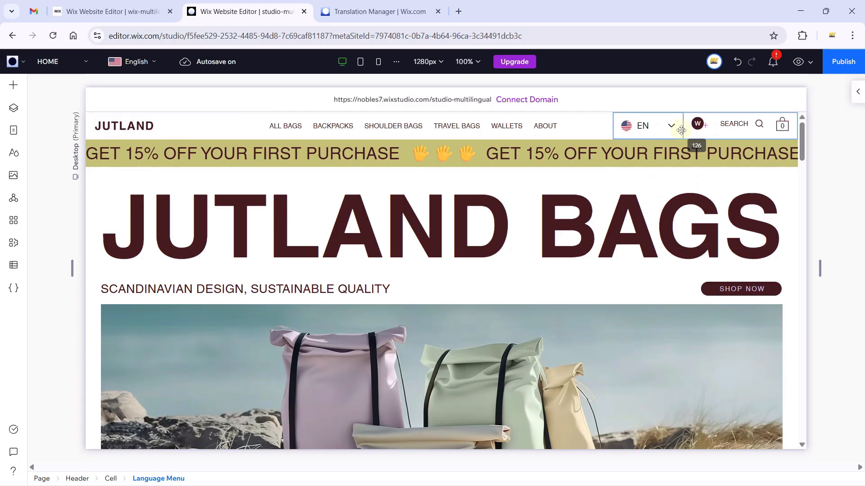
{"action": "left_click", "coordinate": [681, 130]}
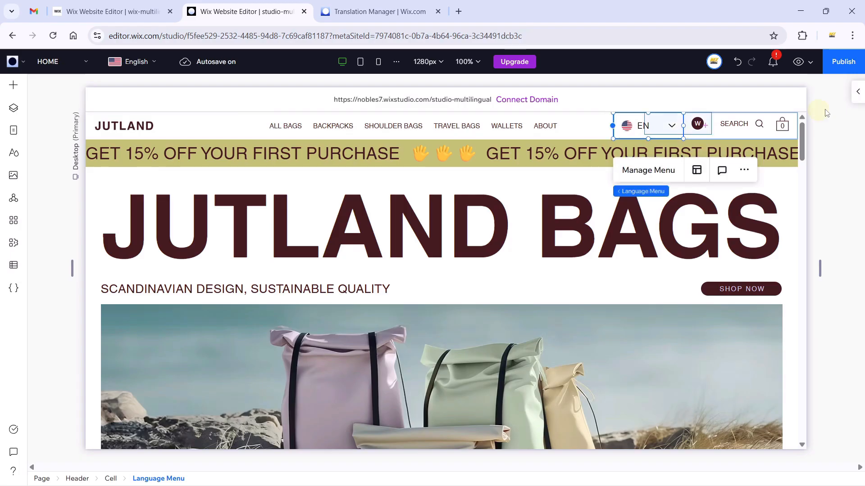
{"action": "left_click", "coordinate": [858, 92]}
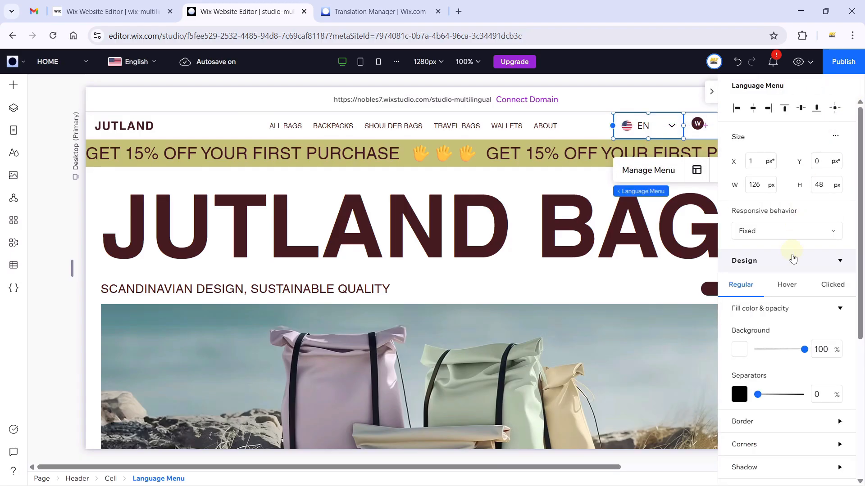
{"action": "scroll", "coordinate": [794, 337], "scroll_direction": "down", "scroll_amount": 5}
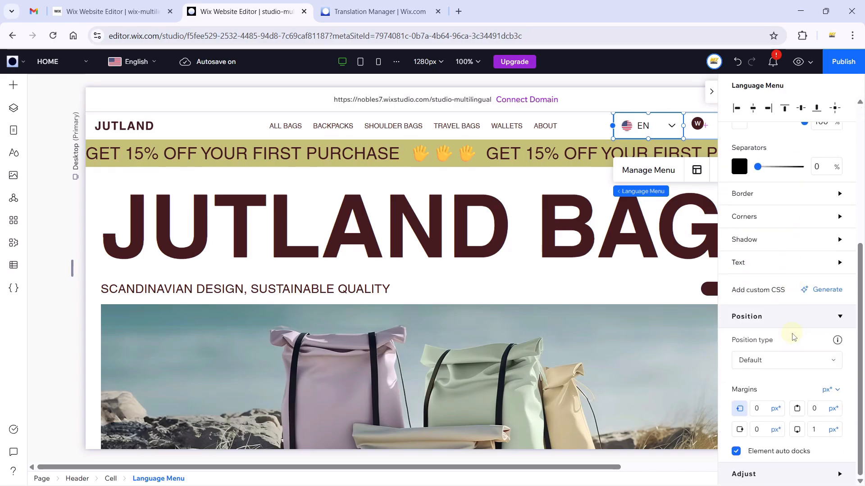
{"action": "scroll", "coordinate": [794, 337], "scroll_direction": "up", "scroll_amount": 5}
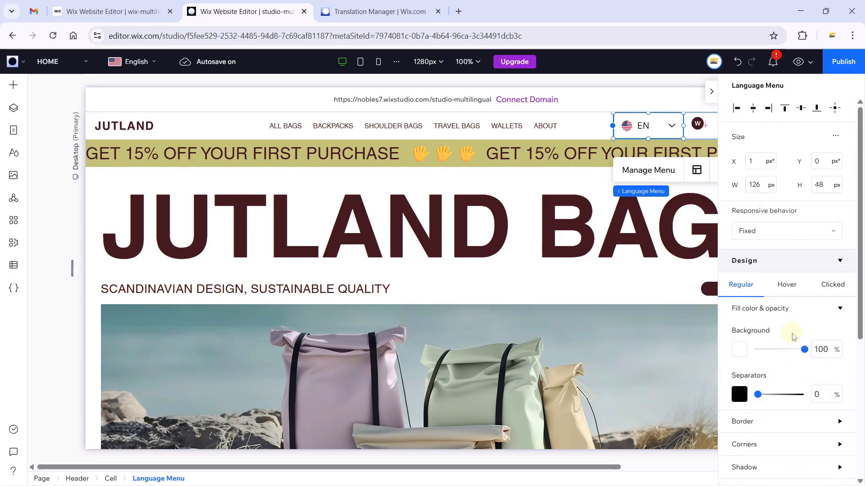
{"action": "scroll", "coordinate": [794, 337], "scroll_direction": "down", "scroll_amount": 4}
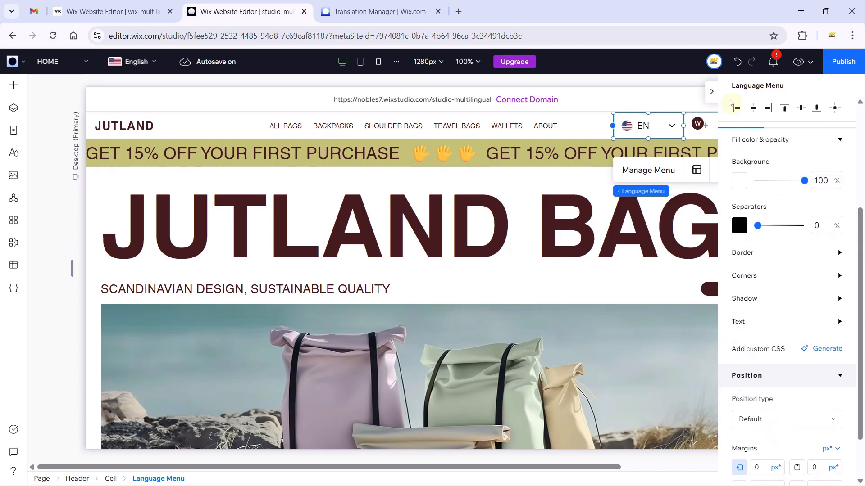
{"action": "left_click", "coordinate": [712, 92]}
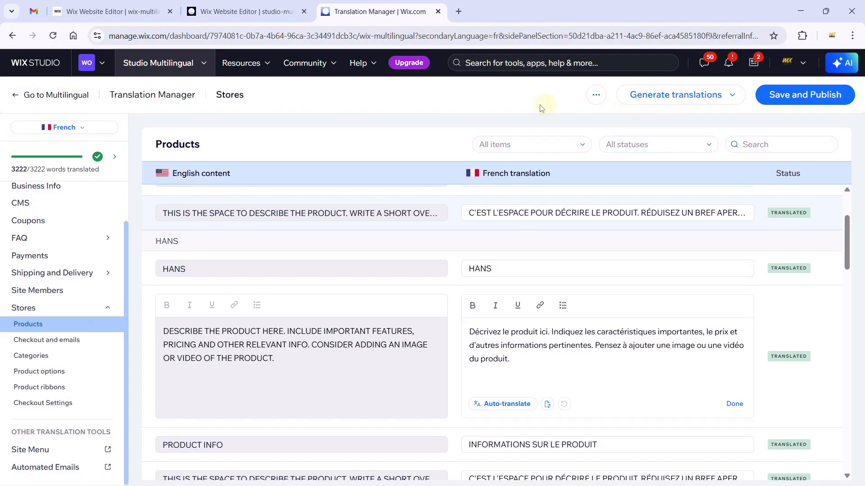
Save and publish the French translations, then return to the Multilingual overview.
{"action": "left_click", "coordinate": [813, 95]}
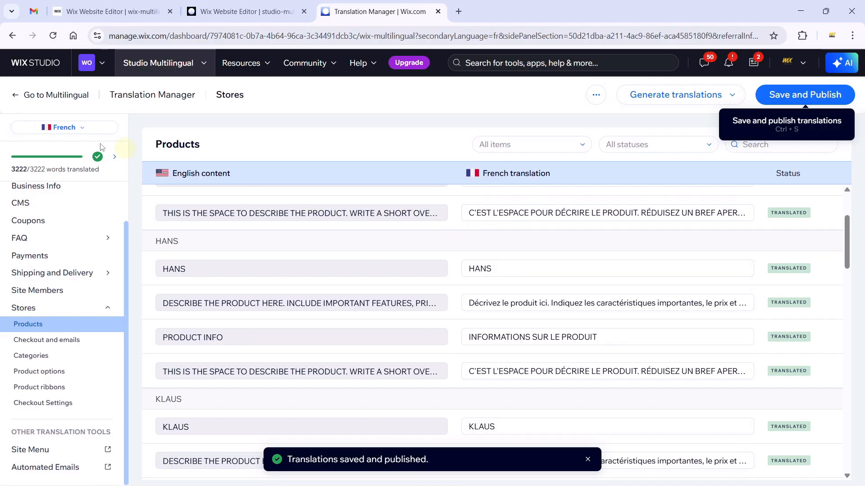
{"action": "left_click", "coordinate": [15, 94]}
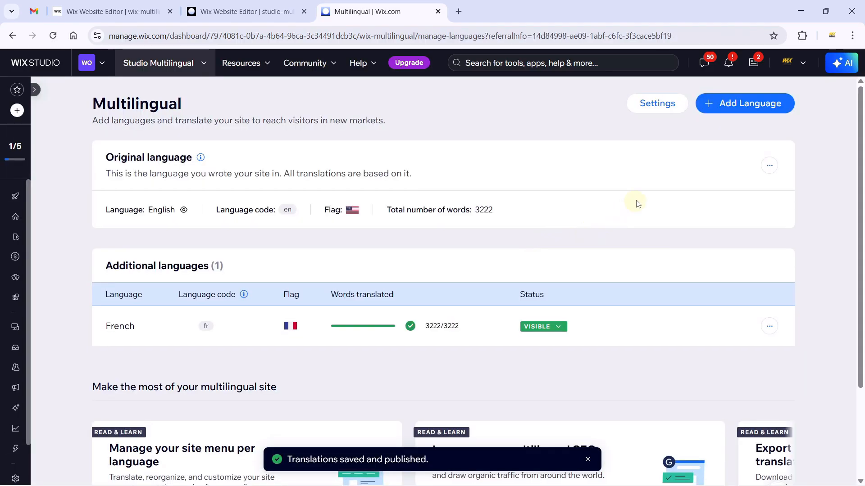
Switch on Language auto-switch in Multilingual General Settings despite its SEO warning.
{"action": "left_click", "coordinate": [656, 105]}
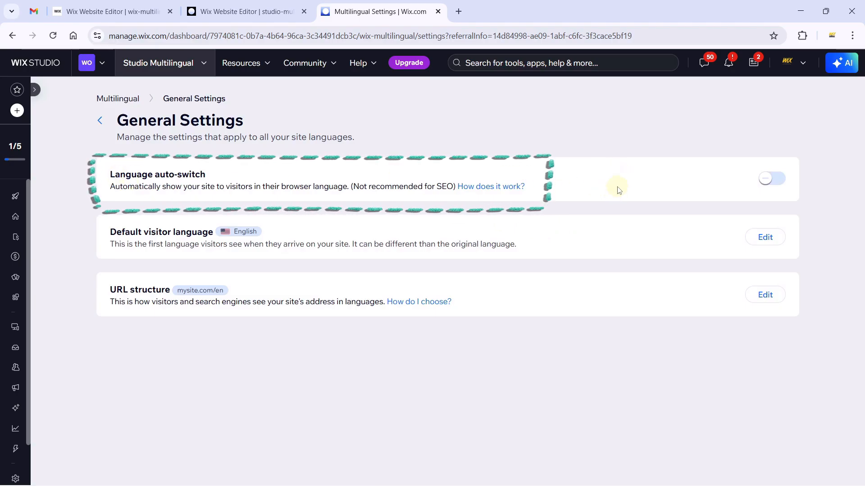
{"action": "left_click_drag", "start_coordinate": [282, 186], "coordinate": [346, 187]}
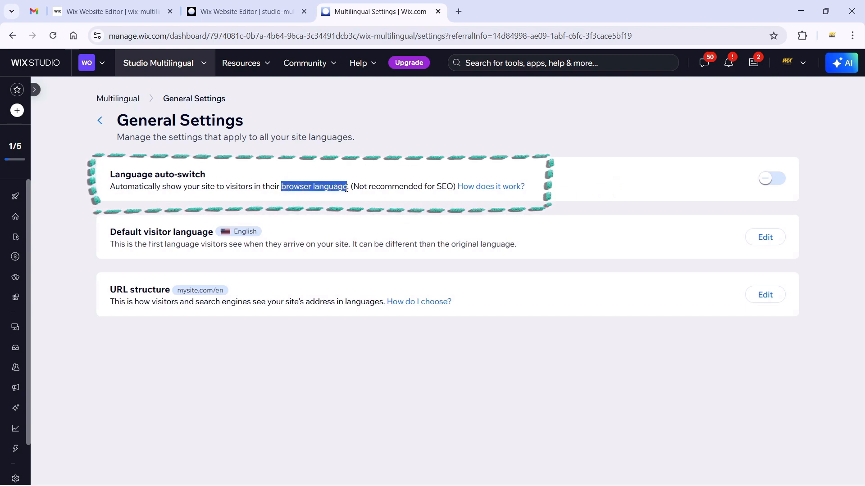
{"action": "left_click", "coordinate": [772, 179]}
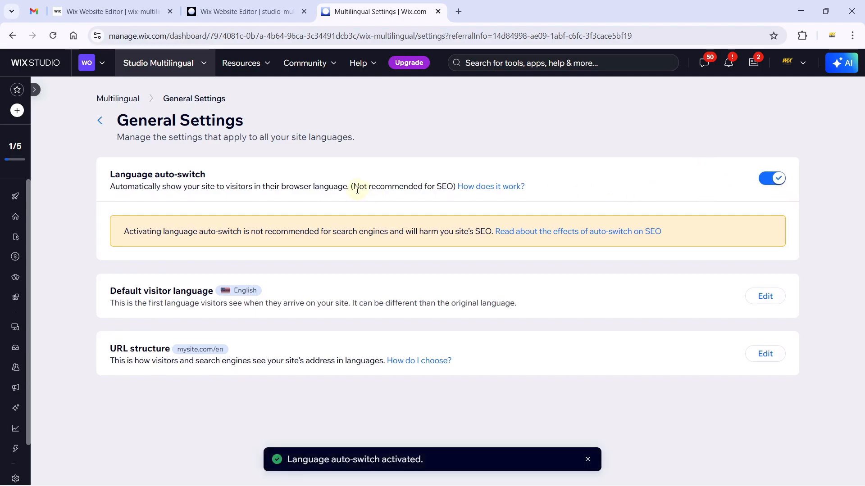
{"action": "left_click_drag", "start_coordinate": [370, 190], "coordinate": [451, 191]}
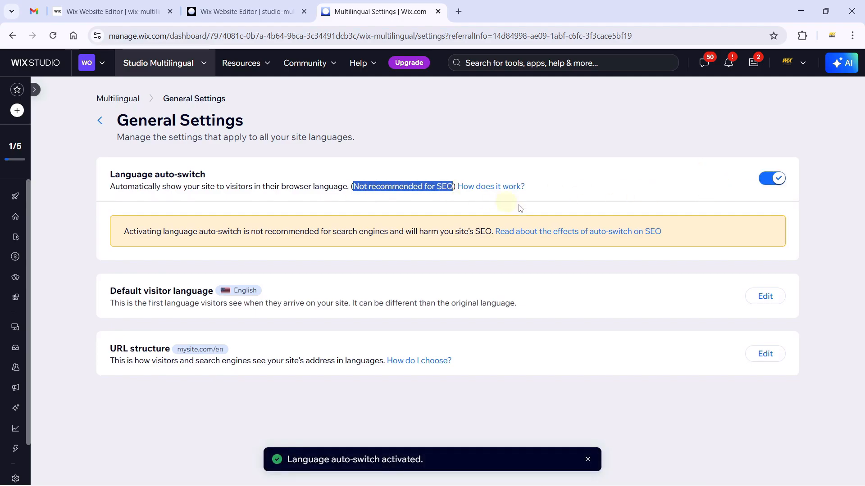
{"action": "left_click", "coordinate": [623, 188]}
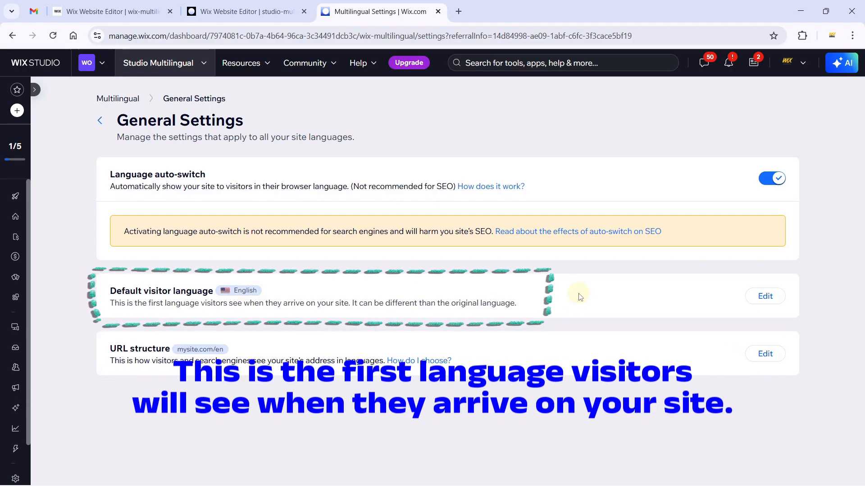
Review the default visitor language and the ?lang=en URL structure without changes, then go back to Multilingual.
{"action": "left_click", "coordinate": [765, 296]}
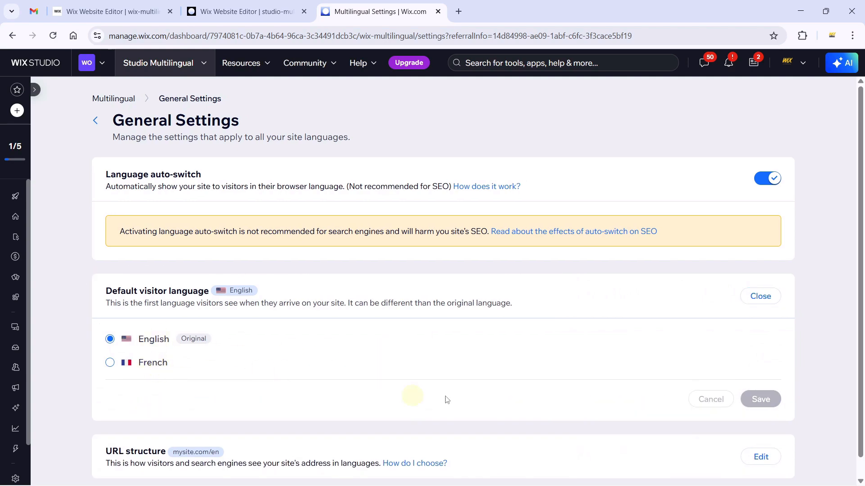
{"action": "left_click", "coordinate": [760, 295]}
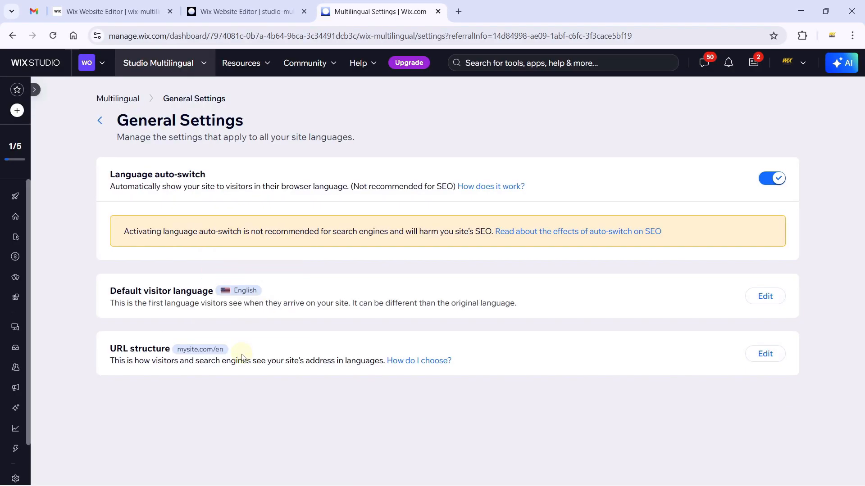
{"action": "left_click", "coordinate": [749, 348]}
{"action": "scroll", "coordinate": [270, 389], "scroll_direction": "down", "scroll_amount": 2}
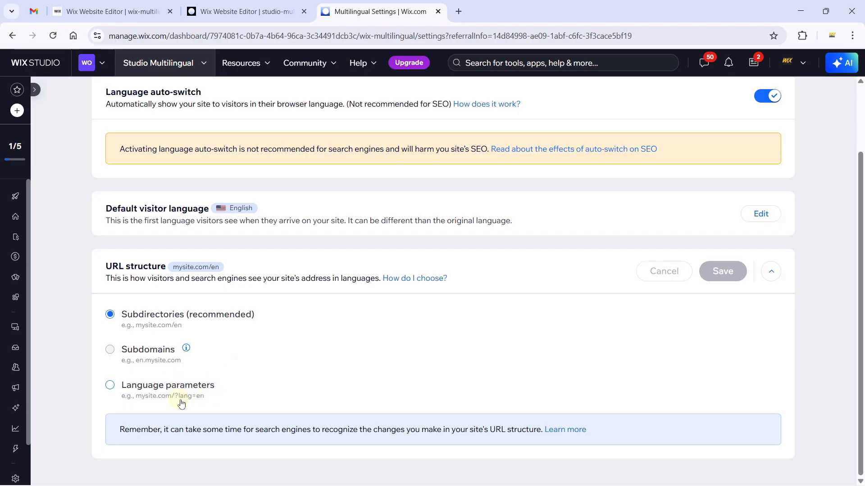
{"action": "left_click_drag", "start_coordinate": [210, 401], "coordinate": [174, 403]}
{"action": "left_click", "coordinate": [182, 407]}
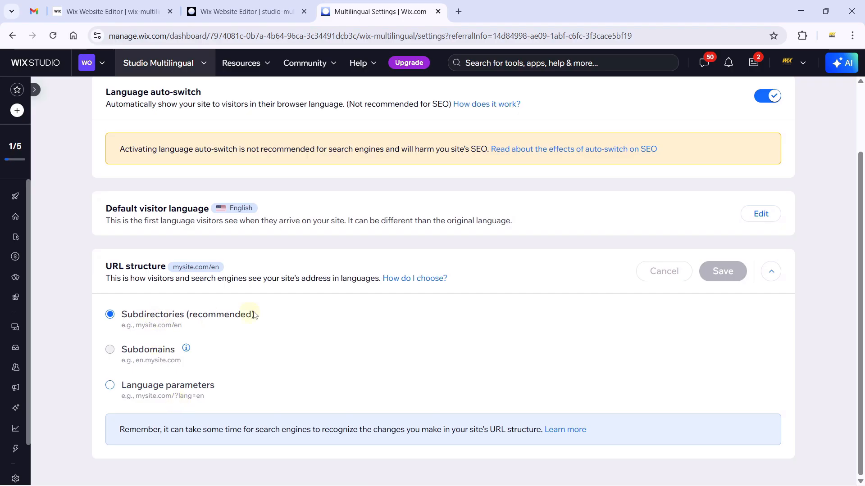
{"action": "scroll", "coordinate": [218, 324], "scroll_direction": "up", "scroll_amount": 2}
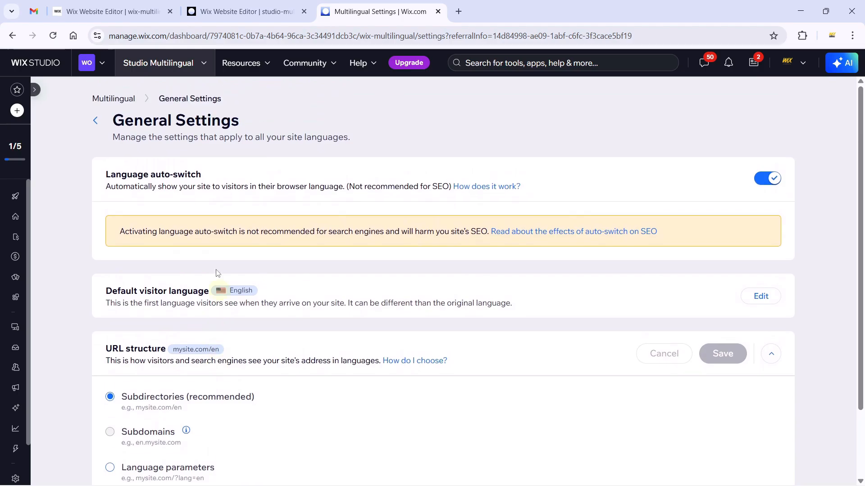
{"action": "left_click", "coordinate": [110, 100]}
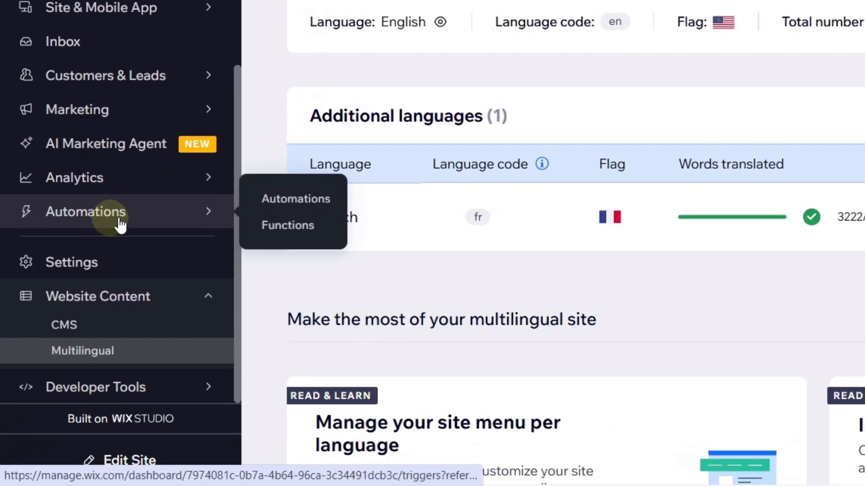
Open Automations from the dashboard sidebar and view the 25 app automations.
{"action": "left_click", "coordinate": [127, 232]}
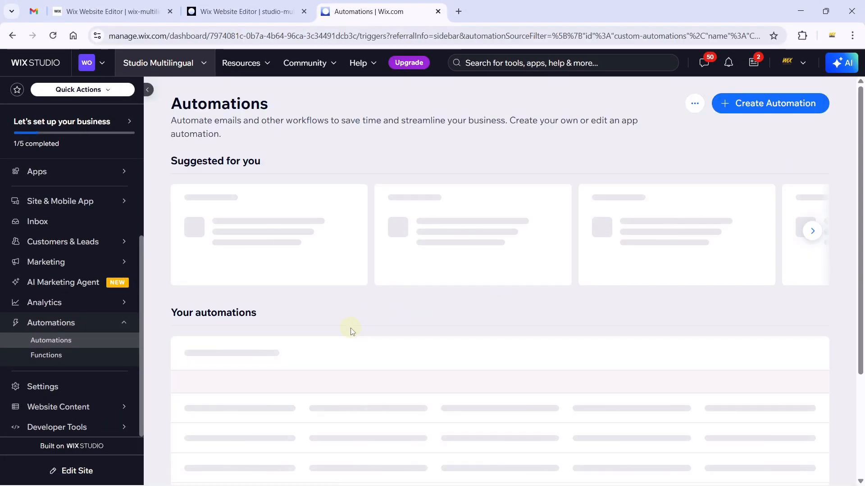
{"action": "scroll", "coordinate": [345, 325], "scroll_direction": "down", "scroll_amount": 1}
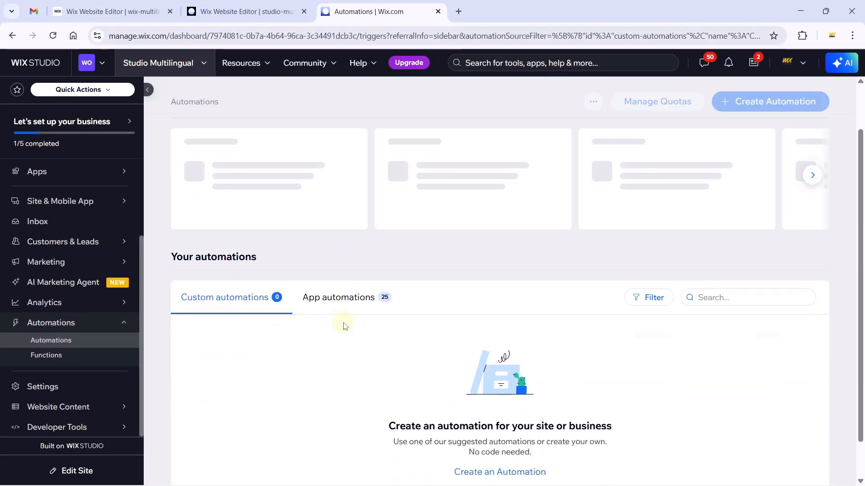
{"action": "left_click", "coordinate": [356, 301]}
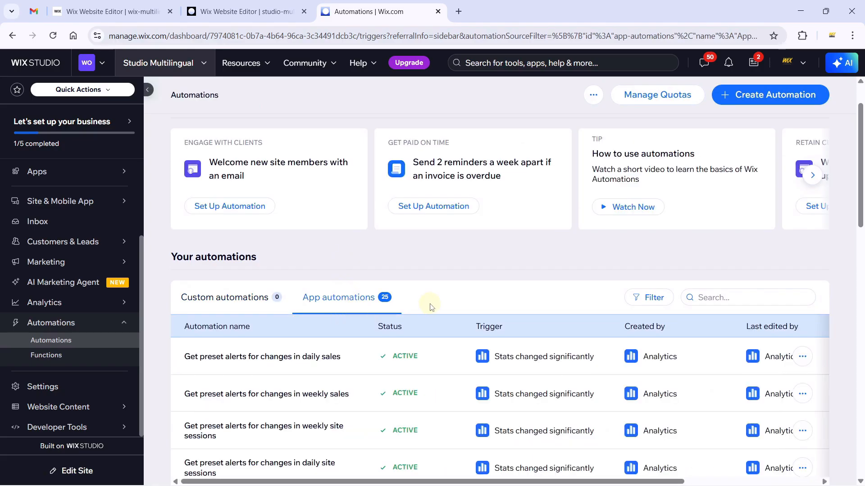
{"action": "scroll", "coordinate": [516, 339], "scroll_direction": "down", "scroll_amount": 5}
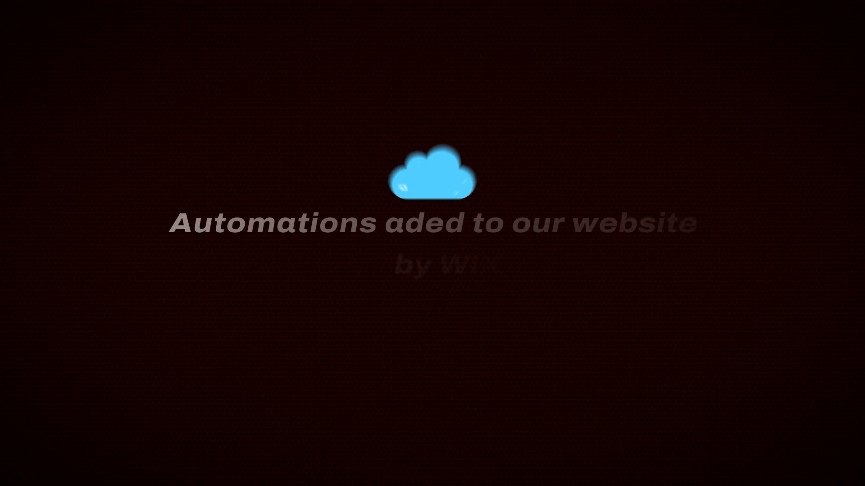
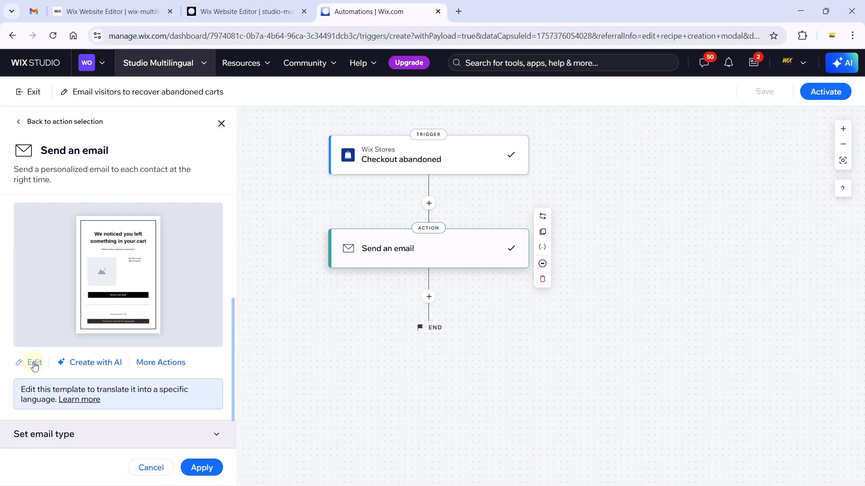
Add sender details for the cart-recovery email: name 'Wix Ideas' plus a reply-to email address.
{"action": "left_click", "coordinate": [34, 363]}
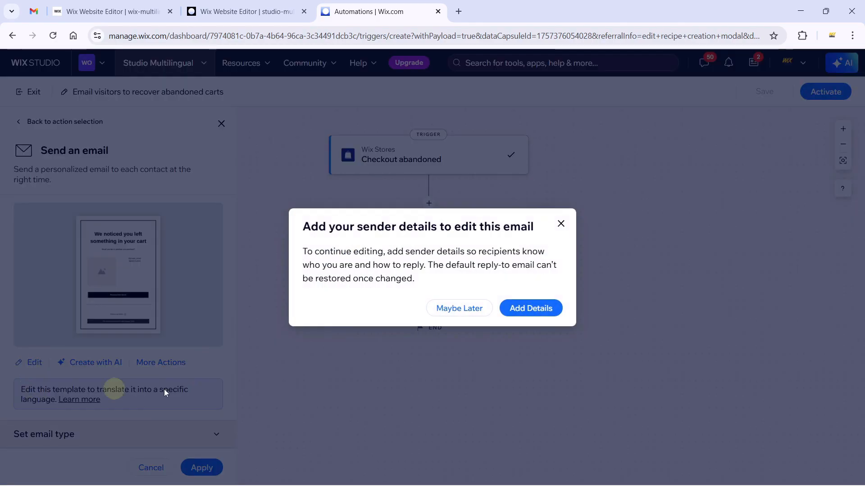
{"action": "left_click", "coordinate": [537, 309]}
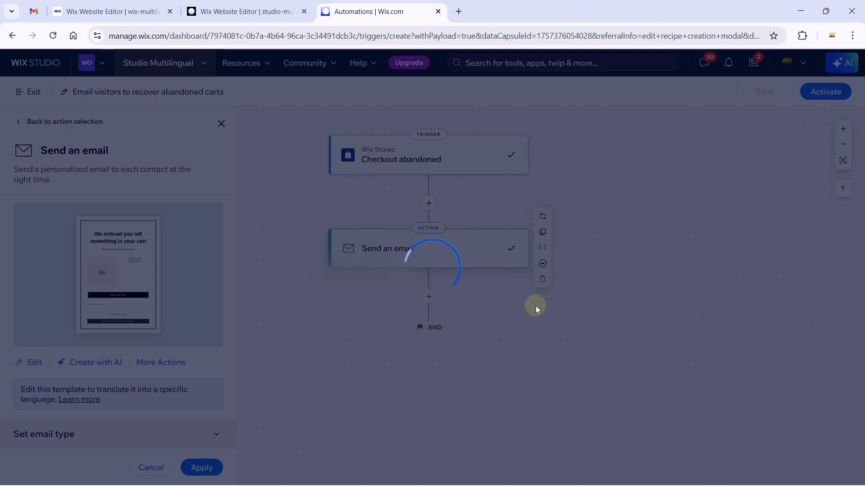
{"action": "double_click", "coordinate": [380, 250]}
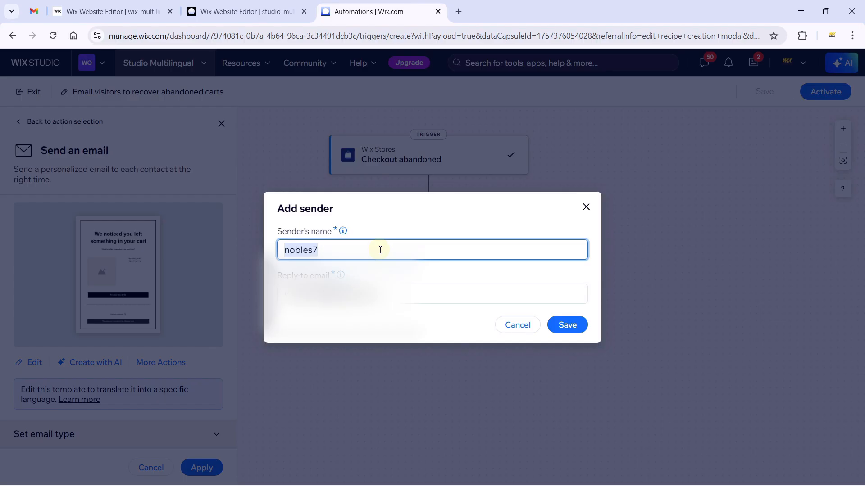
{"action": "type", "text": "Wix Ideas"}
{"action": "left_click", "coordinate": [355, 294]}
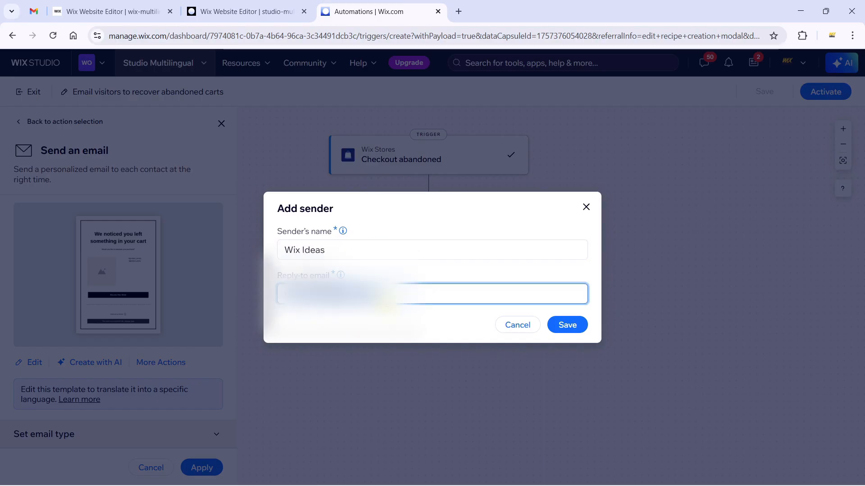
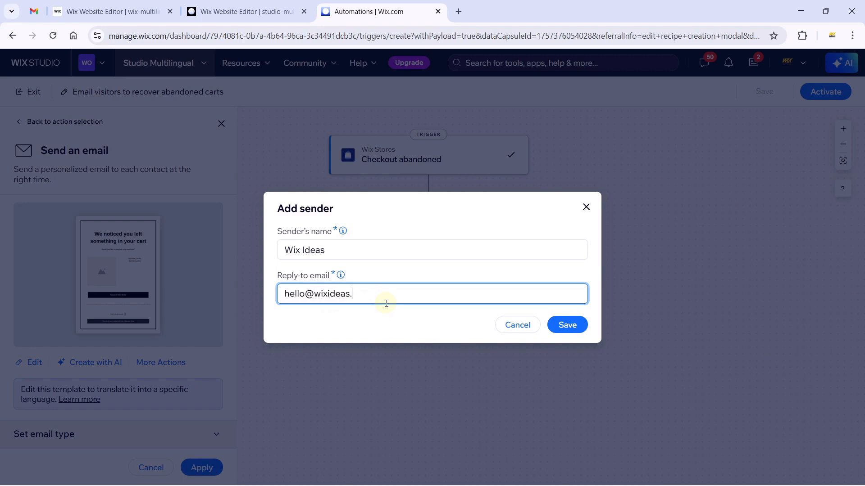
{"action": "left_click", "coordinate": [572, 325]}
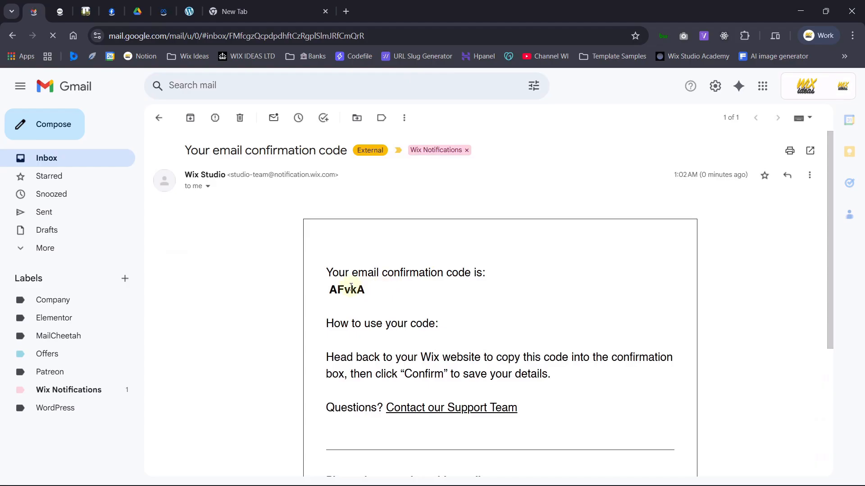
Verify the sender with the emailed confirmation code and save it as the default sender.
{"action": "left_click_drag", "start_coordinate": [367, 322], "coordinate": [347, 286]}
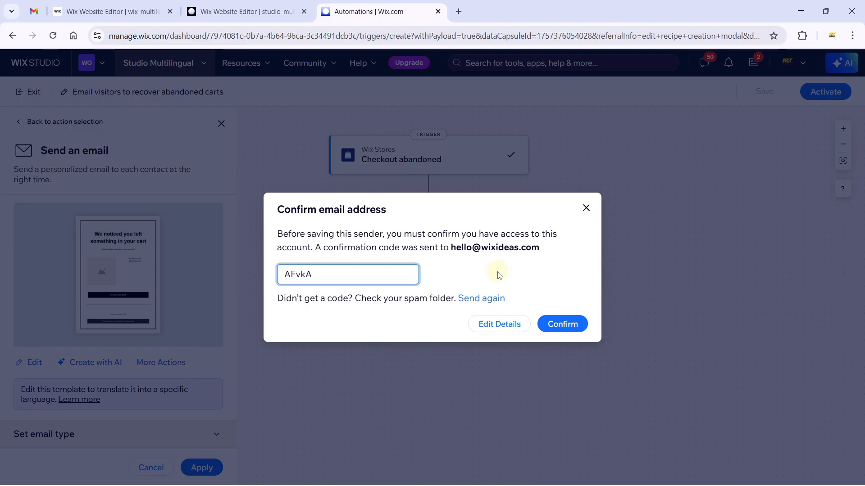
{"action": "left_click", "coordinate": [496, 282]}
{"action": "left_click", "coordinate": [557, 324]}
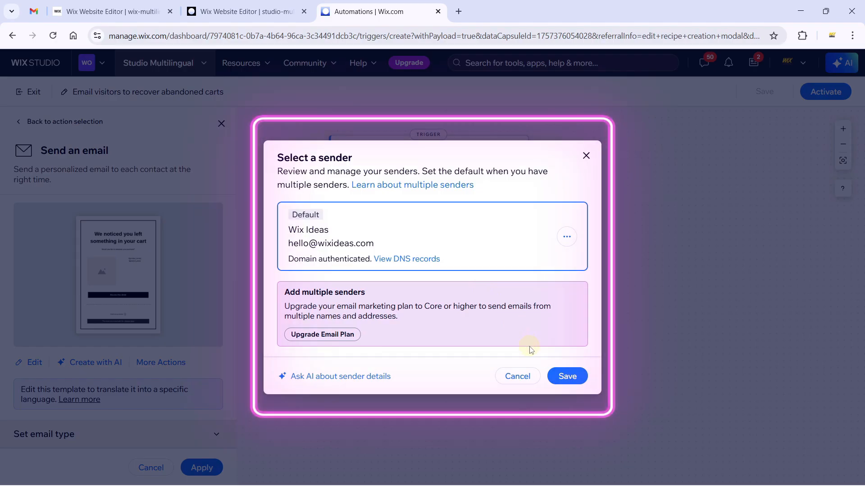
{"action": "left_click", "coordinate": [568, 377]}
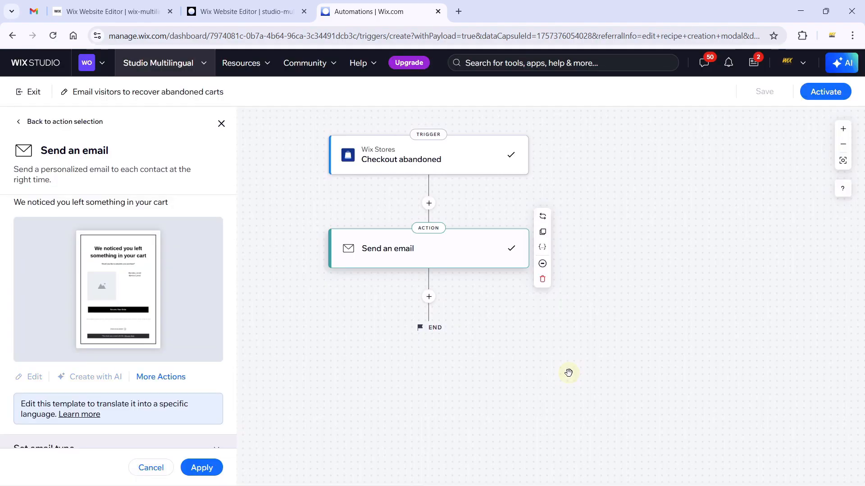
Review the French version of the cart-recovery email's heading and purchase question paragraph.
{"action": "left_click", "coordinate": [33, 388]}
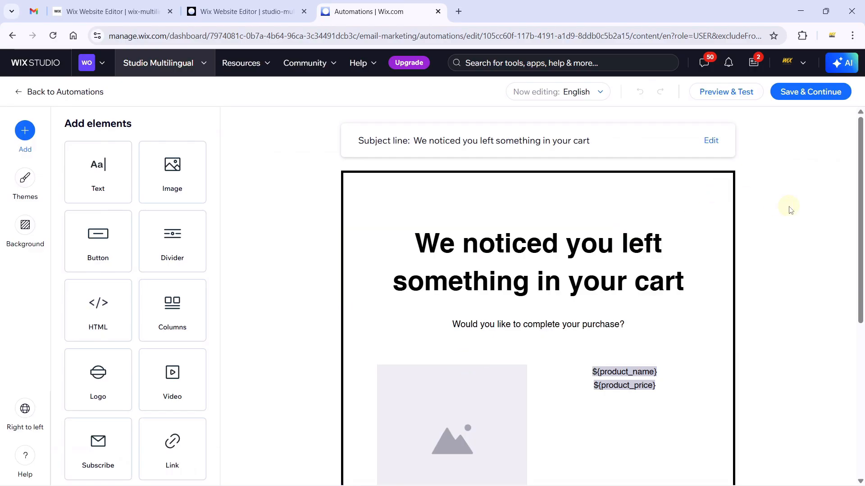
{"action": "left_click", "coordinate": [586, 93]}
{"action": "left_click", "coordinate": [554, 153]}
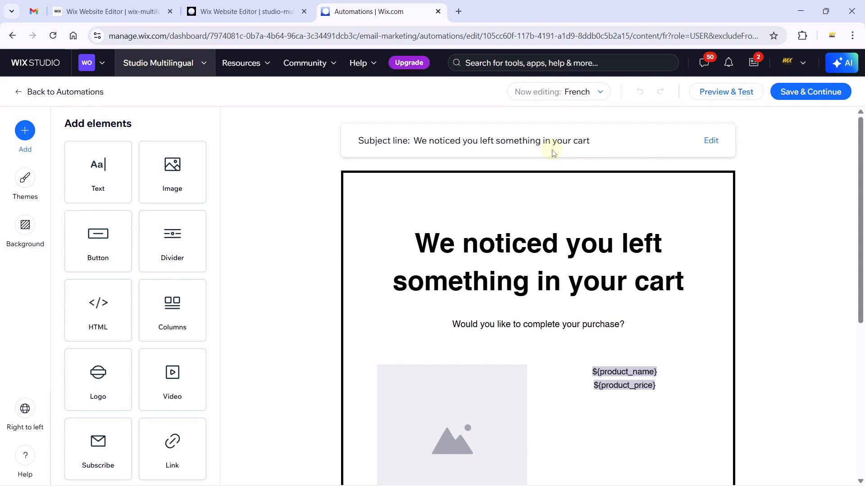
{"action": "left_click", "coordinate": [532, 245]}
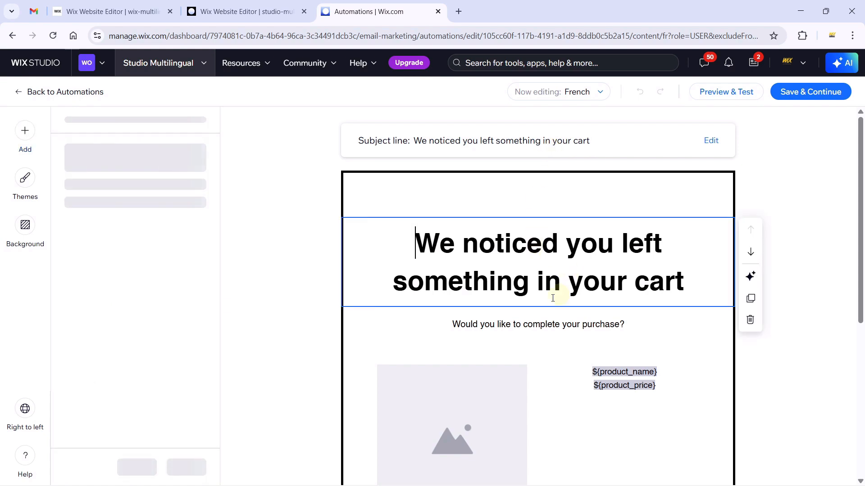
{"action": "scroll", "coordinate": [520, 295], "scroll_direction": "down", "scroll_amount": 1}
{"action": "left_click", "coordinate": [529, 268]}
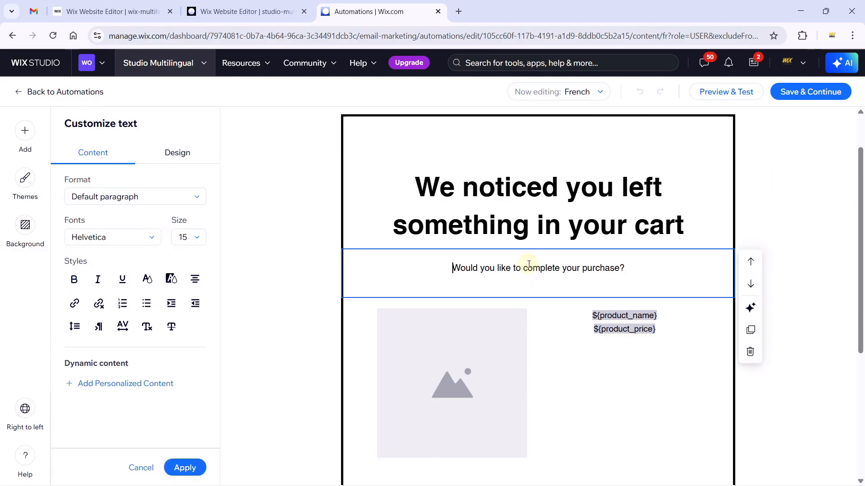
{"action": "left_click", "coordinate": [580, 96]}
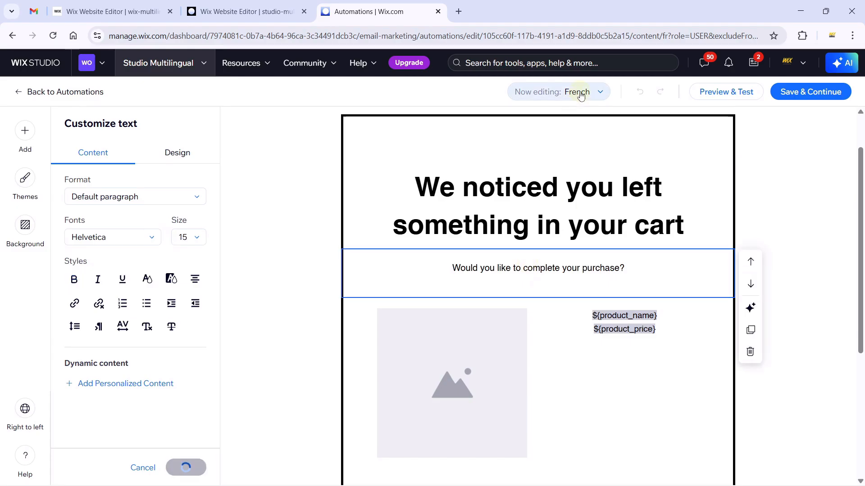
Switch the email between English and French once more, then return to Automations.
{"action": "left_click", "coordinate": [558, 119]}
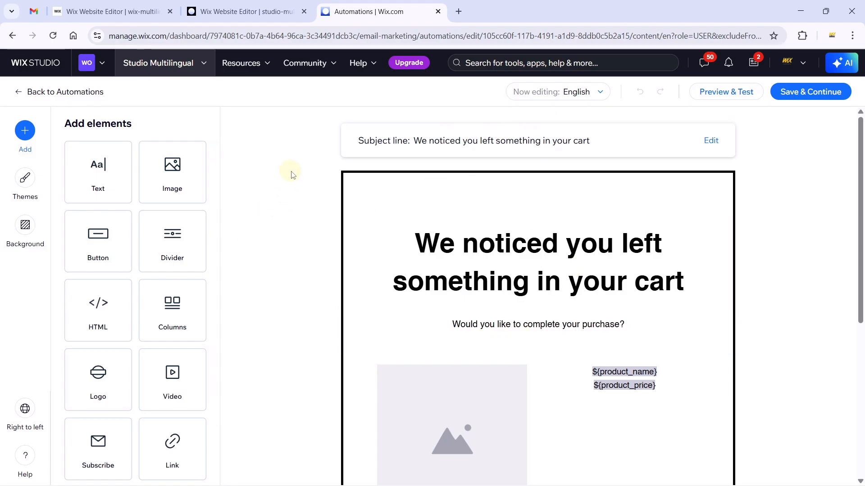
{"action": "left_click", "coordinate": [577, 91]}
{"action": "left_click", "coordinate": [554, 155]}
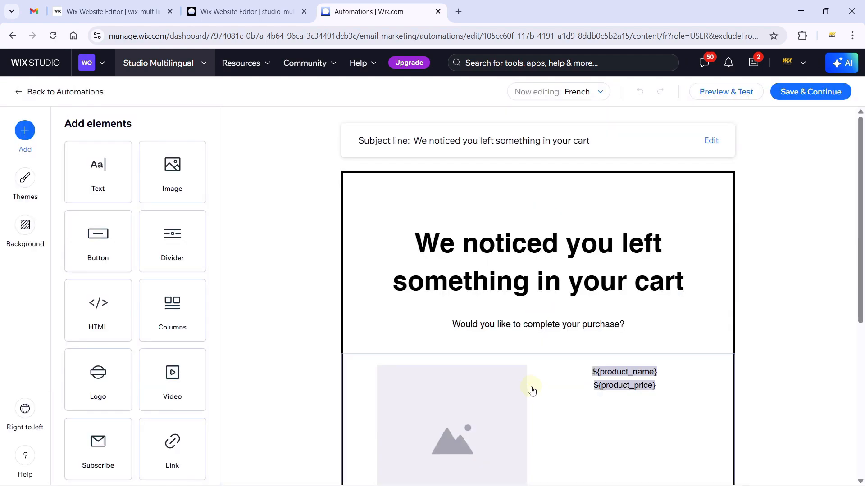
{"action": "left_click", "coordinate": [90, 96]}
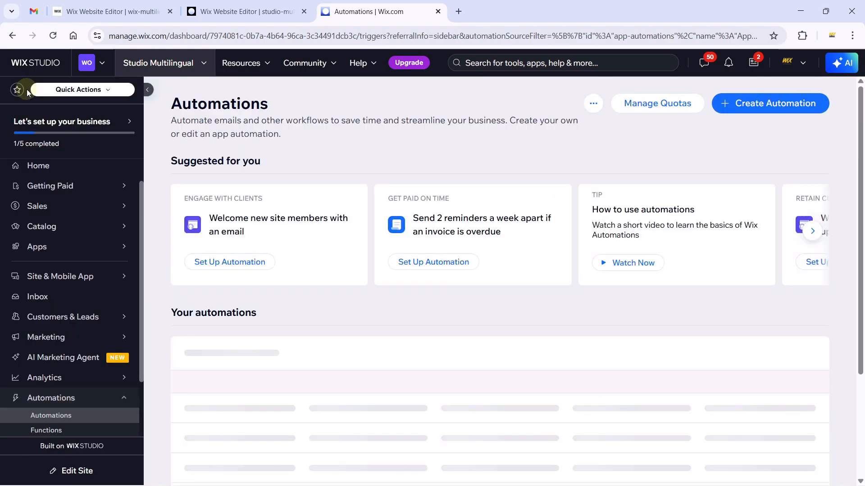
Check Website Content > Multilingual showing French at 3222/3222 words, then return to the editor tab.
{"action": "mouse_move", "coordinate": [130, 377]}
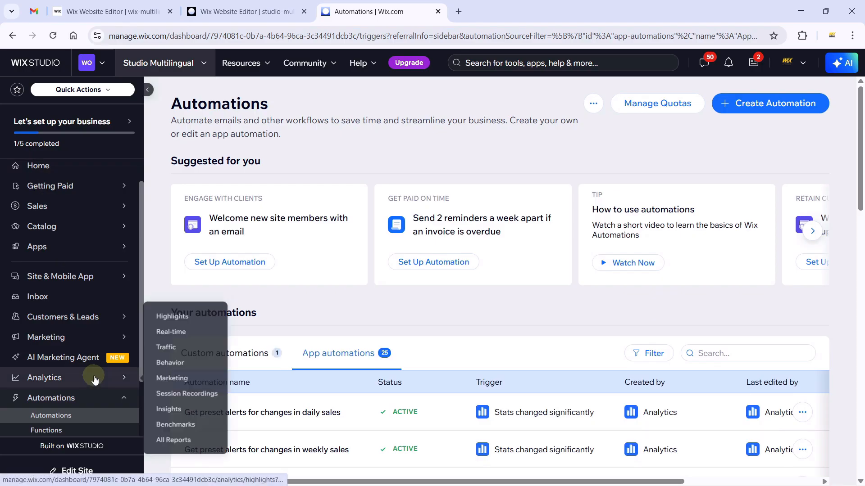
{"action": "scroll", "coordinate": [136, 305], "scroll_direction": "down", "scroll_amount": 2}
{"action": "mouse_move", "coordinate": [117, 407]}
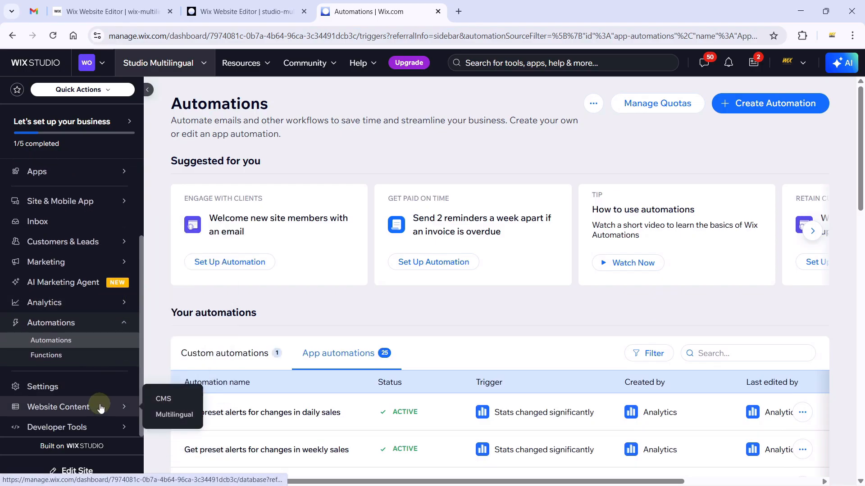
{"action": "left_click", "coordinate": [174, 419]}
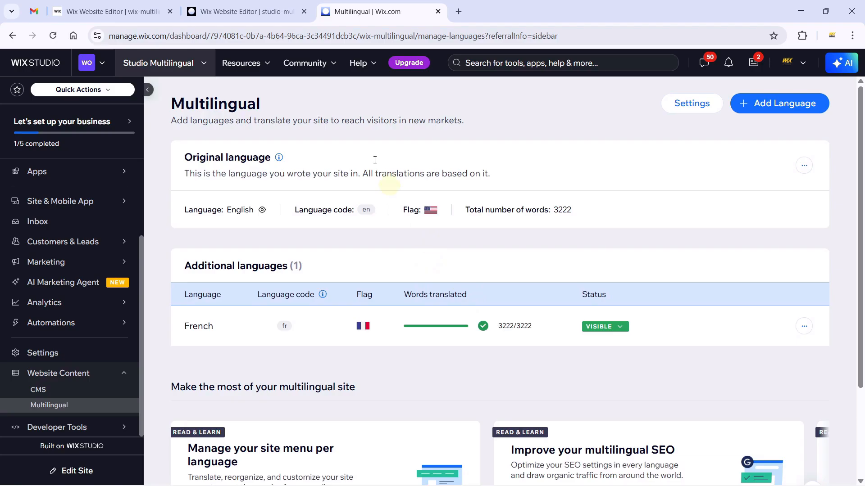
{"action": "left_click", "coordinate": [245, 11]}
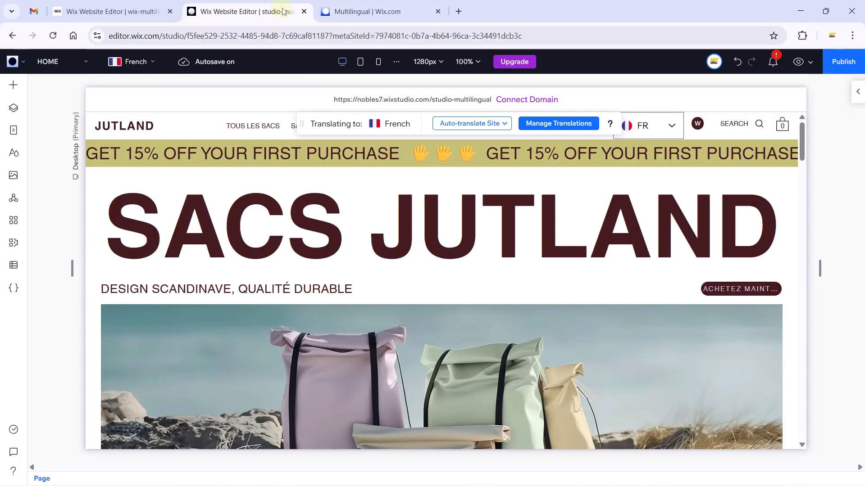
Publish the site, browse the Add panel's Multilingual menus, and undo an accidental promo-strip move.
{"action": "left_click", "coordinate": [839, 63]}
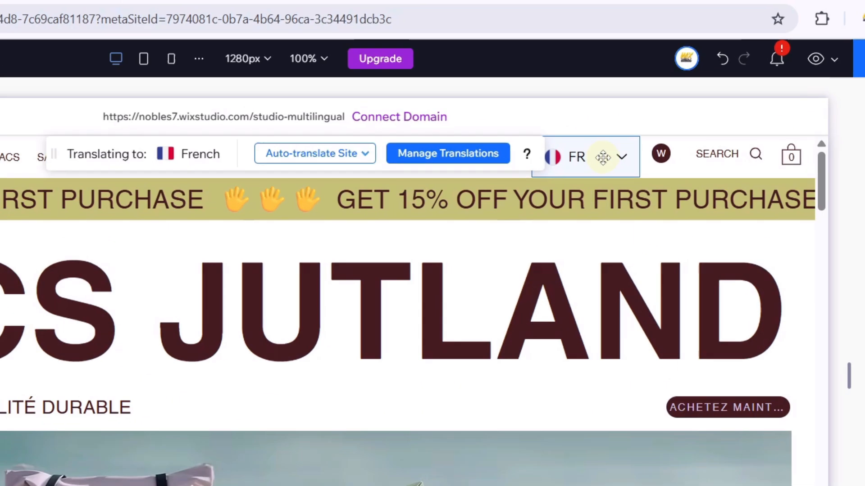
{"action": "left_click", "coordinate": [661, 127]}
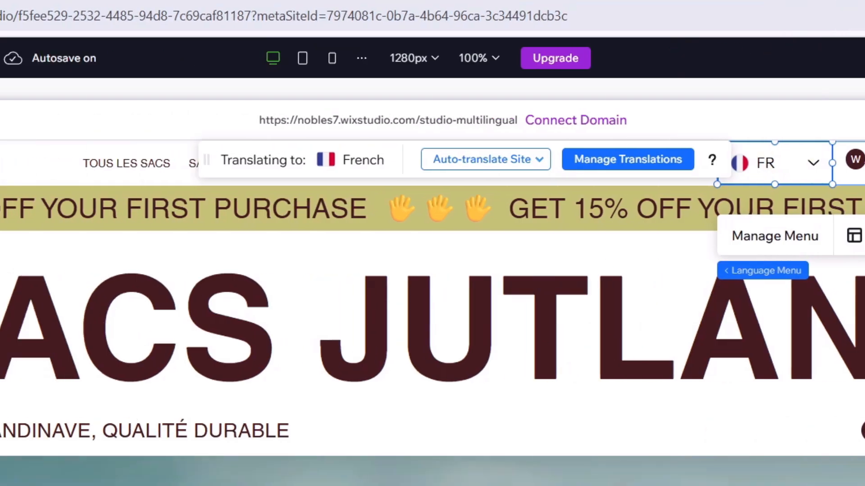
{"action": "left_click", "coordinate": [22, 97]}
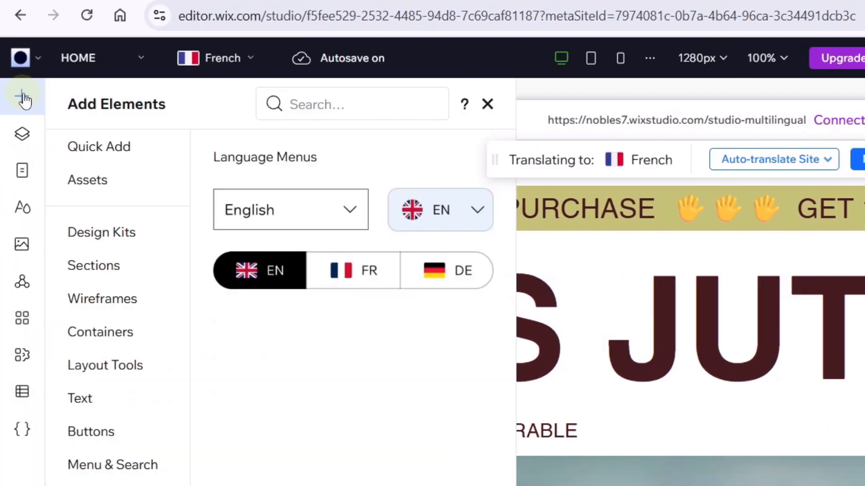
{"action": "scroll", "coordinate": [94, 463], "scroll_direction": "down", "scroll_amount": 3}
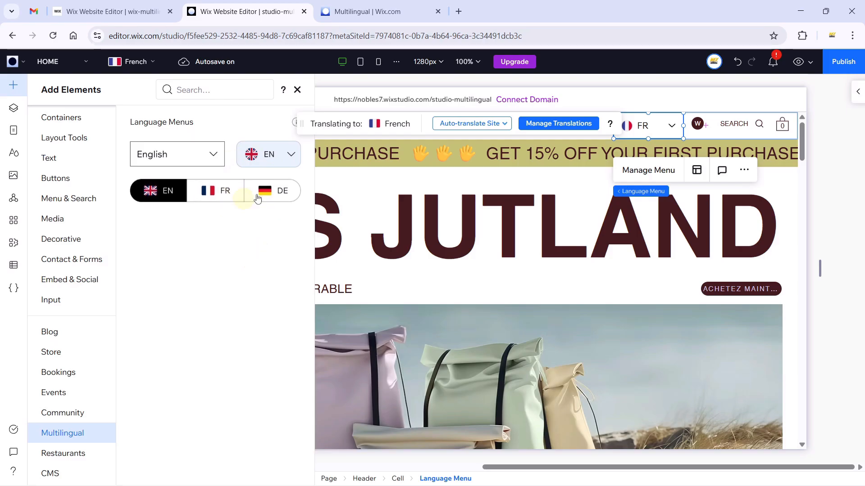
{"action": "left_click", "coordinate": [298, 91]}
{"action": "left_click_drag", "start_coordinate": [793, 153], "coordinate": [804, 265]}
{"action": "left_click", "coordinate": [534, 304]}
Open the published Jutland site in a new tab and try its EN language selector.
{"action": "left_click", "coordinate": [335, 4]}
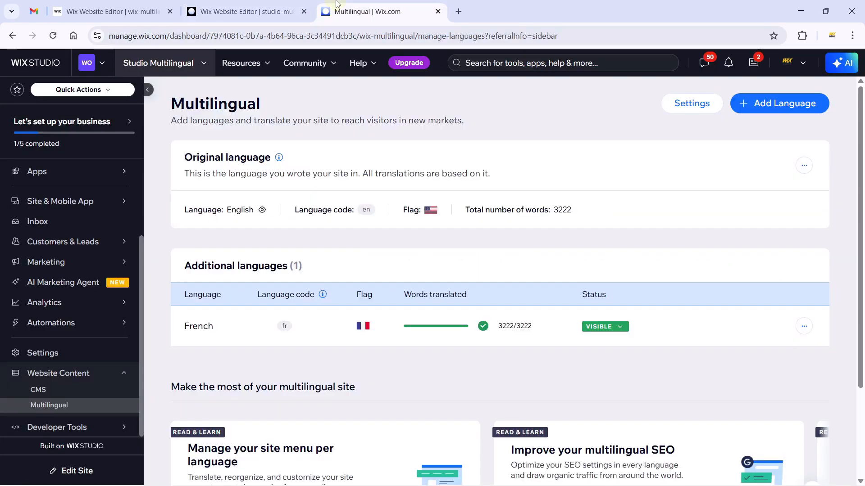
{"action": "left_click", "coordinate": [288, 9]}
{"action": "left_click", "coordinate": [379, 97]}
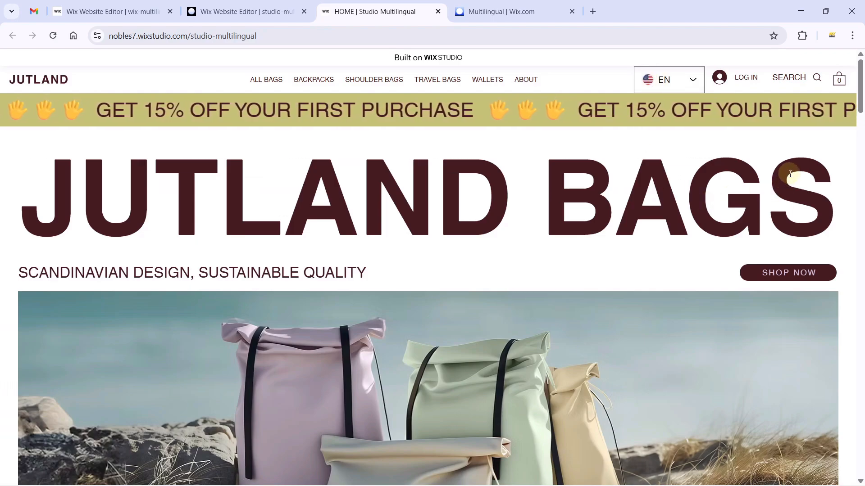
{"action": "mouse_move", "coordinate": [862, 93]}
{"action": "left_mouse_down"}
{"action": "mouse_move", "coordinate": [864, 471]}
{"action": "mouse_move", "coordinate": [862, 88]}
{"action": "left_mouse_up"}
{"action": "scroll", "coordinate": [864, 472], "scroll_direction": "up", "scroll_amount": 2}
{"action": "left_click", "coordinate": [671, 83]}
{"action": "double_click", "coordinate": [668, 82]}
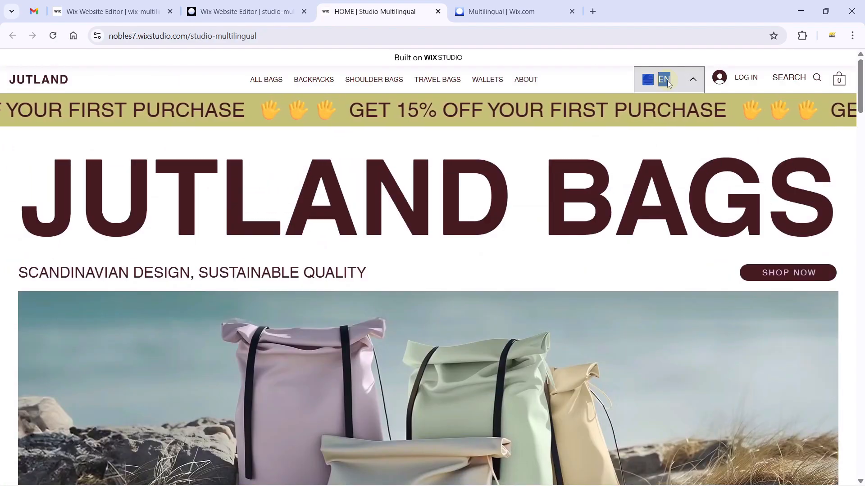
{"action": "left_click", "coordinate": [667, 82]}
{"action": "left_click", "coordinate": [697, 88]}
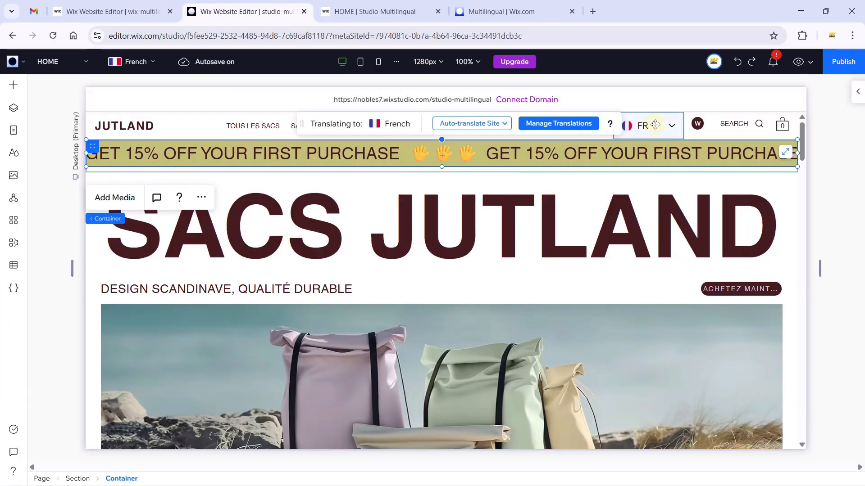
Select the FR language menu, open its actions, and move the Translating to bar aside.
{"action": "left_click", "coordinate": [654, 124]}
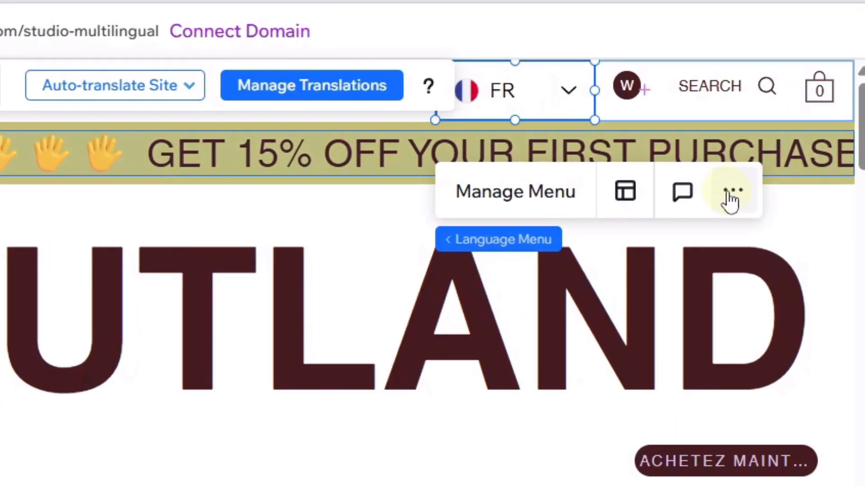
{"action": "left_click", "coordinate": [731, 198]}
{"action": "mouse_move", "coordinate": [538, 485]}
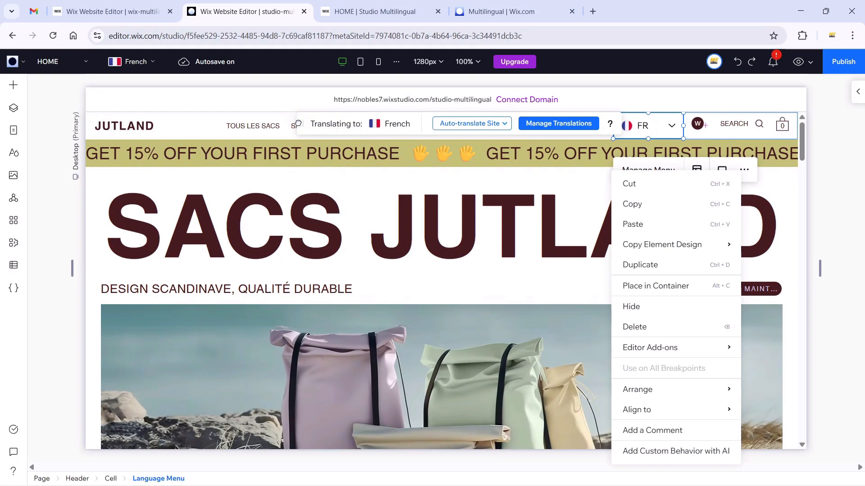
{"action": "left_click_drag", "start_coordinate": [297, 124], "coordinate": [183, 117]}
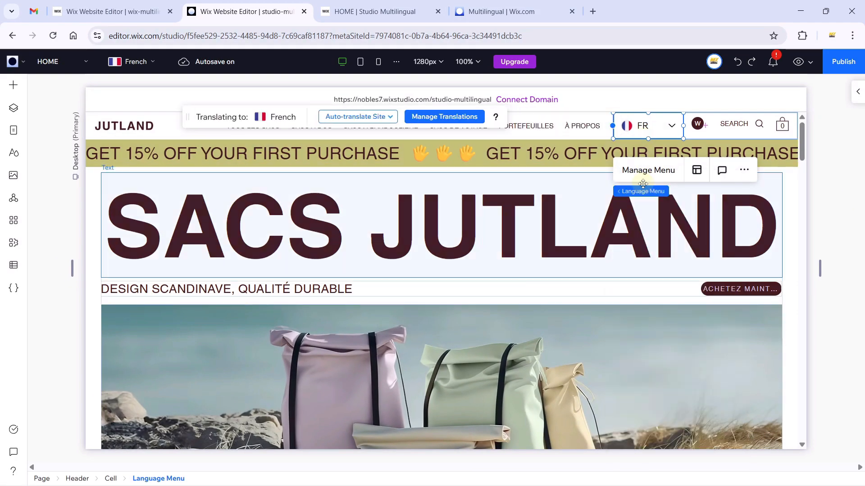
Bring the whole Header to front with Arrange > Bring to Front, then publish.
{"action": "left_click", "coordinate": [630, 191]}
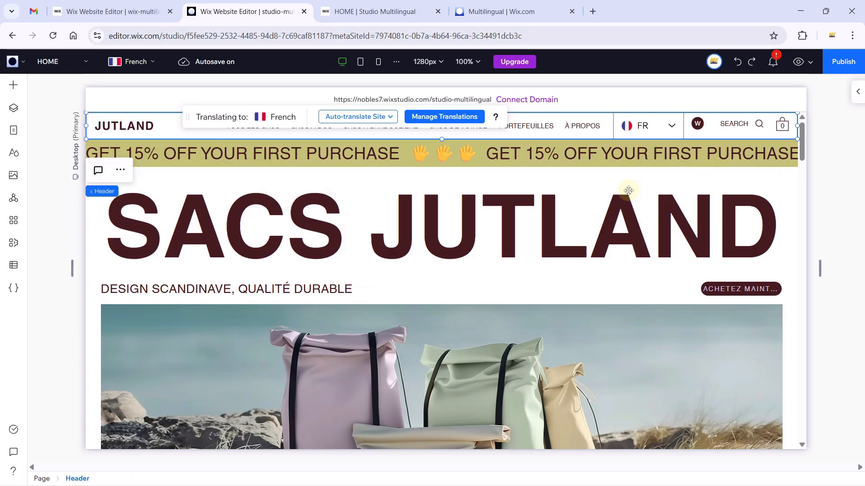
{"action": "left_click", "coordinate": [120, 170]}
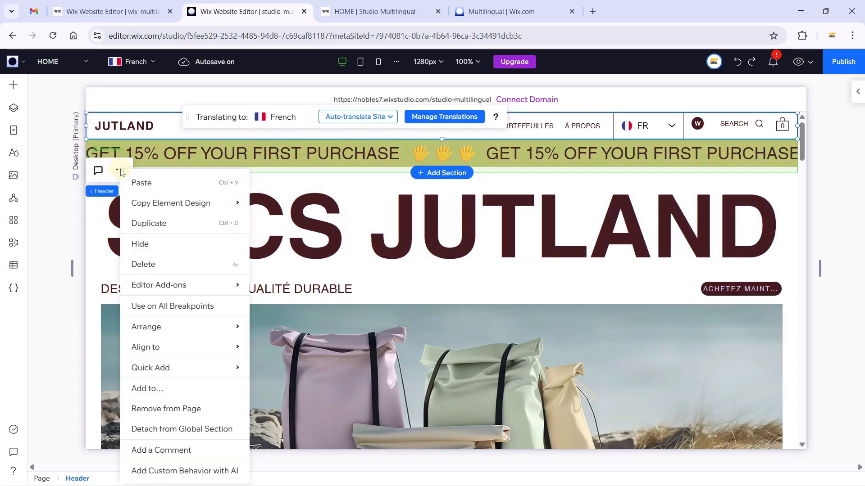
{"action": "mouse_move", "coordinate": [188, 326]}
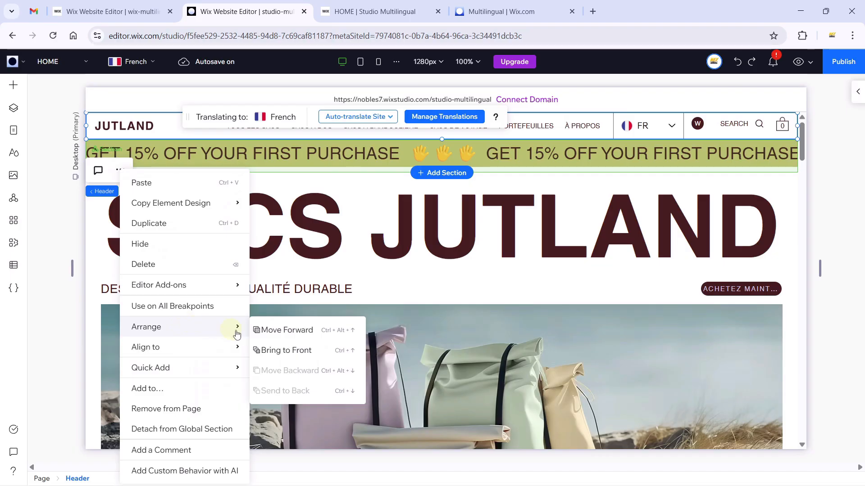
{"action": "left_click", "coordinate": [307, 351]}
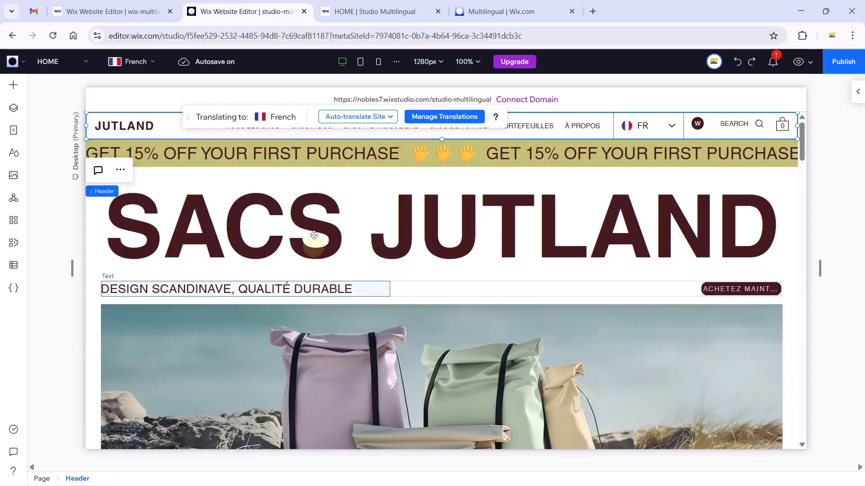
{"action": "left_click", "coordinate": [662, 142]}
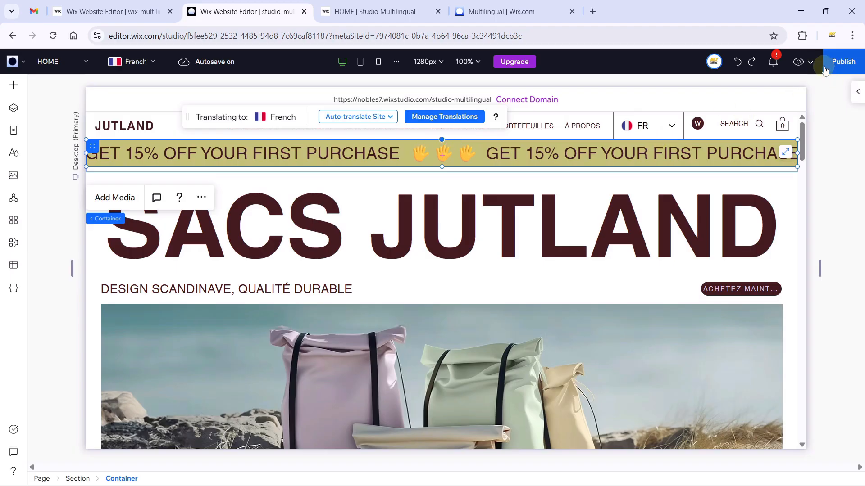
{"action": "left_click", "coordinate": [843, 64]}
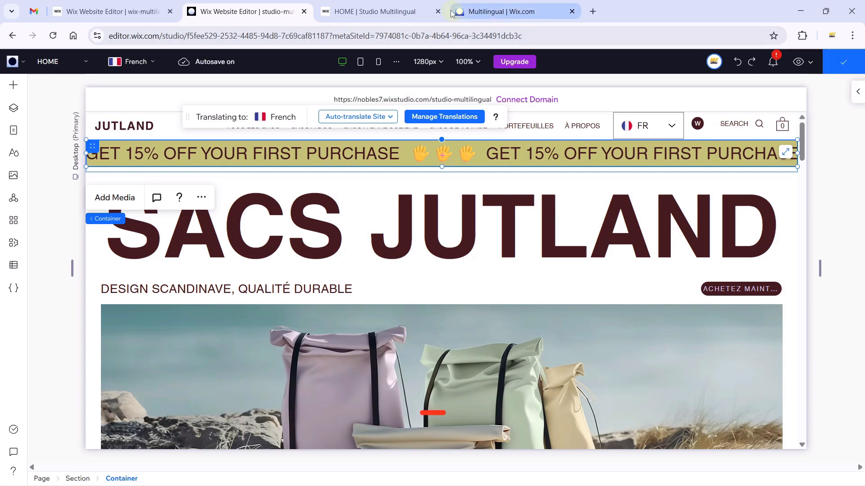
{"action": "left_click", "coordinate": [381, 11]}
{"action": "left_click", "coordinate": [53, 36]}
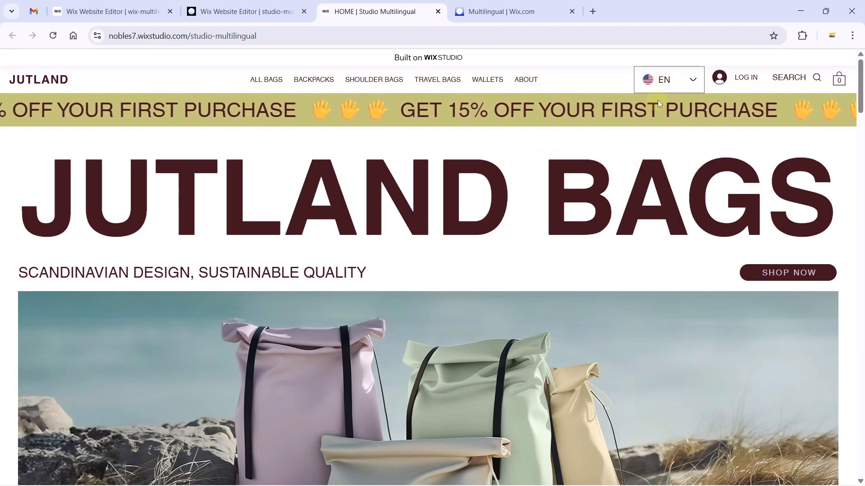
{"action": "left_click", "coordinate": [243, 12]}
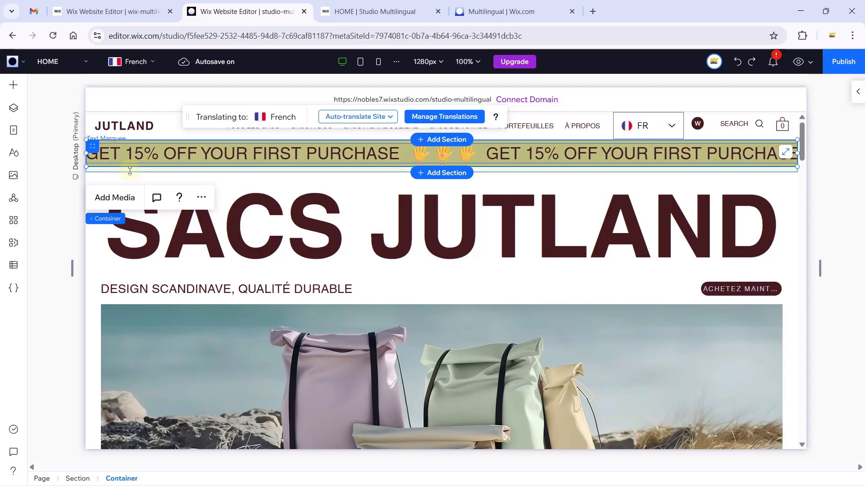
Send the Announcement section to the back from the Layers panel.
{"action": "left_click_drag", "start_coordinate": [147, 163], "coordinate": [175, 163]}
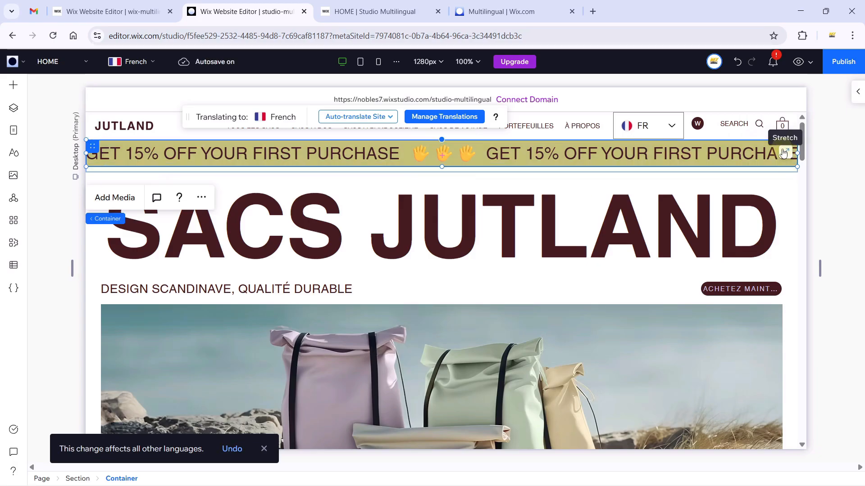
{"action": "left_click", "coordinate": [201, 198]}
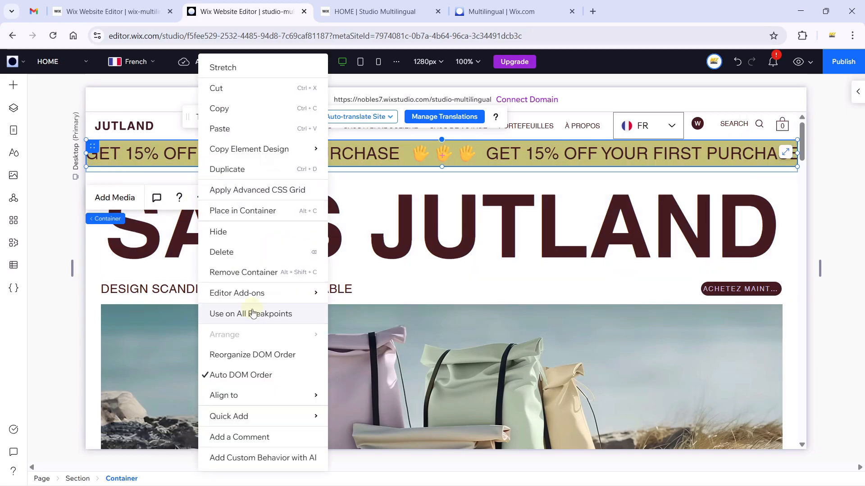
{"action": "mouse_move", "coordinate": [256, 399]}
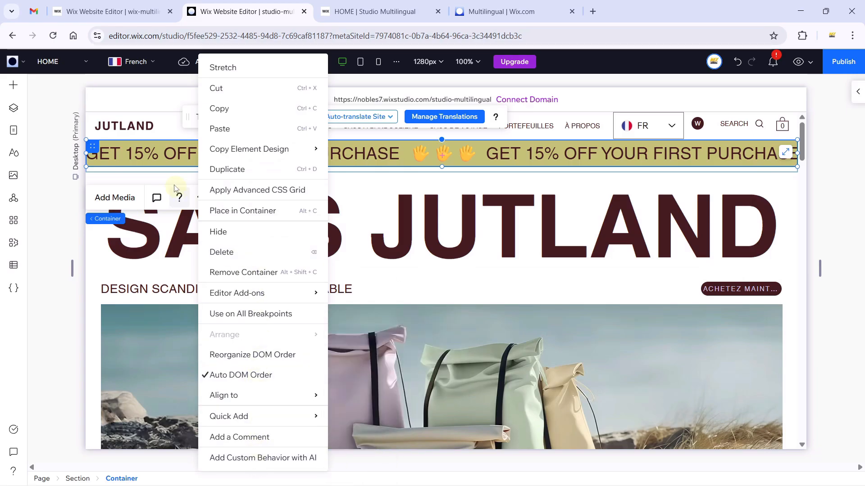
{"action": "left_click", "coordinate": [13, 108]}
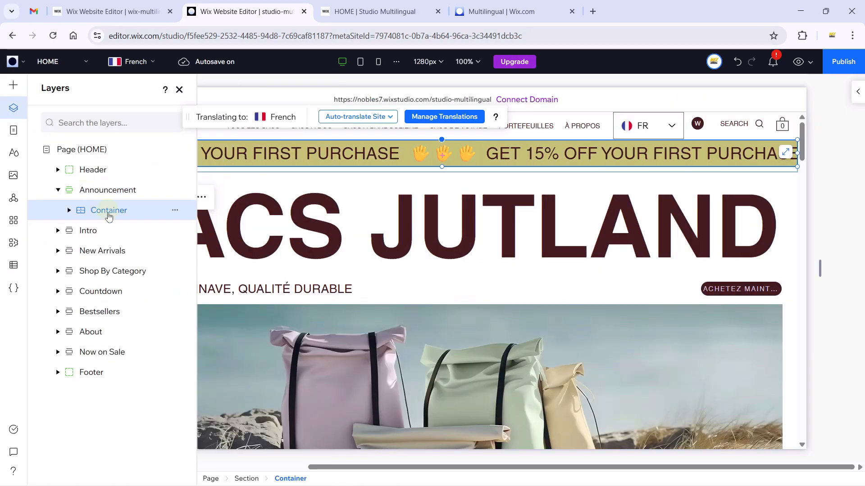
{"action": "left_click", "coordinate": [94, 193]}
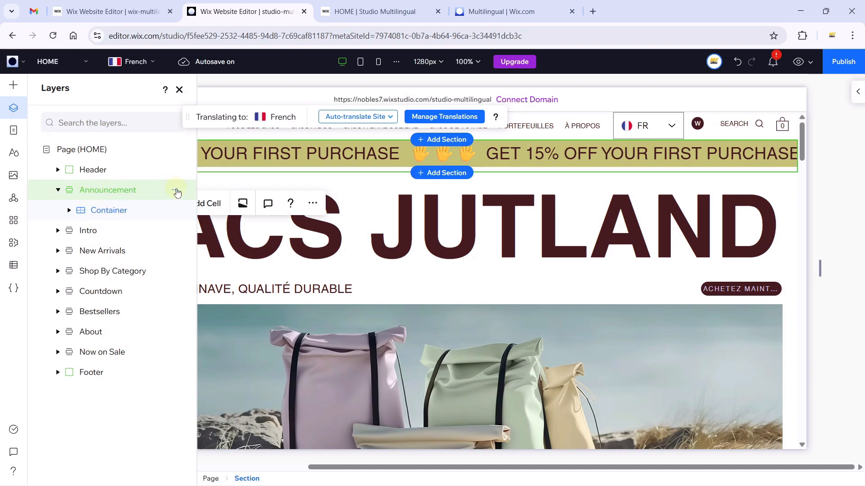
{"action": "left_click", "coordinate": [175, 191]}
{"action": "mouse_move", "coordinate": [266, 297]}
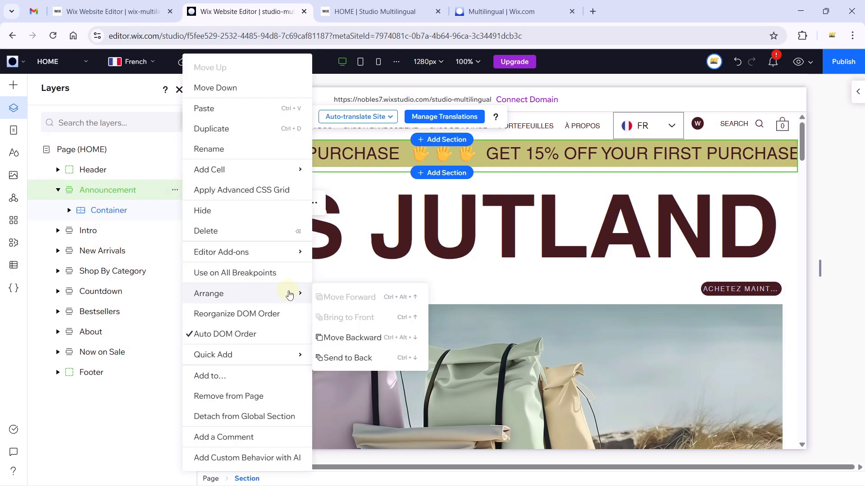
{"action": "left_click", "coordinate": [348, 357]}
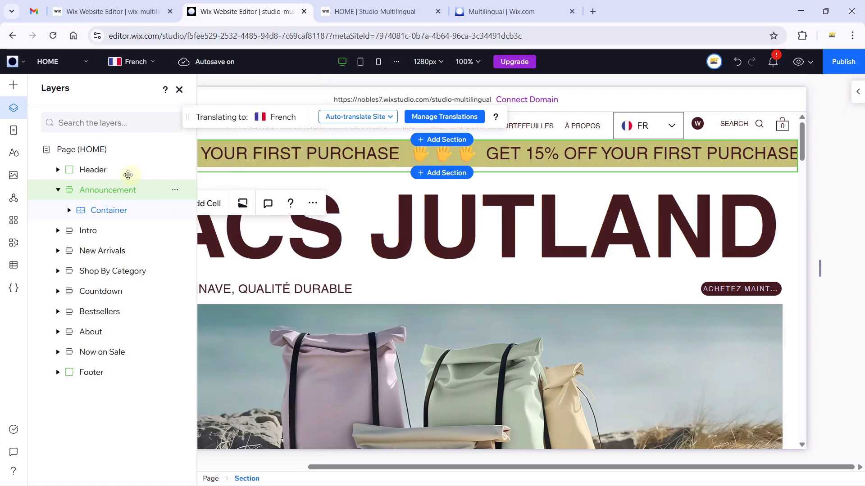
Bring the Header layer to the front, publish, and view the live site.
{"action": "left_click", "coordinate": [101, 172]}
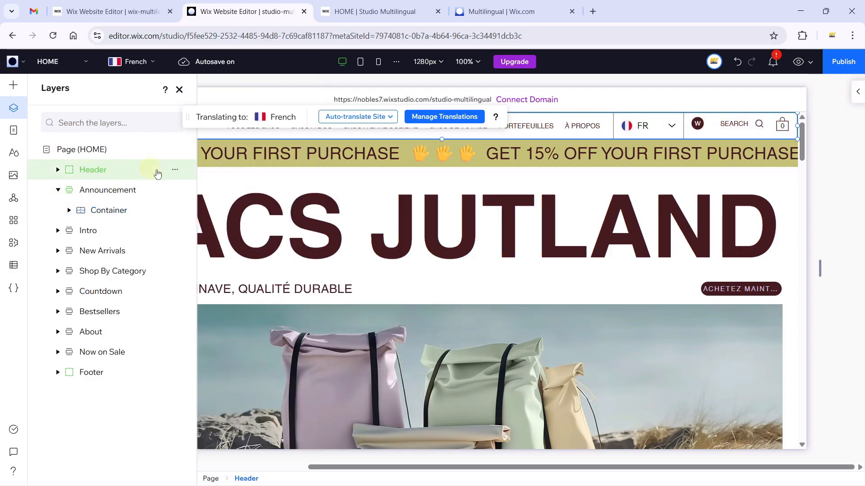
{"action": "left_click", "coordinate": [175, 171]}
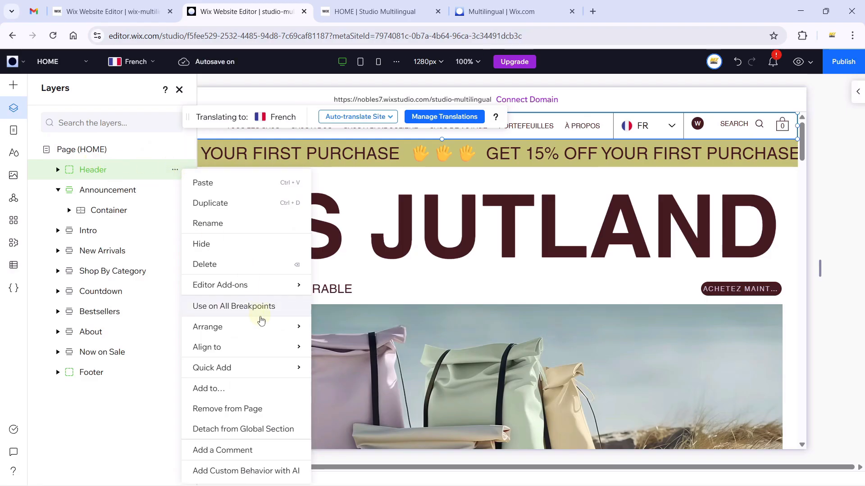
{"action": "mouse_move", "coordinate": [297, 327]}
{"action": "left_click", "coordinate": [345, 349]}
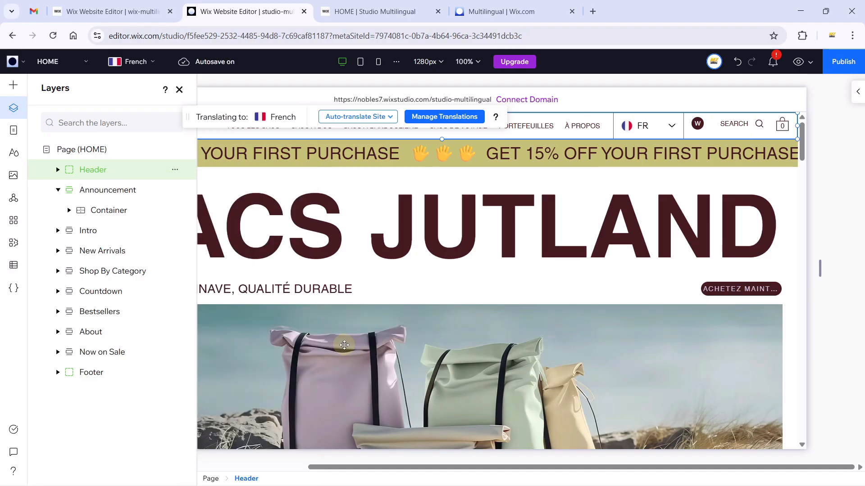
{"action": "left_click", "coordinate": [842, 70]}
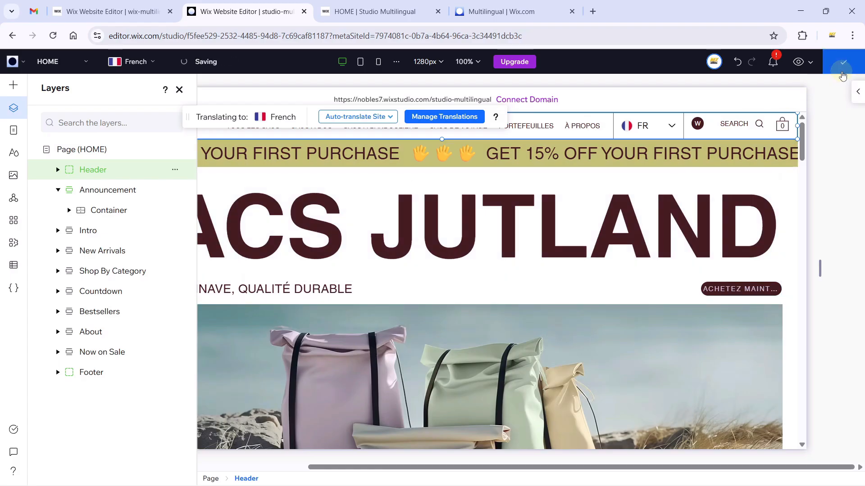
{"action": "left_click", "coordinate": [385, 11]}
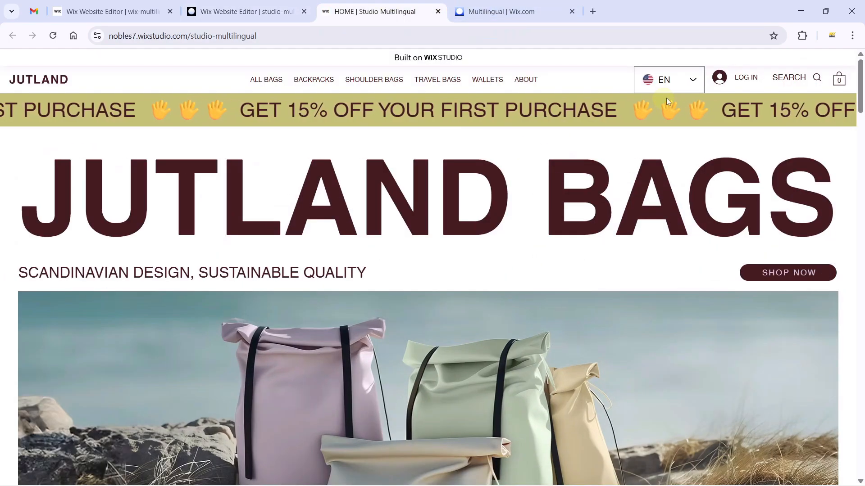
Reload the live site and switch its language from EN to FR.
{"action": "left_click", "coordinate": [52, 36]}
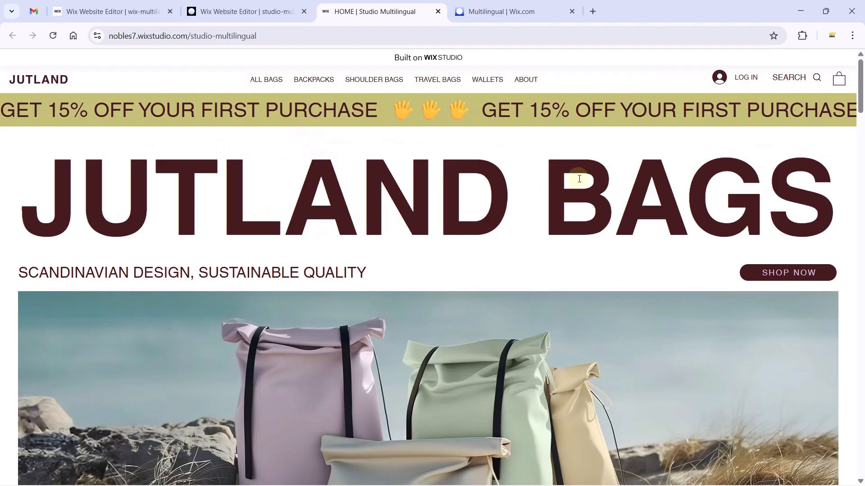
{"action": "left_click", "coordinate": [670, 83]}
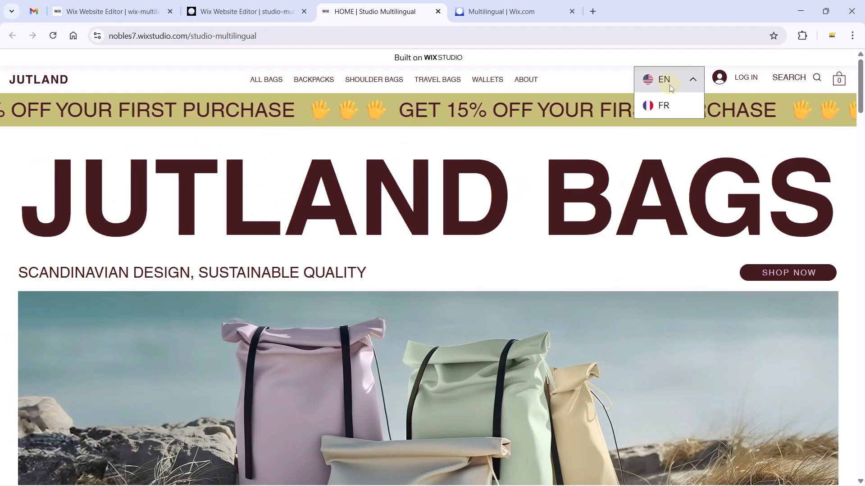
{"action": "left_click", "coordinate": [671, 83]}
{"action": "left_click", "coordinate": [671, 84]}
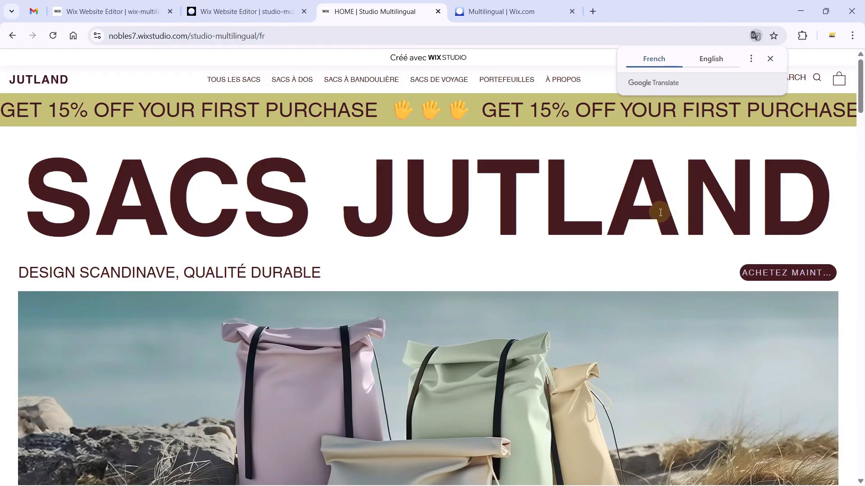
{"action": "left_click", "coordinate": [566, 194]}
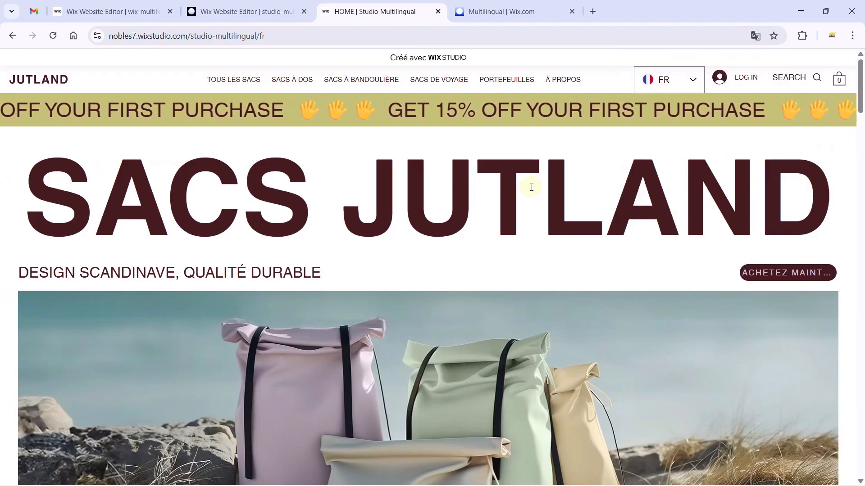
Confirm the /fr address and scroll through the French home page.
{"action": "left_click", "coordinate": [280, 37]}
{"action": "double_click", "coordinate": [307, 37]}
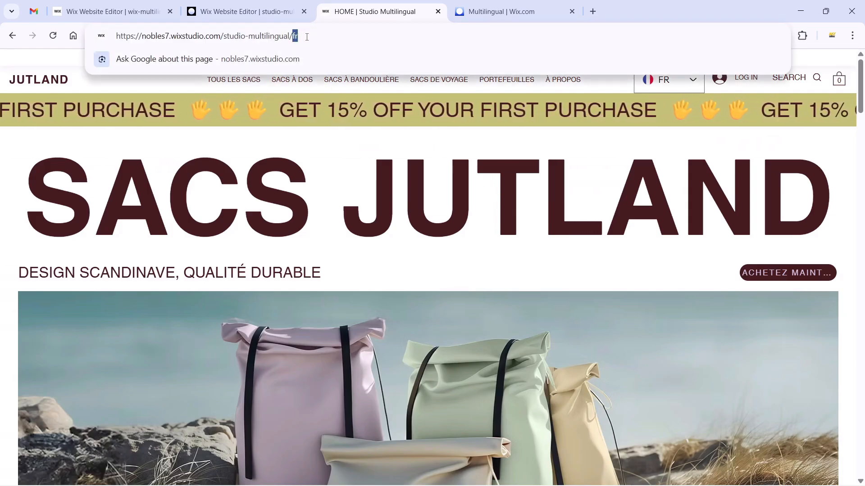
{"action": "left_click", "coordinate": [440, 193]}
{"action": "scroll", "coordinate": [451, 226], "scroll_direction": "down", "scroll_amount": 10}
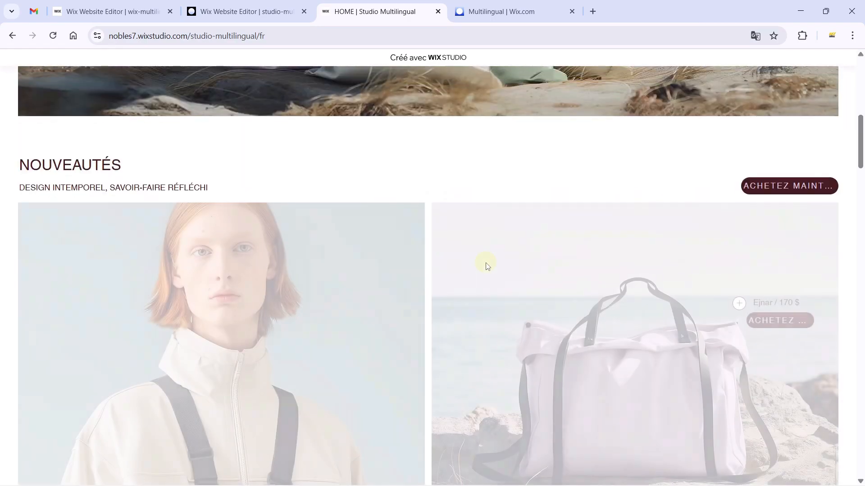
{"action": "scroll", "coordinate": [436, 239], "scroll_direction": "down", "scroll_amount": 10}
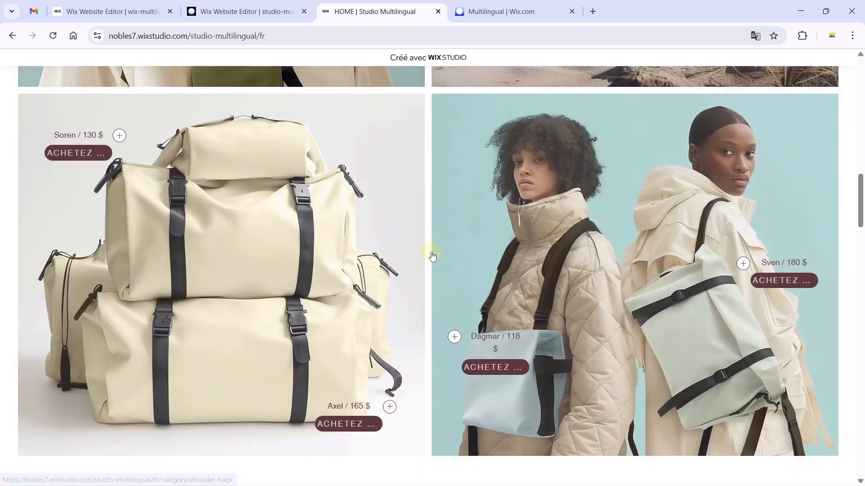
{"action": "scroll", "coordinate": [432, 256], "scroll_direction": "down", "scroll_amount": 8}
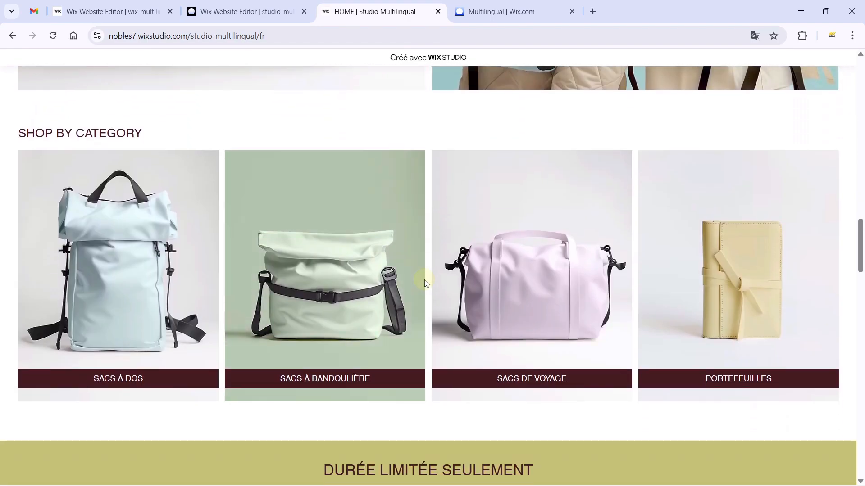
{"action": "scroll", "coordinate": [429, 296], "scroll_direction": "down", "scroll_amount": 10}
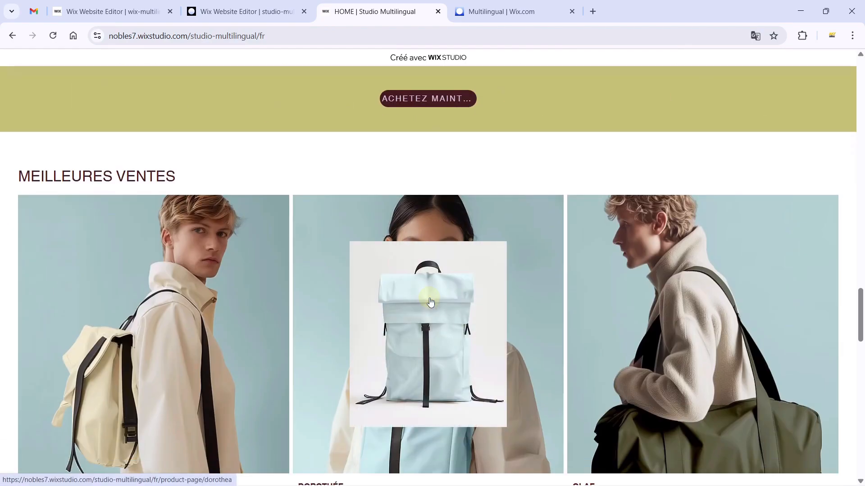
{"action": "scroll", "coordinate": [431, 301], "scroll_direction": "down", "scroll_amount": 6}
{"action": "left_click_drag", "start_coordinate": [860, 357], "coordinate": [860, 81]}
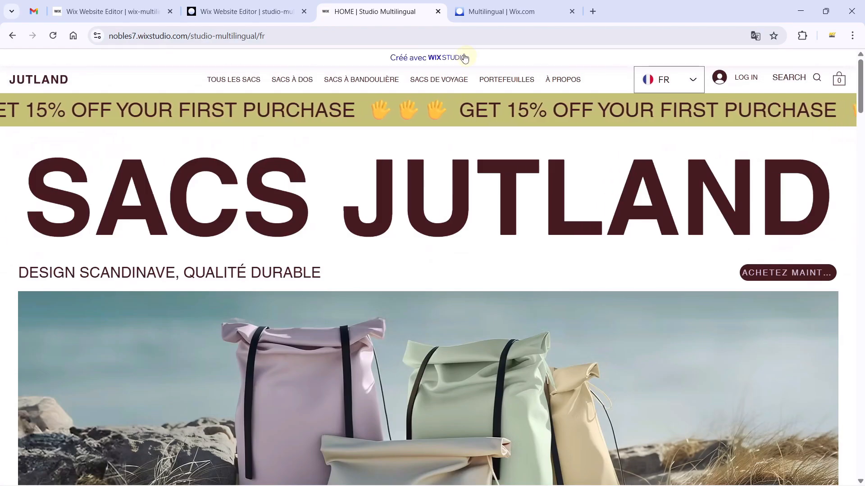
Edit the live site address, replacing the fr language code with en, and reload.
{"action": "left_click", "coordinate": [468, 36]}
{"action": "left_click", "coordinate": [469, 36]}
{"action": "key", "text": "BackSpace"}
{"action": "key", "text": "BackSpace"}
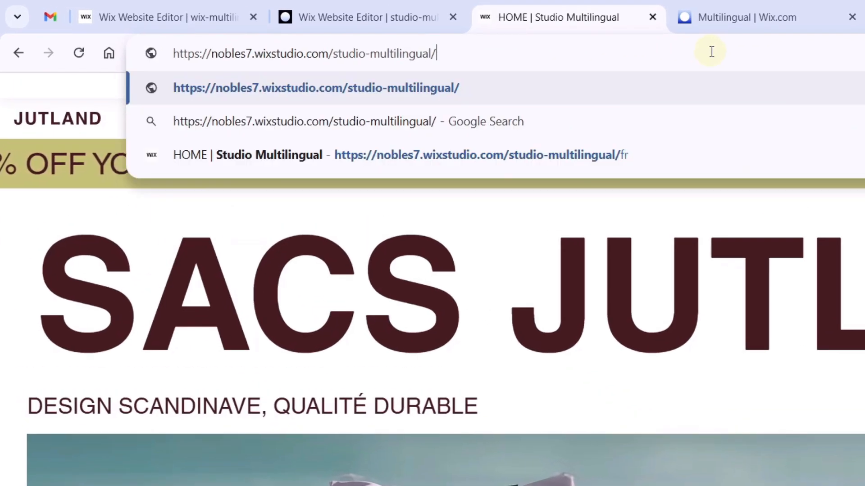
{"action": "type", "text": "en"}
{"action": "key", "text": "Return"}
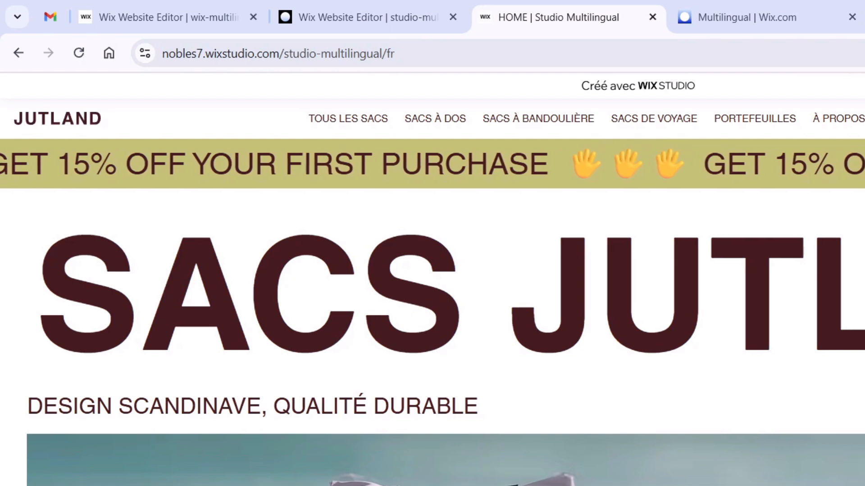
Switch the live site from French to English and back to French with the language selector.
{"action": "left_click", "coordinate": [827, 119]}
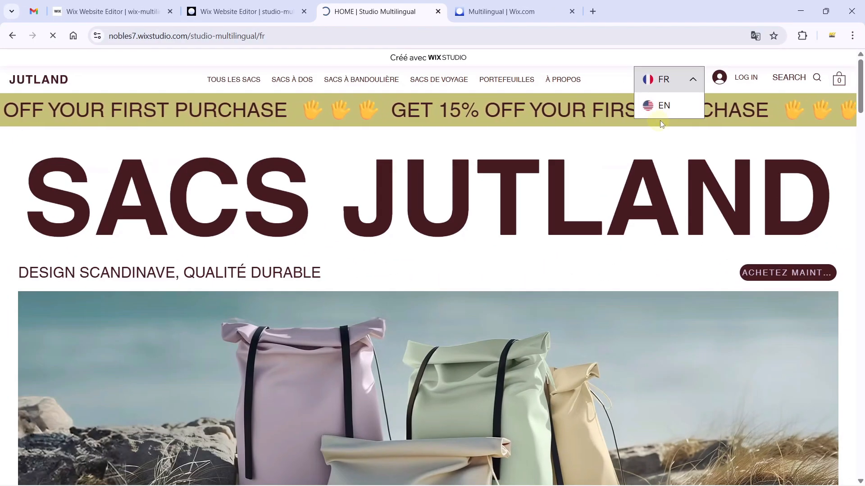
{"action": "left_click", "coordinate": [661, 117]}
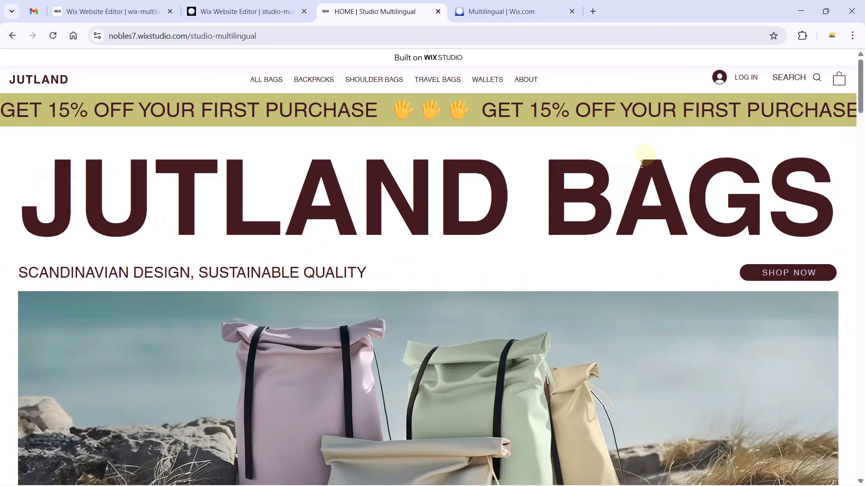
{"action": "left_click", "coordinate": [263, 37]}
{"action": "left_click", "coordinate": [302, 37]}
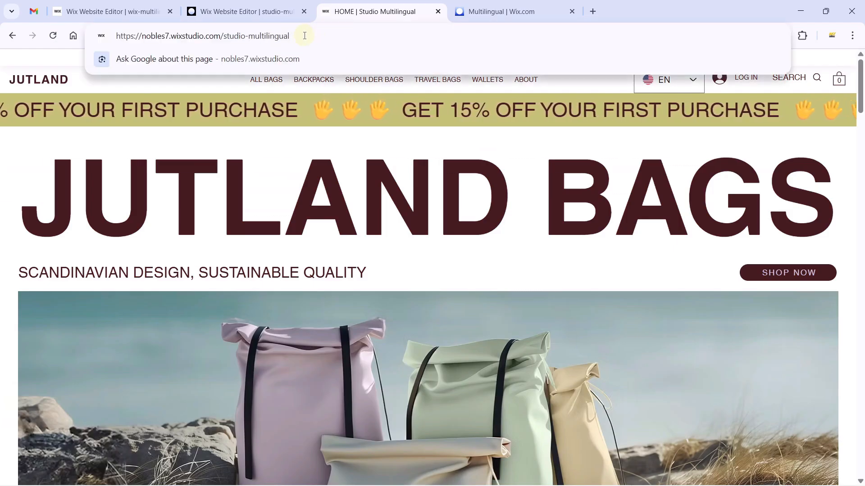
{"action": "left_click", "coordinate": [525, 223]}
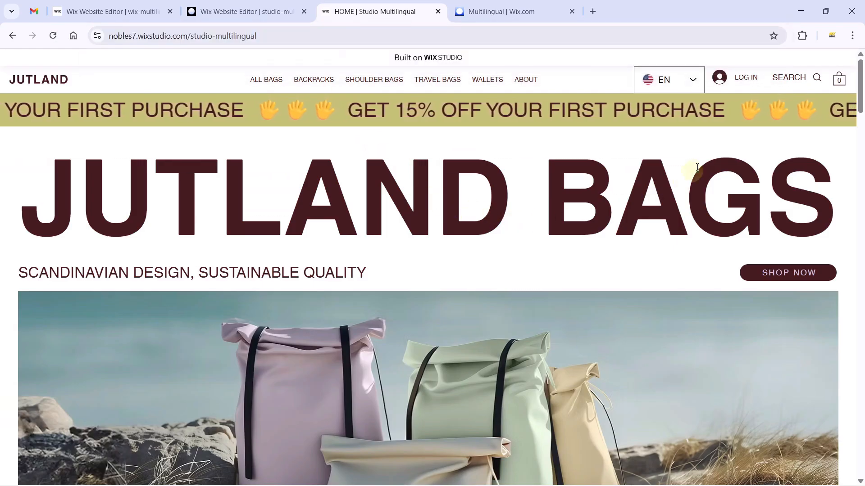
{"action": "left_click", "coordinate": [675, 79]}
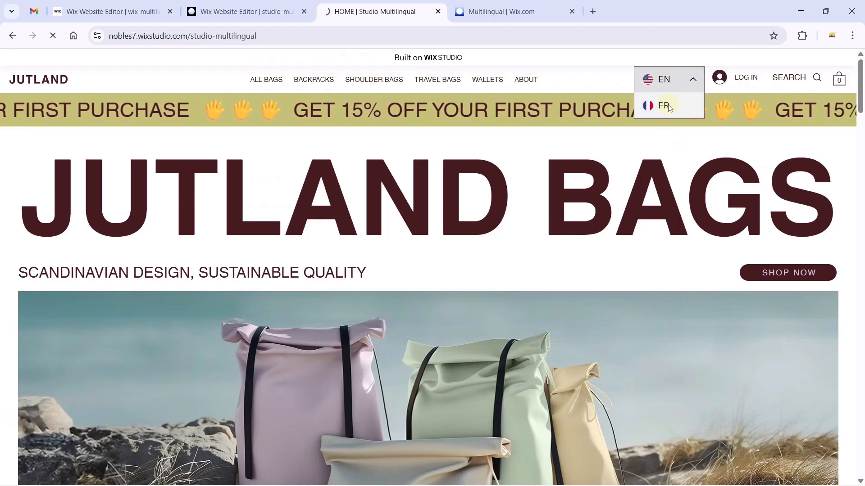
{"action": "left_click", "coordinate": [651, 104]}
{"action": "left_click", "coordinate": [461, 169]}
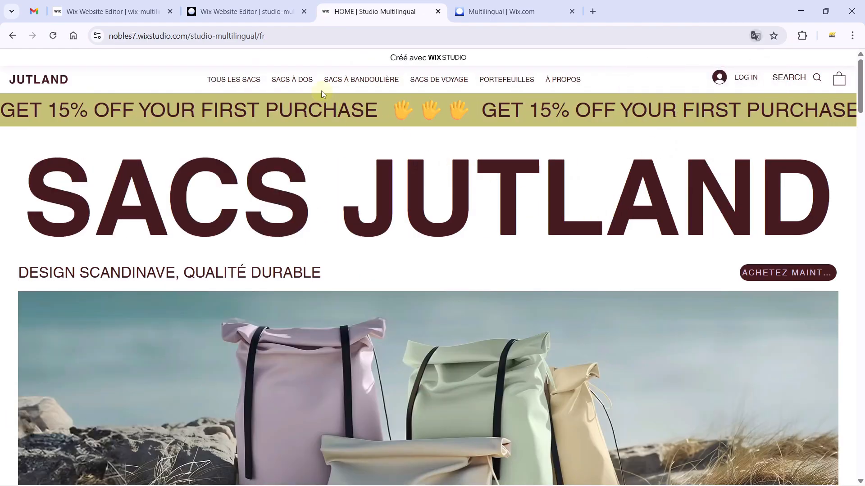
Open TOUS LES SACS and the French DOROTHÉE product page.
{"action": "left_click", "coordinate": [245, 83]}
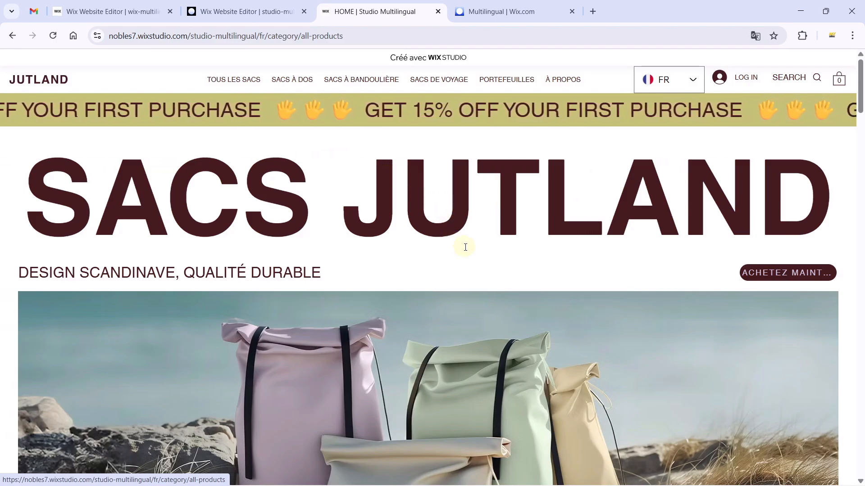
{"action": "scroll", "coordinate": [463, 247], "scroll_direction": "down", "scroll_amount": 5}
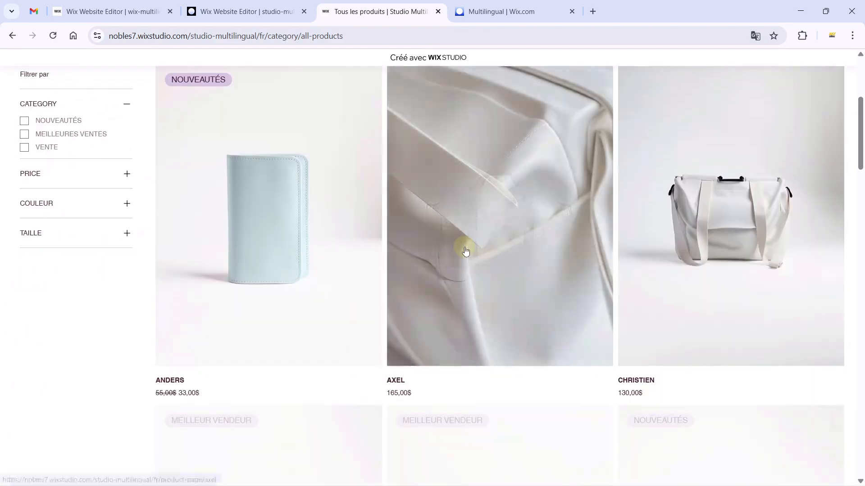
{"action": "scroll", "coordinate": [320, 280], "scroll_direction": "down", "scroll_amount": 8}
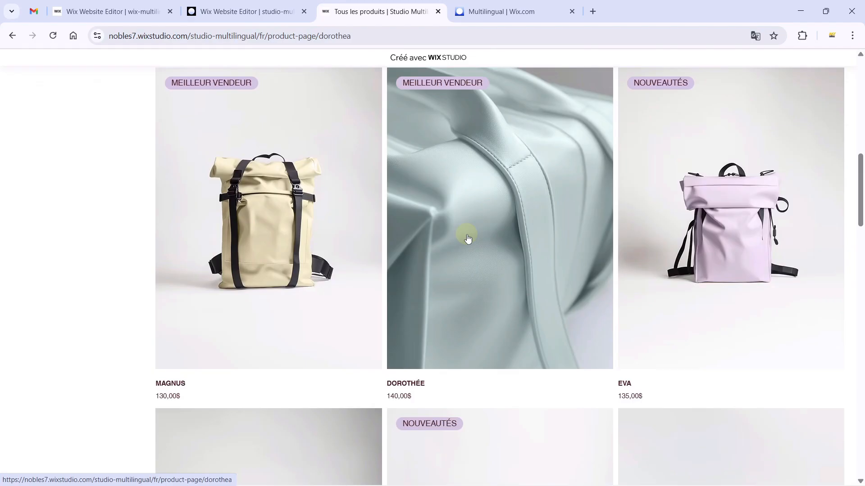
{"action": "left_click", "coordinate": [473, 233]}
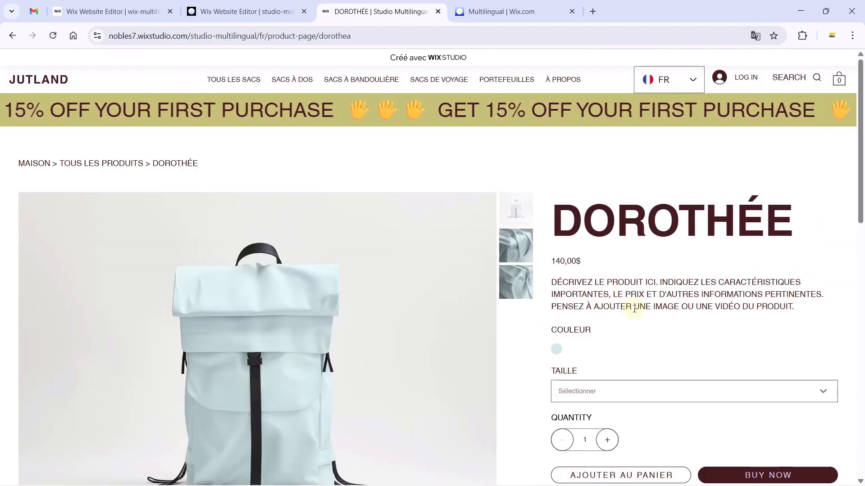
{"action": "scroll", "coordinate": [633, 318], "scroll_direction": "down", "scroll_amount": 5}
{"action": "scroll", "coordinate": [630, 317], "scroll_direction": "down", "scroll_amount": 8}
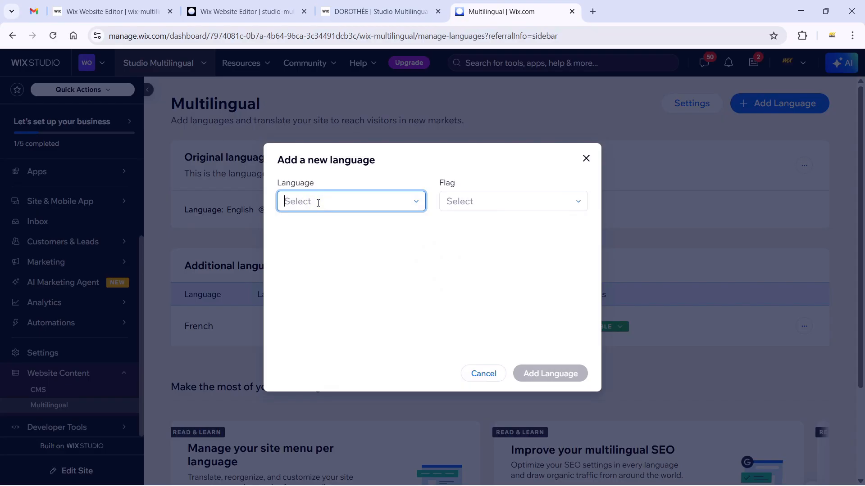
Choose German as the new language with the Germany flag.
{"action": "left_click", "coordinate": [319, 207]}
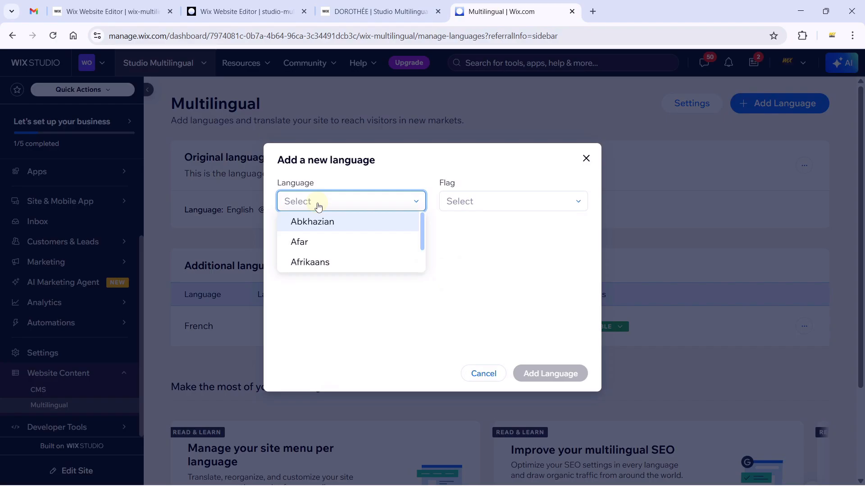
{"action": "type", "text": "ger"}
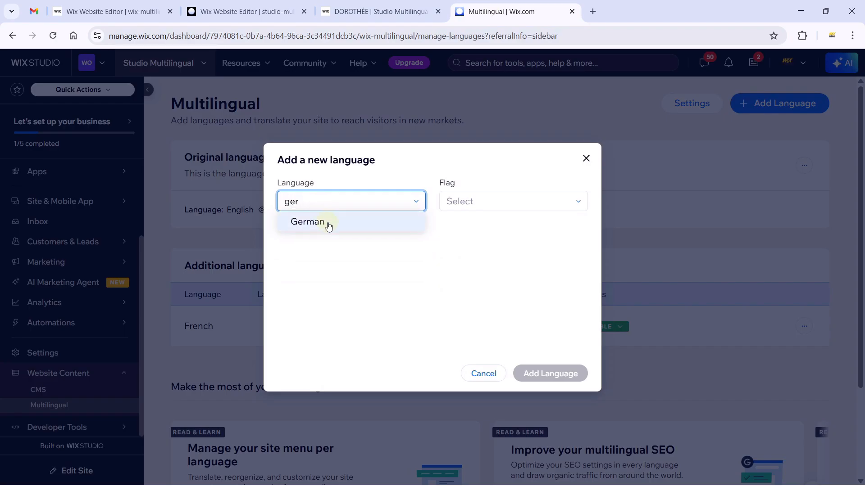
{"action": "left_click", "coordinate": [328, 222]}
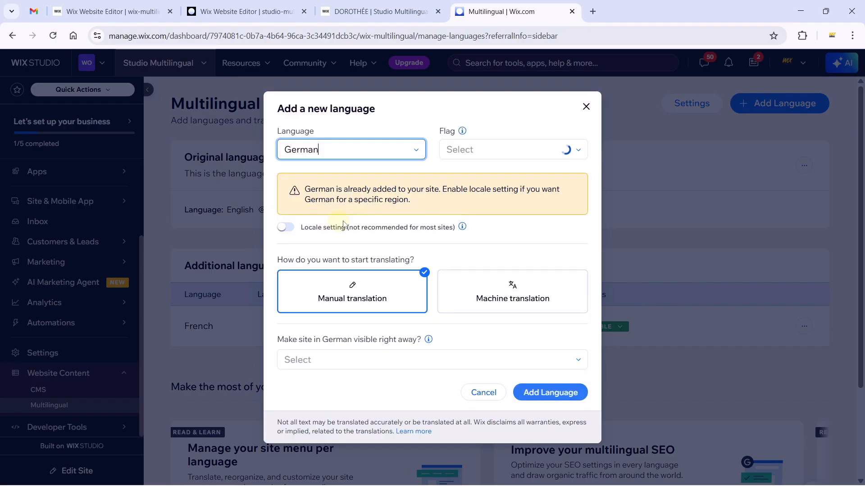
{"action": "left_click", "coordinate": [475, 173]}
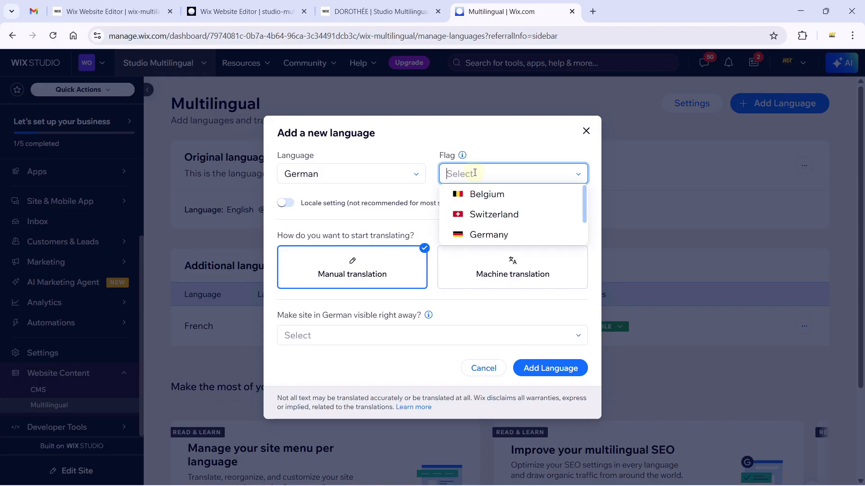
{"action": "scroll", "coordinate": [527, 232], "scroll_direction": "down", "scroll_amount": 3}
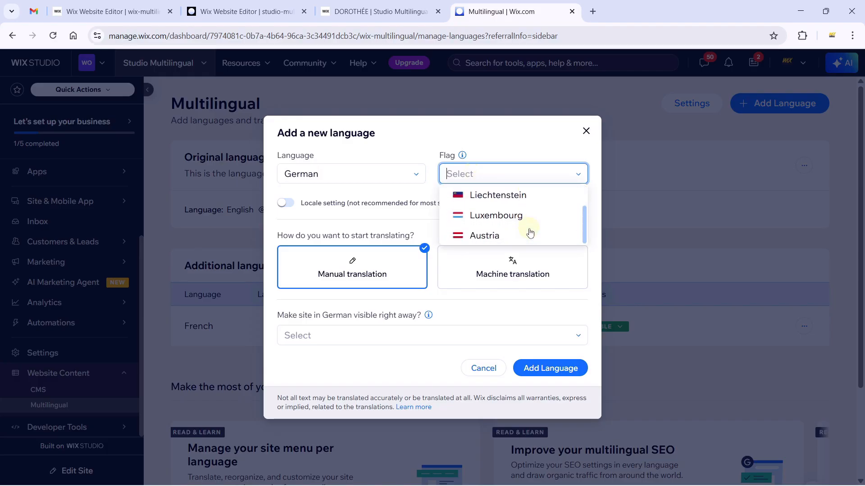
{"action": "scroll", "coordinate": [529, 233], "scroll_direction": "up", "scroll_amount": 3}
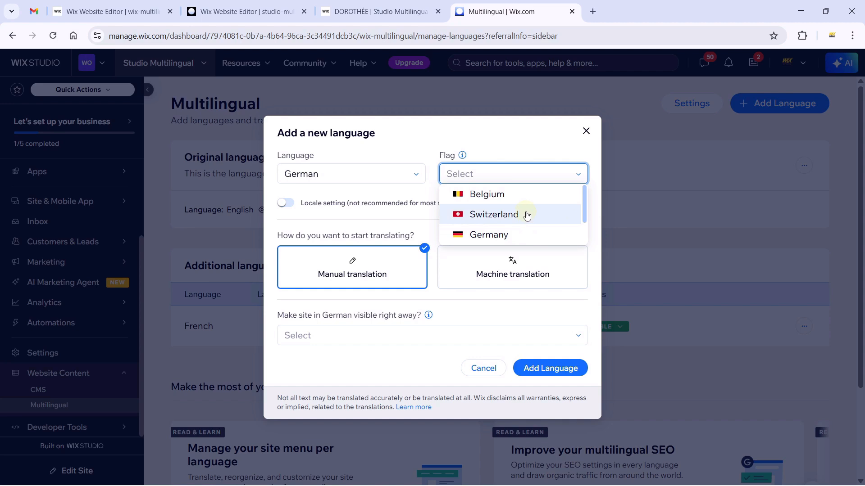
{"action": "left_click", "coordinate": [511, 235]}
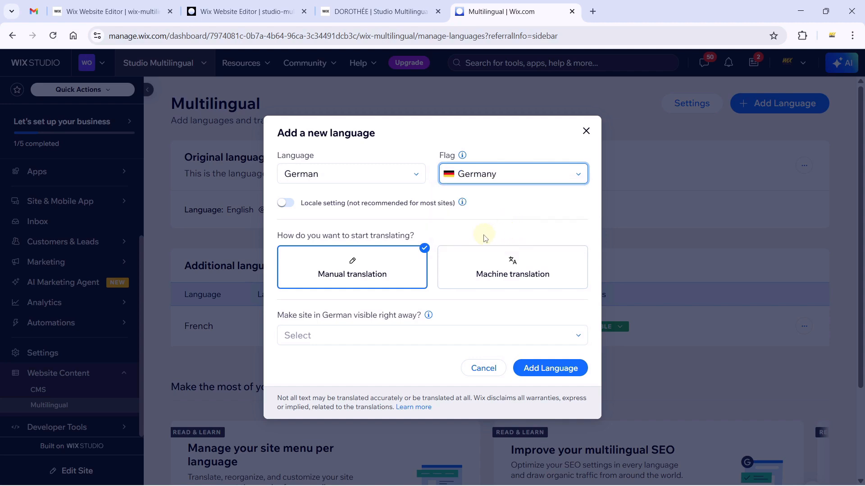
Keep manual translation, make German visible right away, and add the language.
{"action": "left_click", "coordinate": [491, 261]}
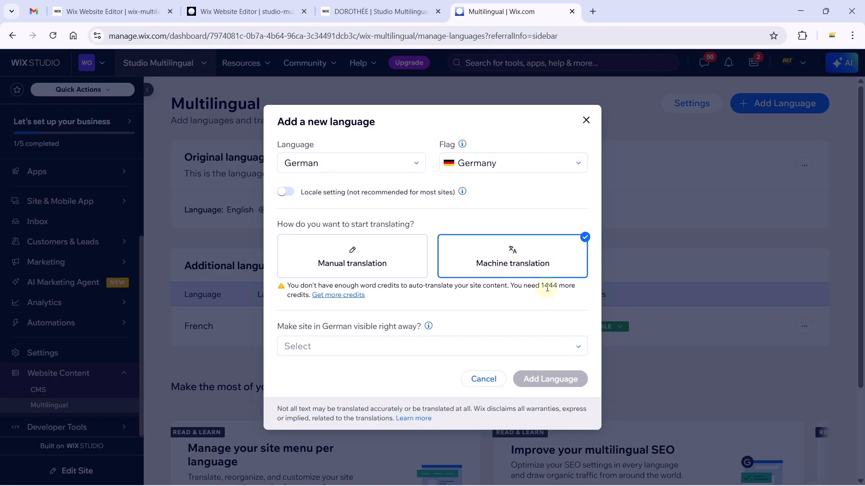
{"action": "left_click", "coordinate": [350, 265]}
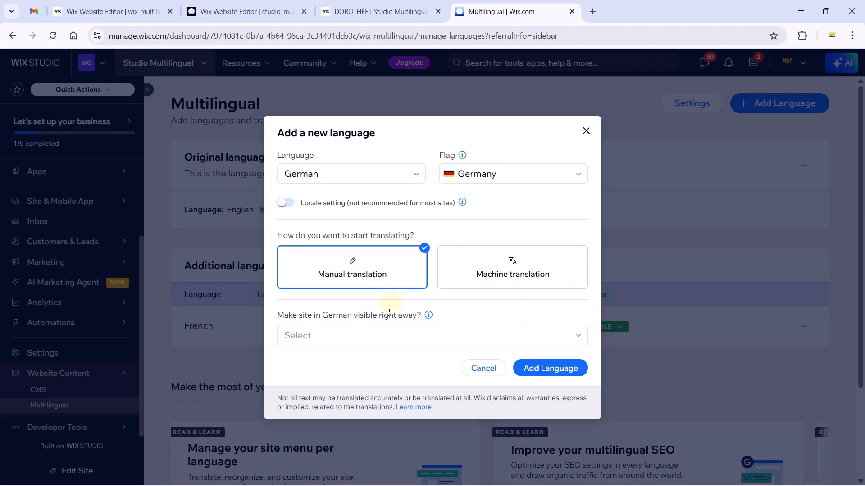
{"action": "left_click", "coordinate": [386, 335]}
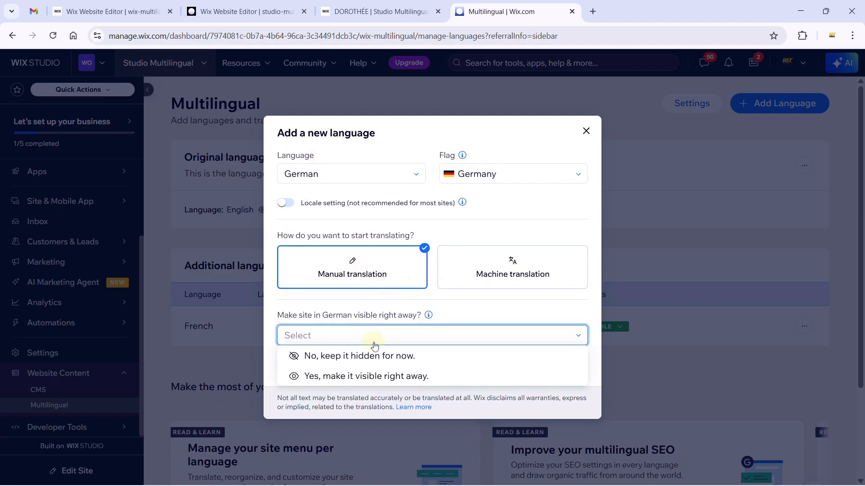
{"action": "left_click", "coordinate": [363, 380]}
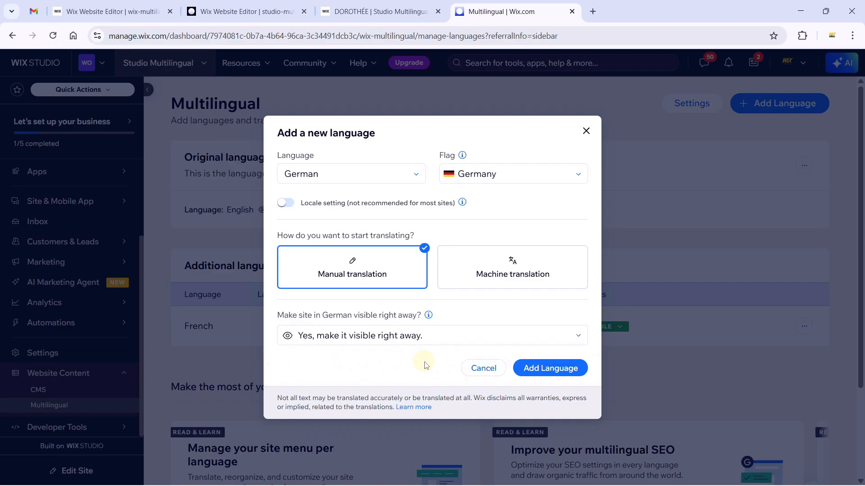
{"action": "left_click", "coordinate": [555, 369]}
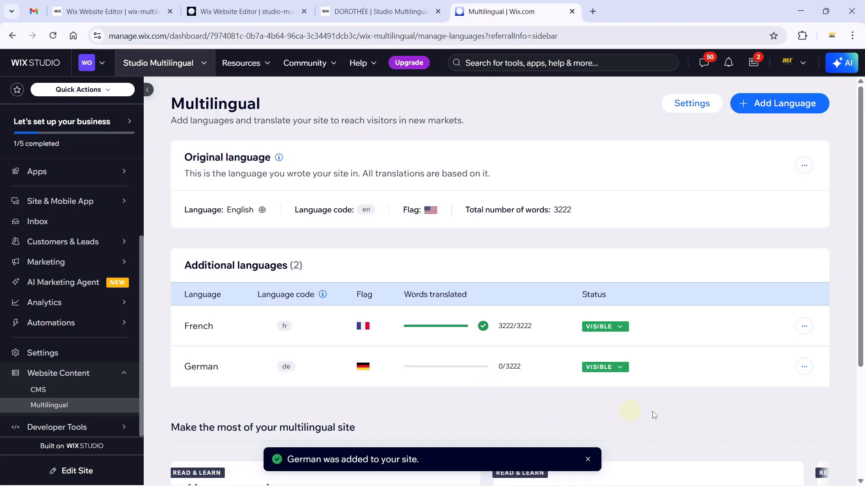
Check the German word count breakdown and start editing the German translations.
{"action": "mouse_move", "coordinate": [511, 370]}
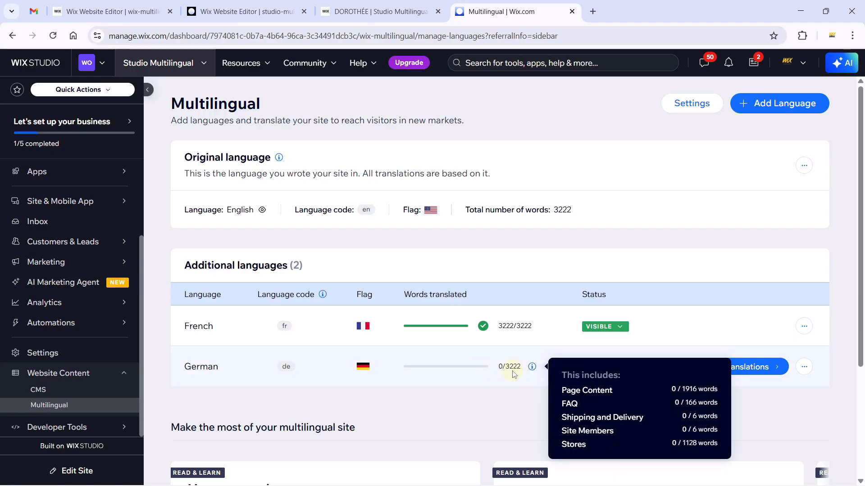
{"action": "left_click", "coordinate": [751, 370]}
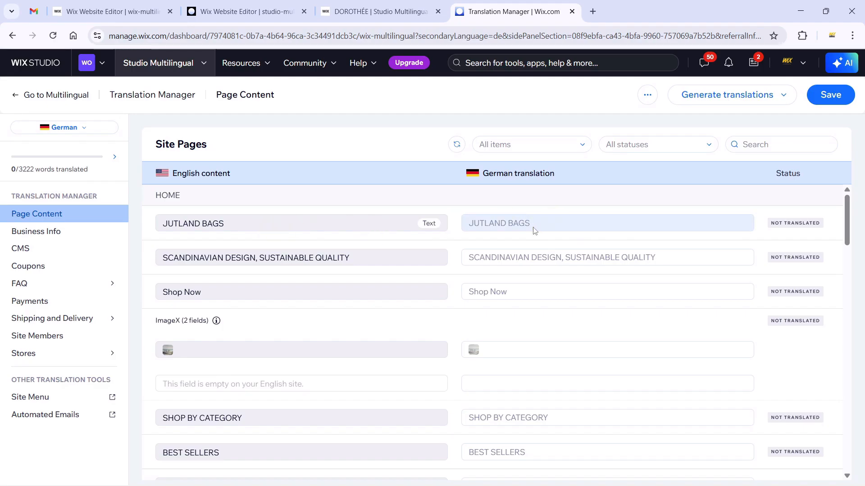
Auto-translate the JUTLAND BAGS heading into German as JUTLAND TASCHEN and accept it.
{"action": "left_click", "coordinate": [535, 231]}
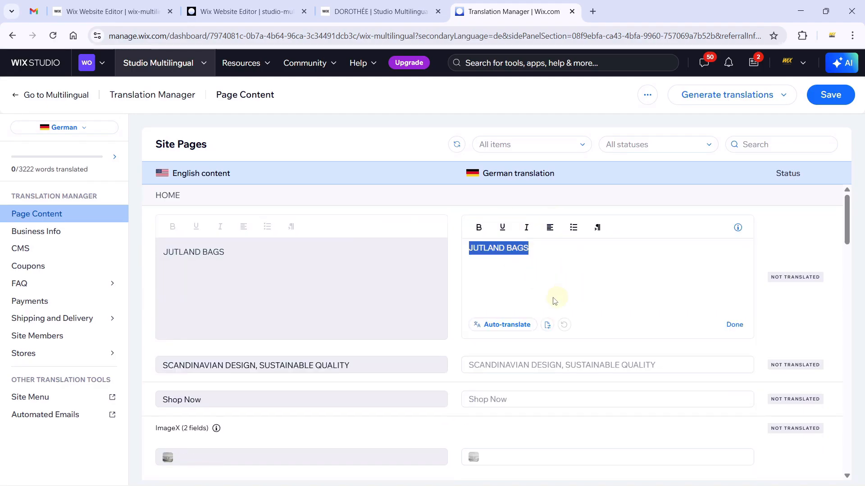
{"action": "left_click", "coordinate": [505, 324]}
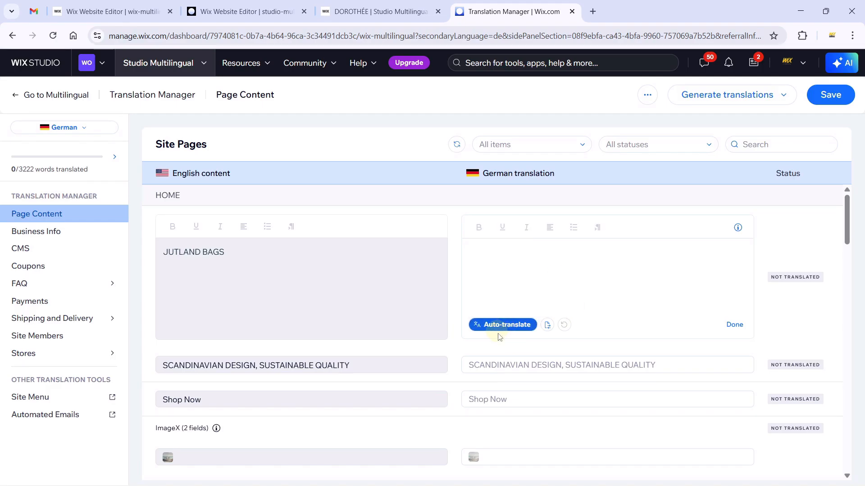
{"action": "left_click", "coordinate": [499, 324]}
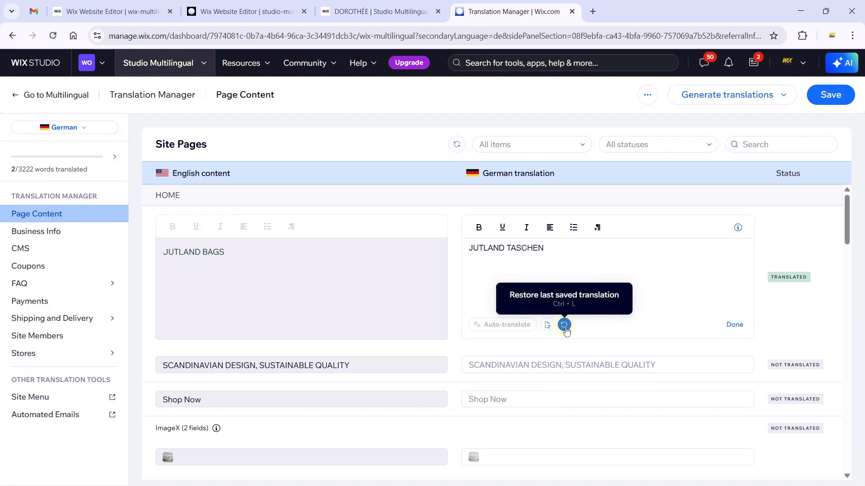
{"action": "left_click", "coordinate": [745, 322]}
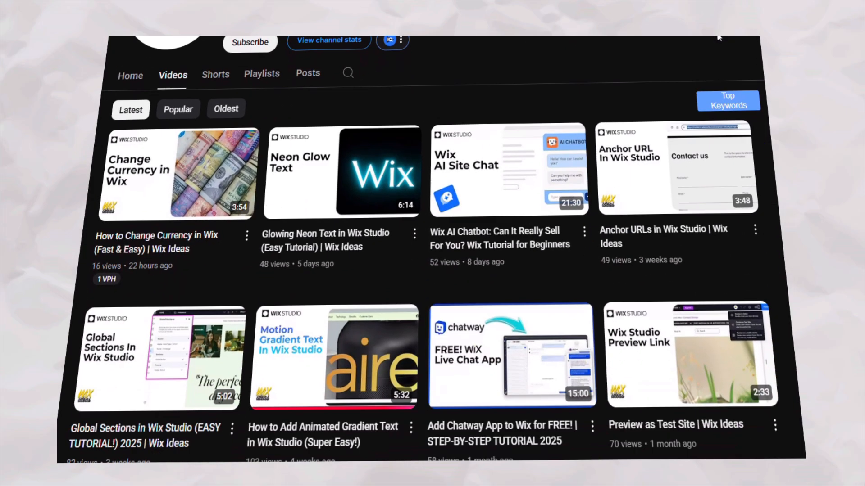
{"action": "scroll", "coordinate": [719, 38], "scroll_direction": "down", "scroll_amount": 4}
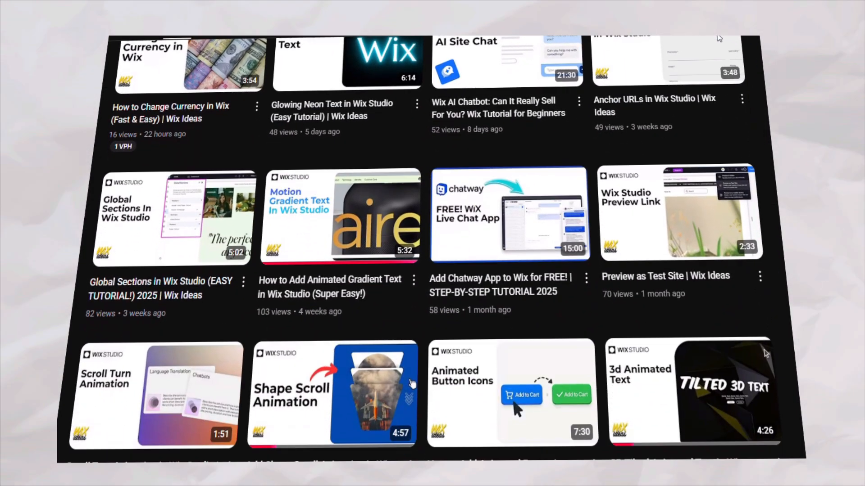
{"action": "scroll", "coordinate": [720, 39], "scroll_direction": "down", "scroll_amount": 3}
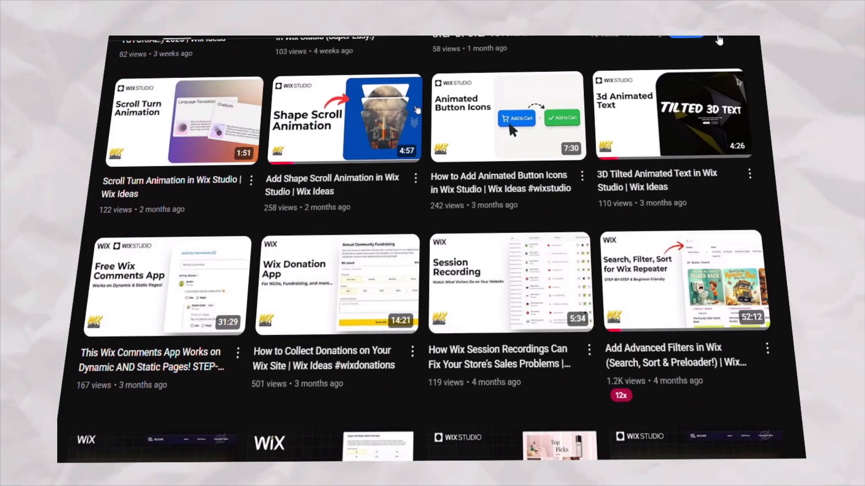